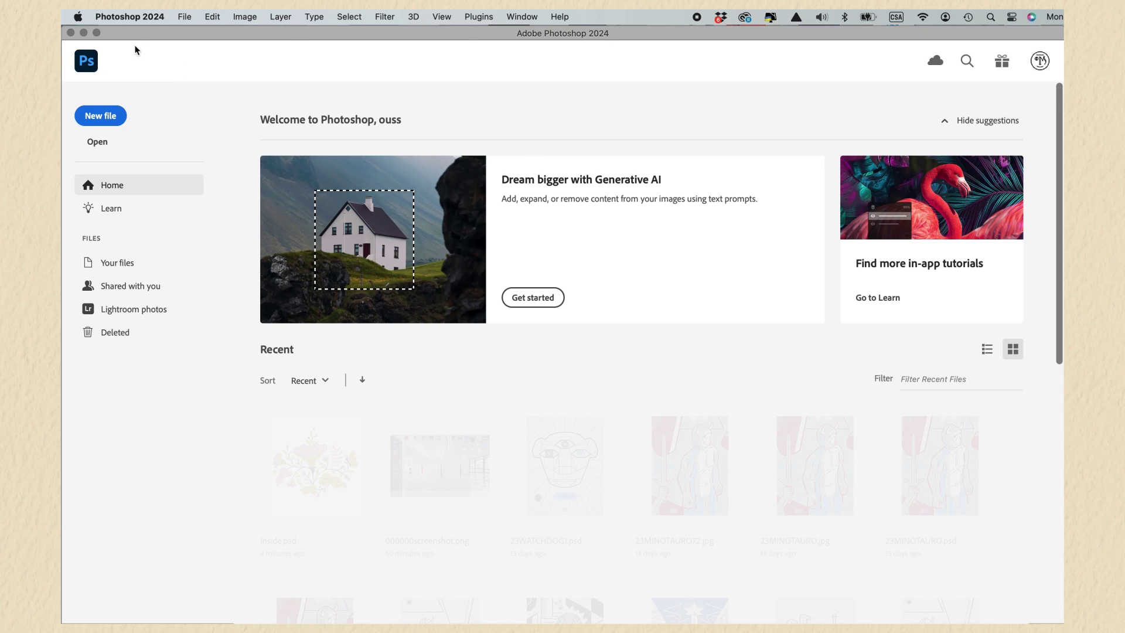
Import the brush file Pattern Builder Kit_Photoshop.abr from the Adobe Photoshop Brushes folder of the kit stored in Dropbox
left_click(524, 17)
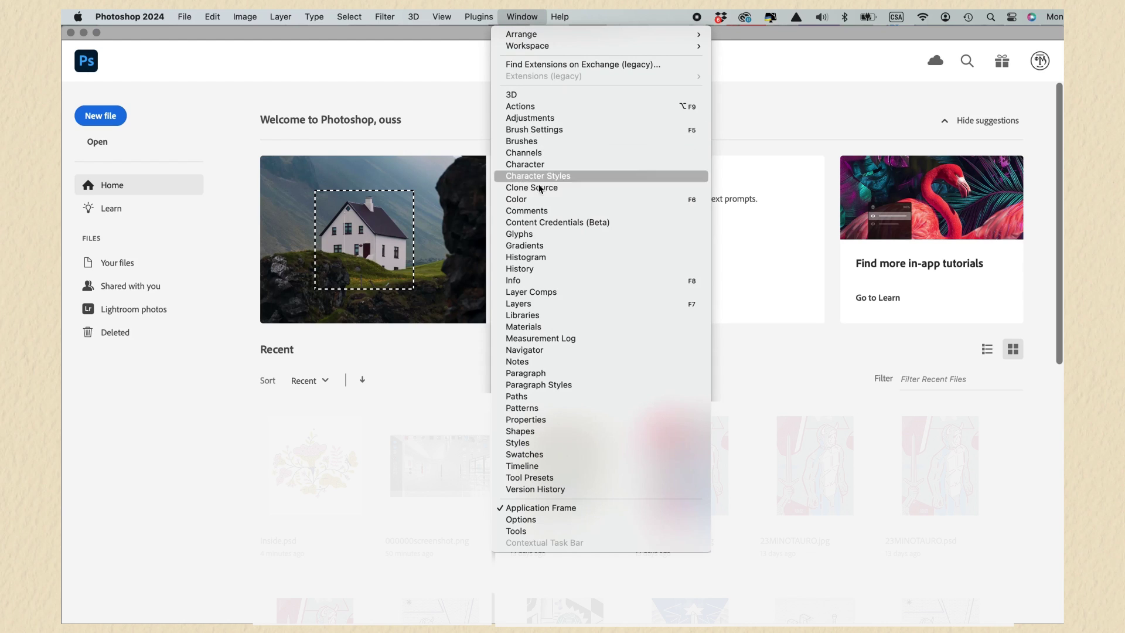
left_click(550, 142)
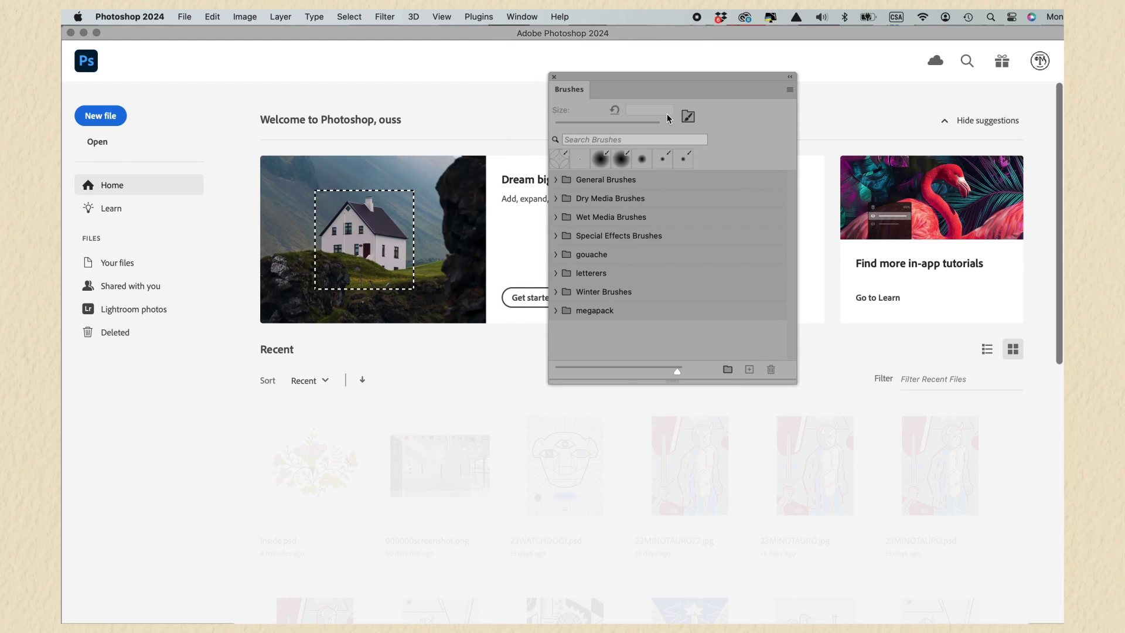
left_click(789, 91)
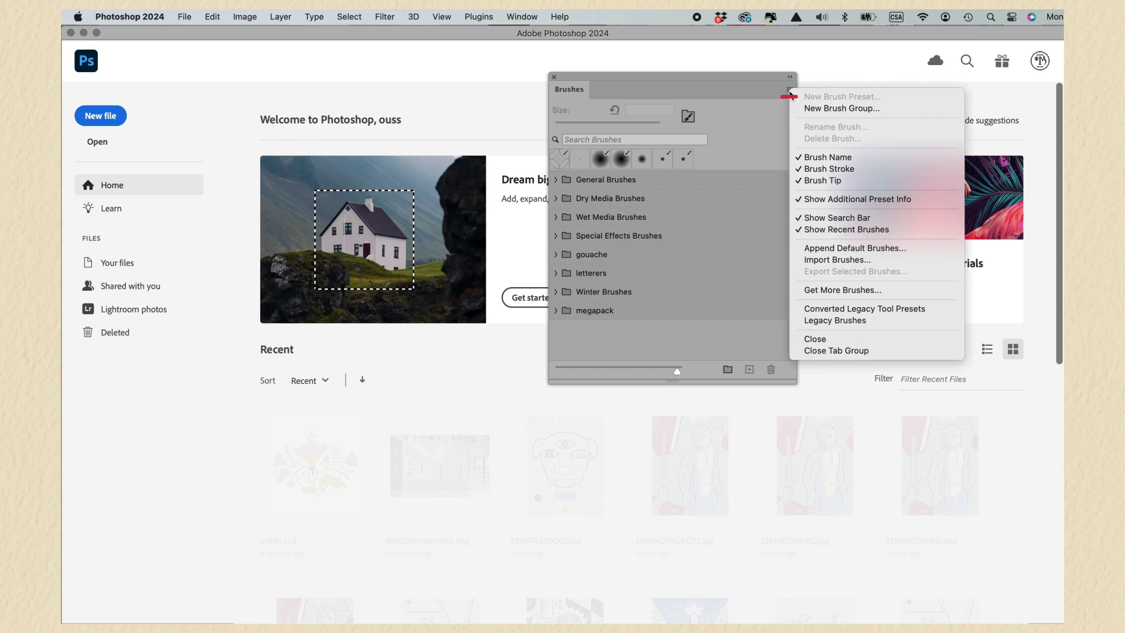
left_click(848, 260)
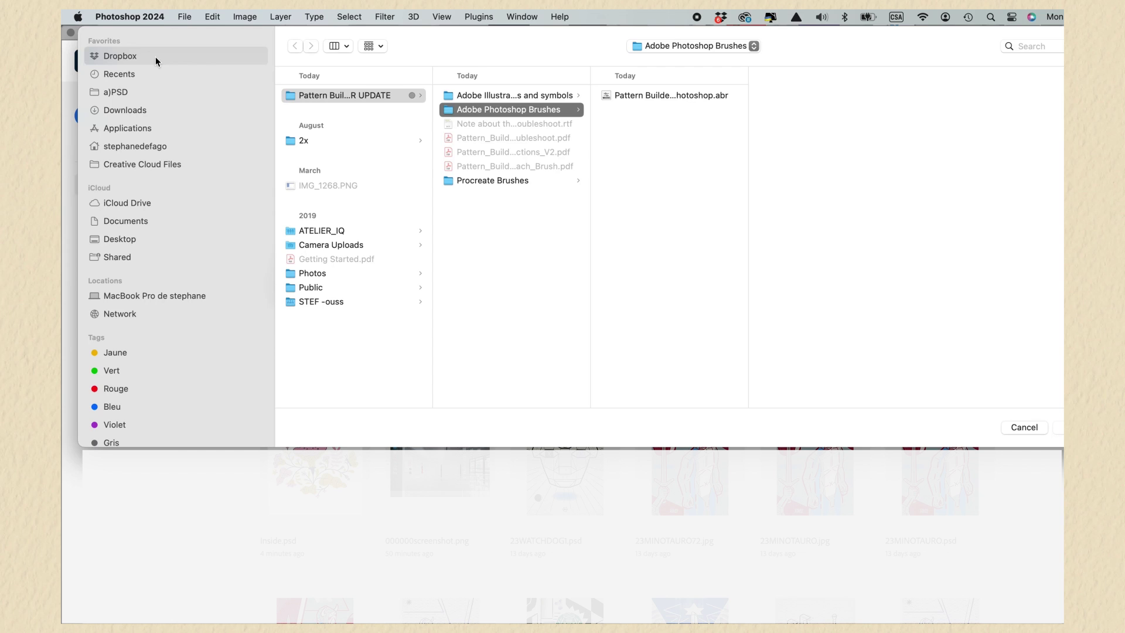
left_click(378, 101)
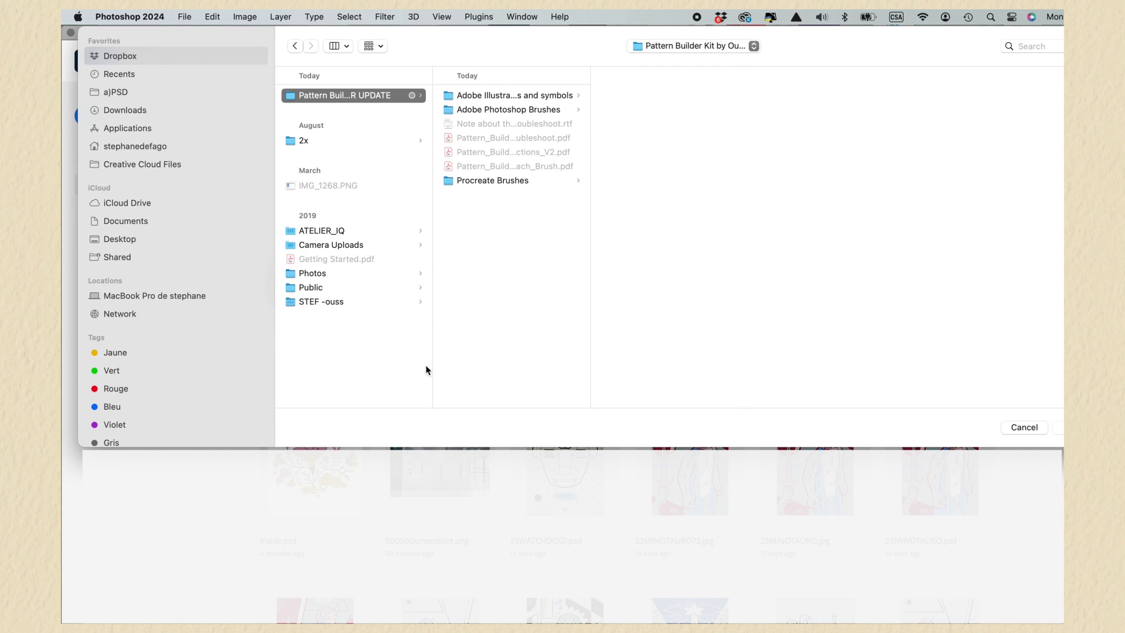
left_click_drag(432, 376, 531, 374)
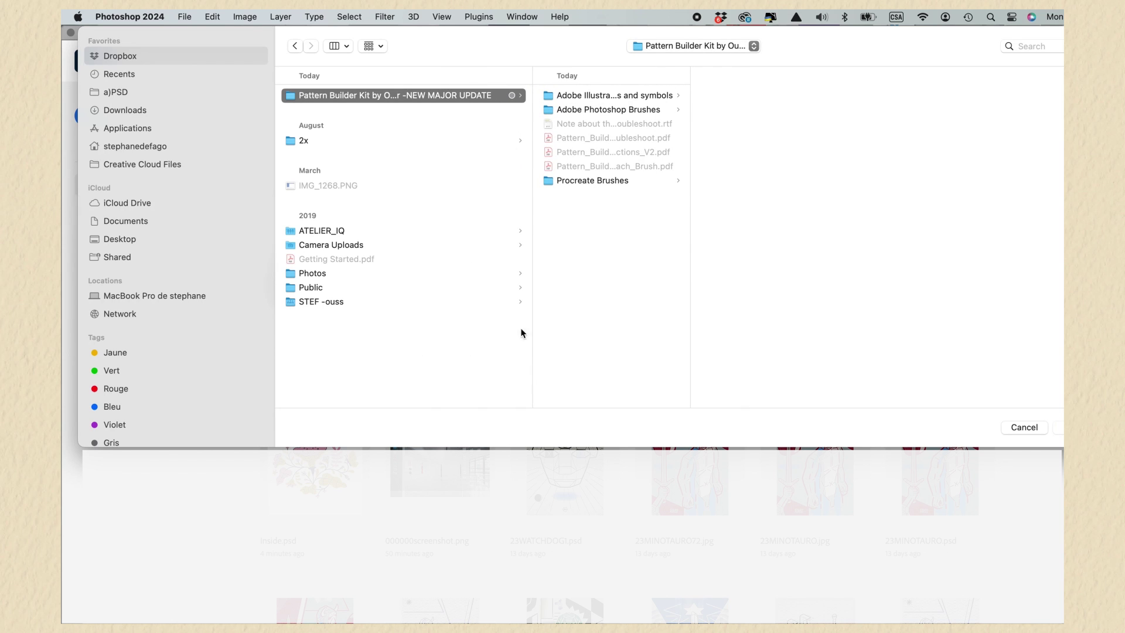
left_click(613, 112)
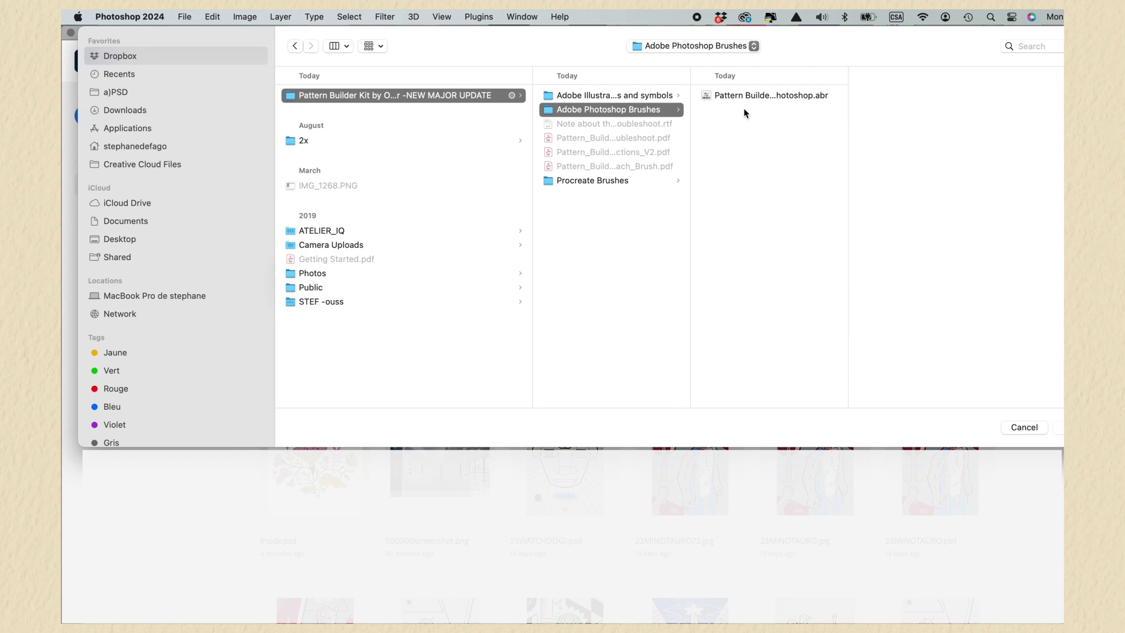
left_click(761, 95)
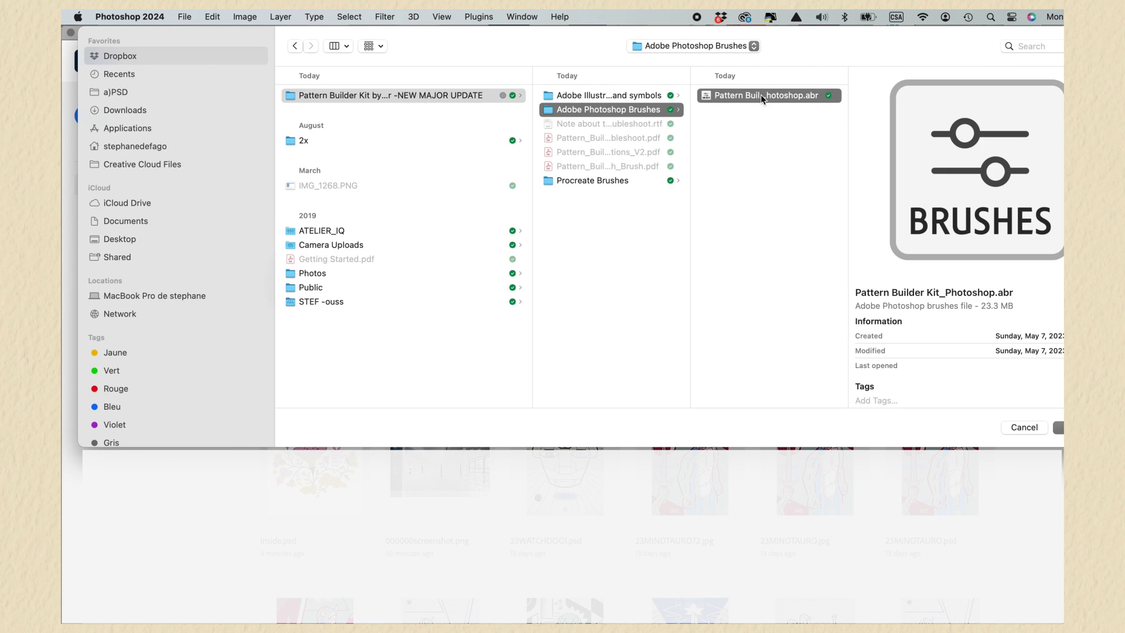
left_click_drag(1061, 446, 1036, 441)
left_click(1000, 423)
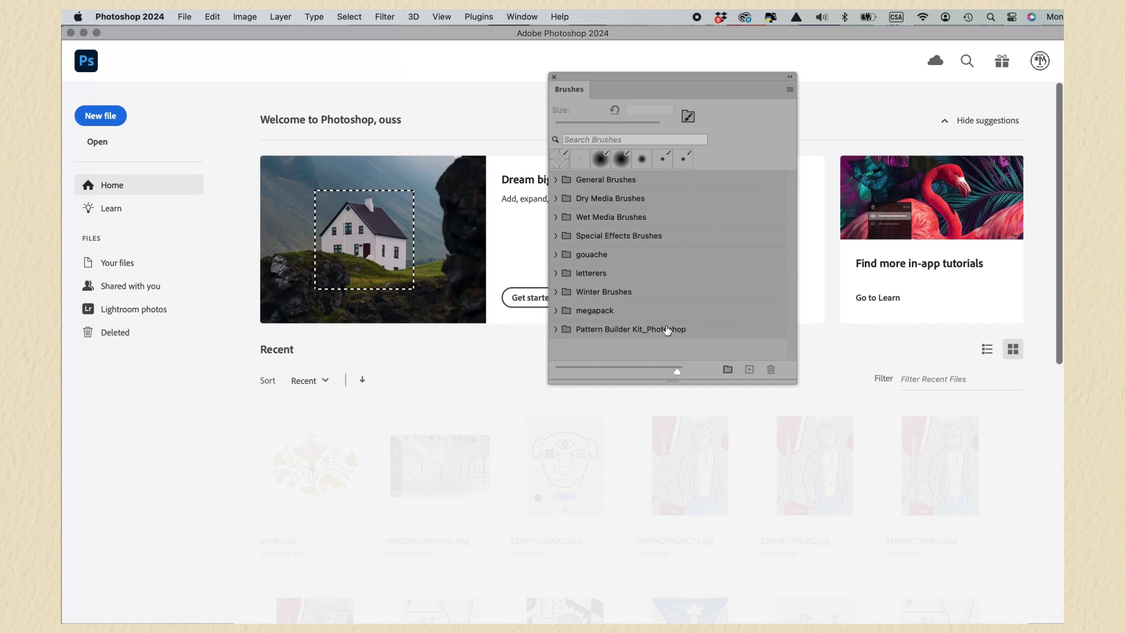
Expand the imported Pattern Builder Kit brush set, enlarge the brush list to look over its brushes, and close it
left_click(556, 330)
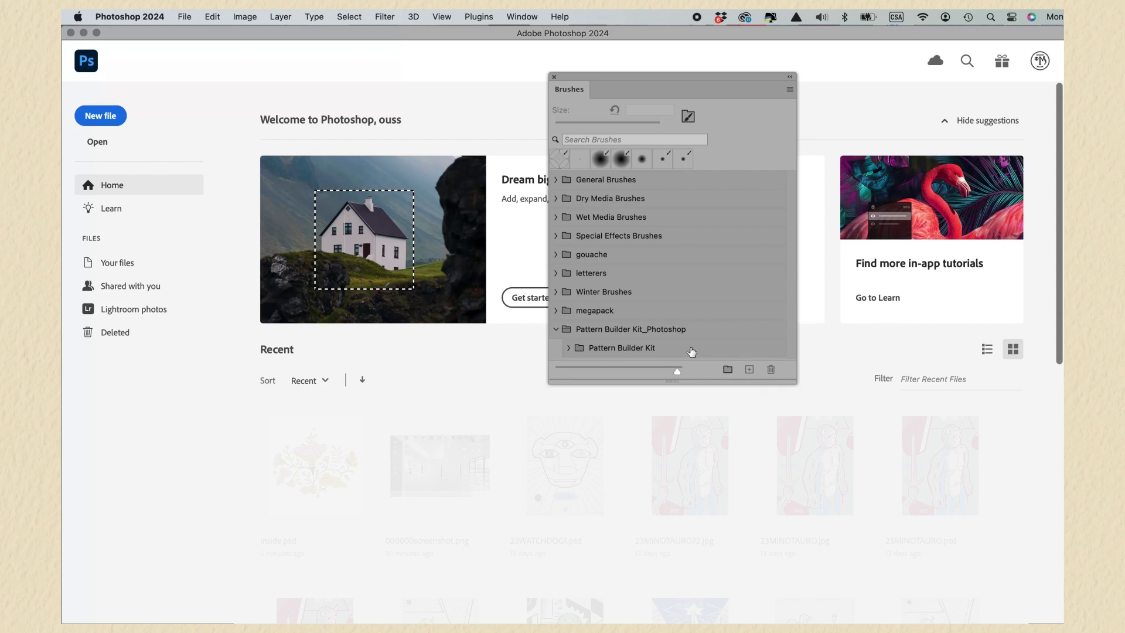
left_click_drag(788, 369, 818, 518)
left_click(568, 347)
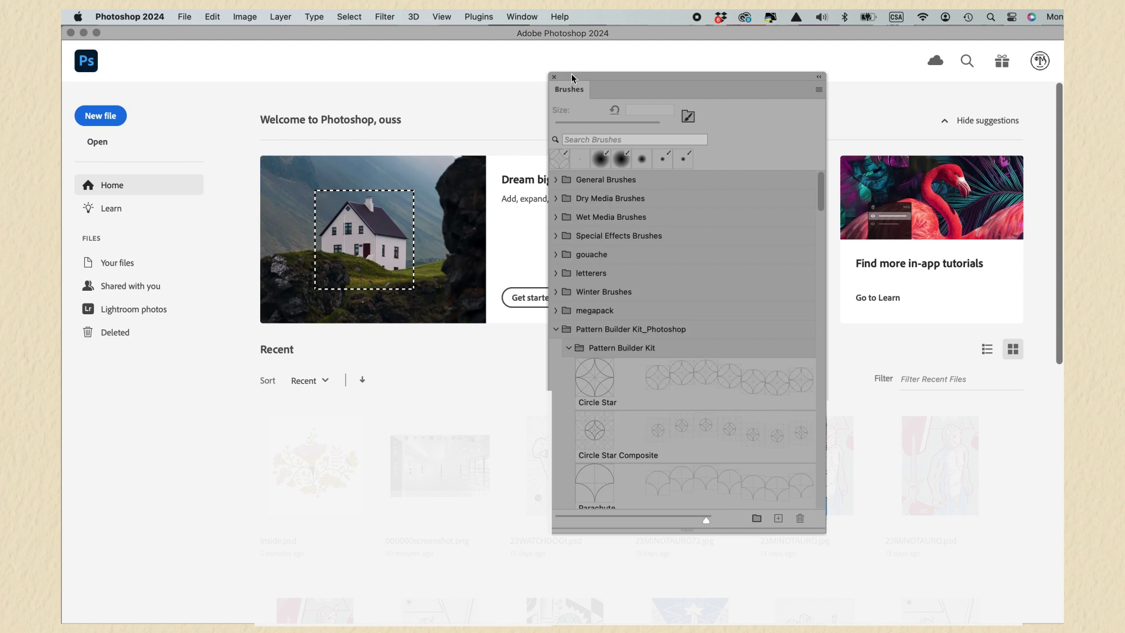
left_click(554, 77)
Create a new 3000 x 3000 px document at 300 pixels/inch in RGB Color with a white background
left_click(92, 116)
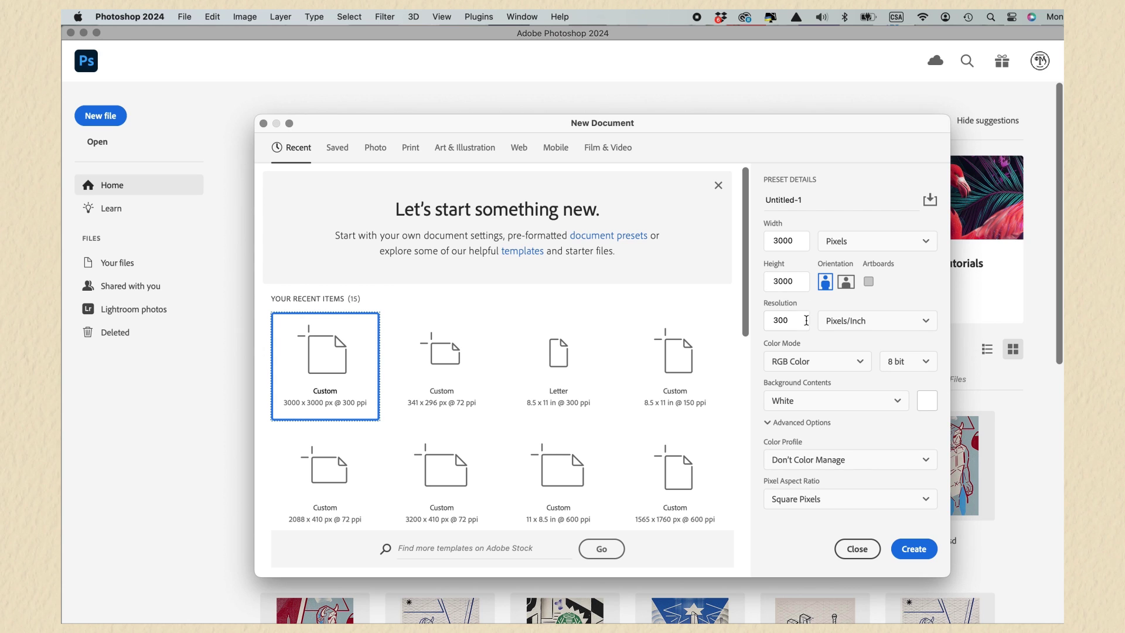
left_click(914, 550)
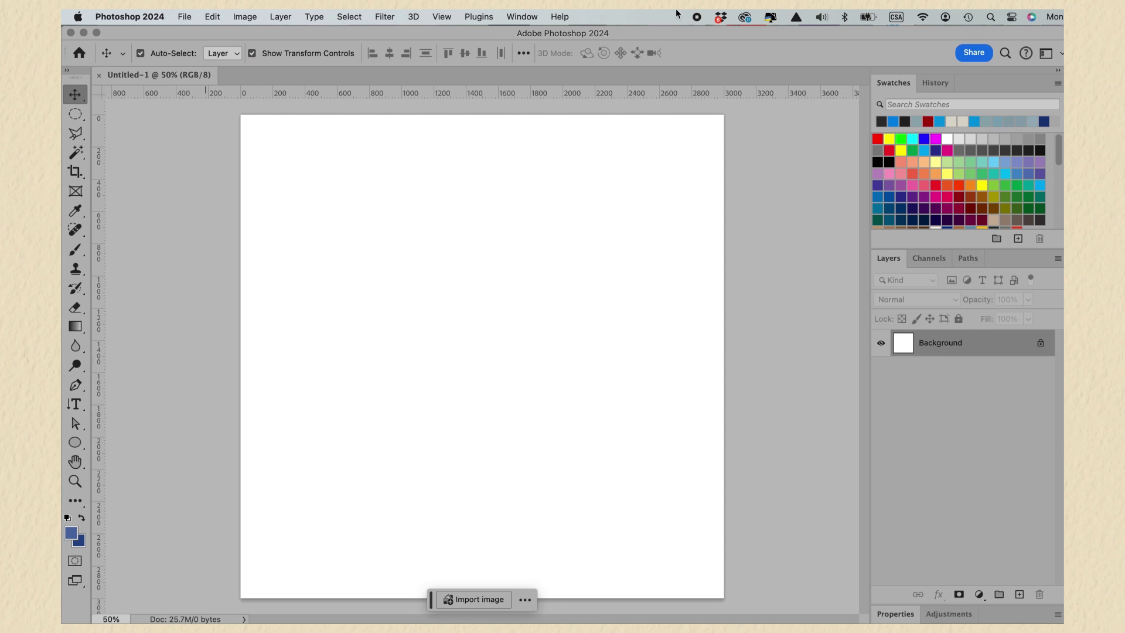
Choose the Combined Parachute H brush from the Pattern Builder Kit and set its size to 2614 px
left_click(478, 17)
mouse_move(520, 18)
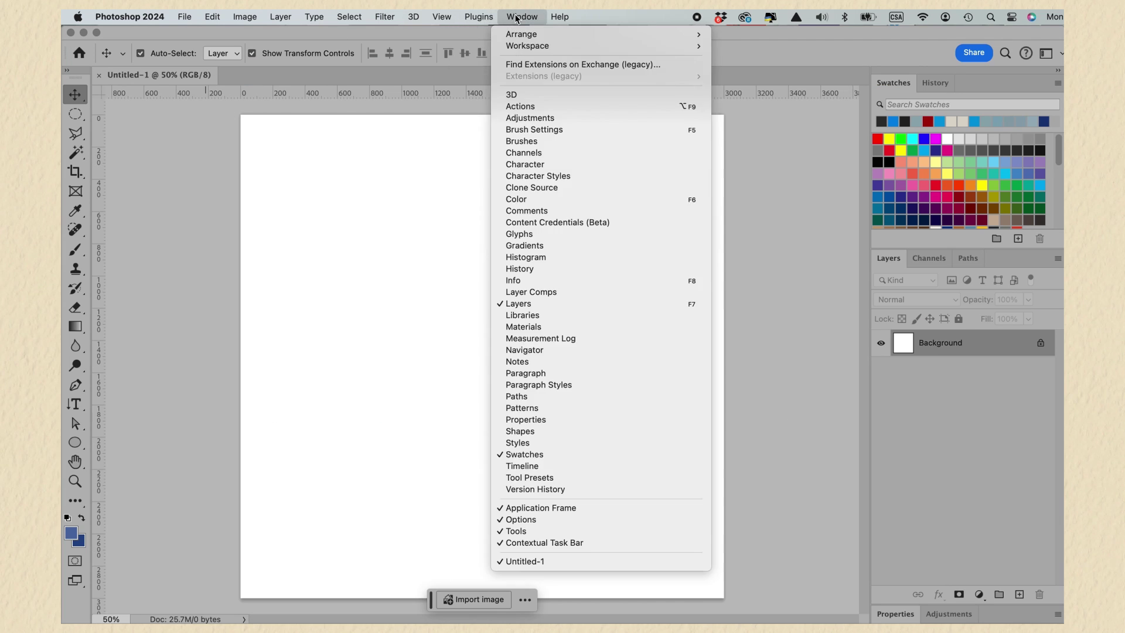
left_click(565, 142)
mouse_move(821, 200)
left_mouse_down()
mouse_move(817, 317)
mouse_move(824, 245)
left_mouse_up()
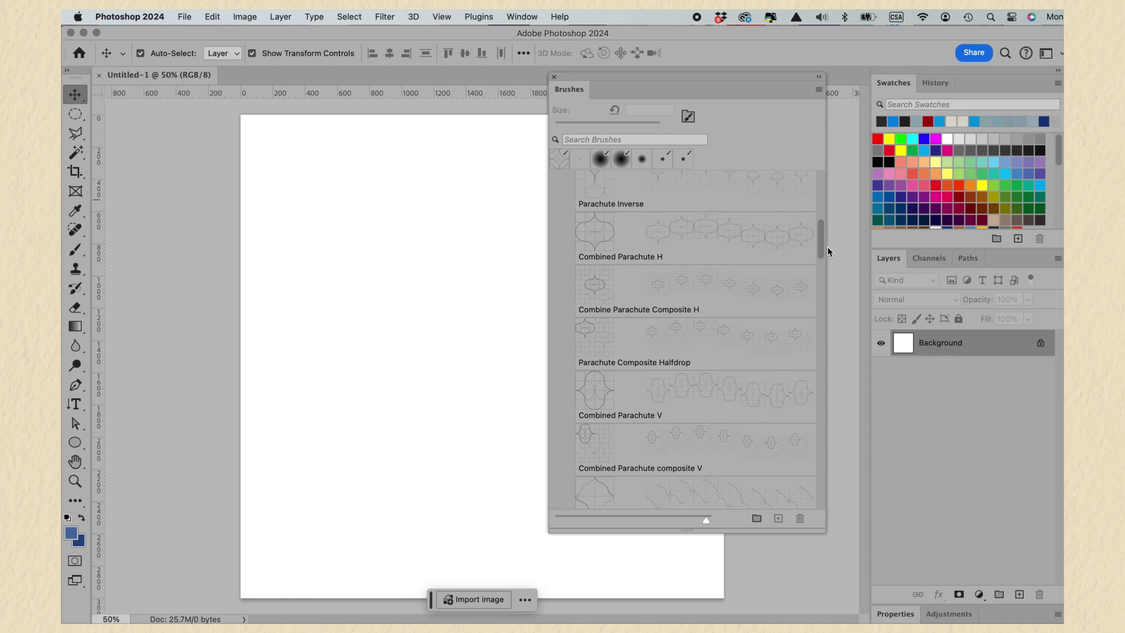
left_click(594, 243)
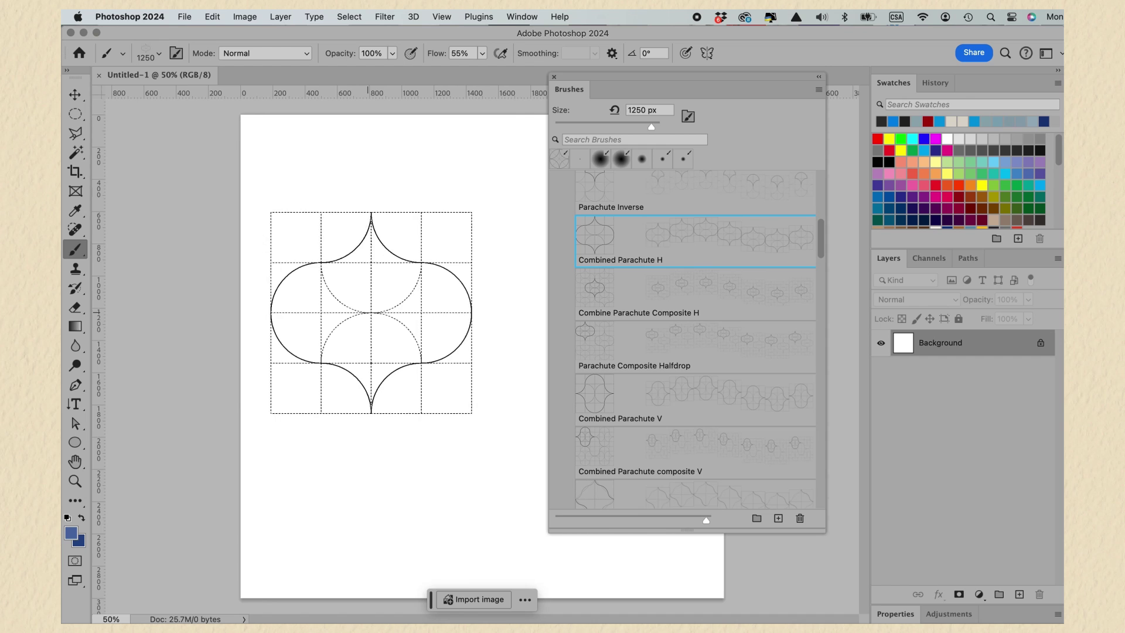
left_click(159, 54)
left_click_drag(214, 97, 226, 98)
left_click(553, 88)
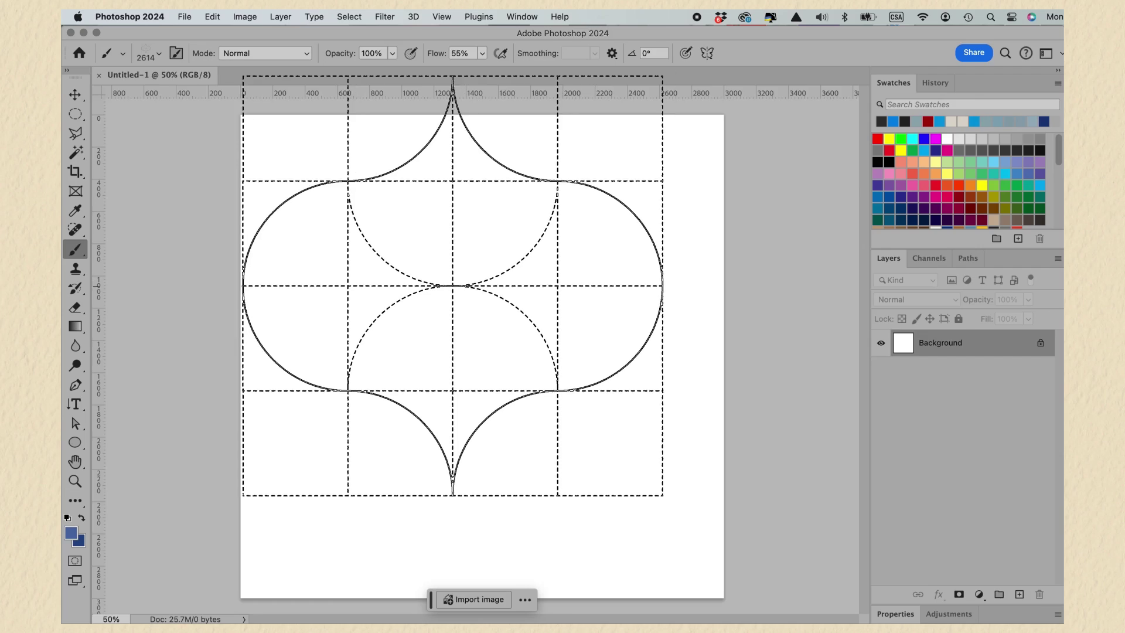
Stamp the parachute guide once on a new layer and scale it to fill the whole canvas
key("super+shift+alt+n")
left_click(476, 348)
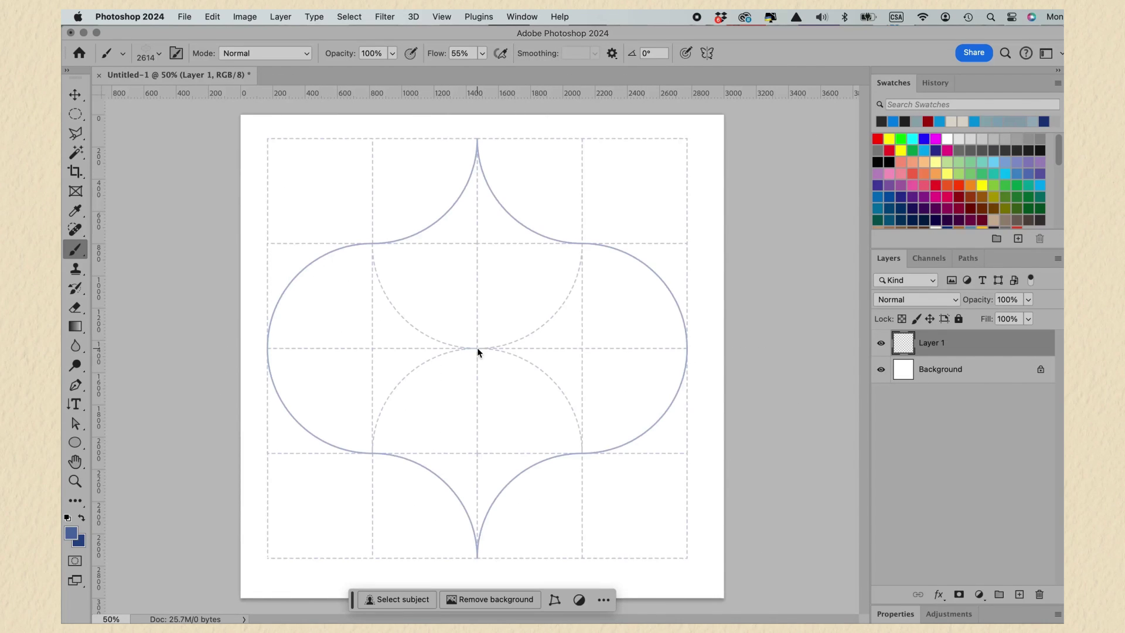
left_click(75, 95)
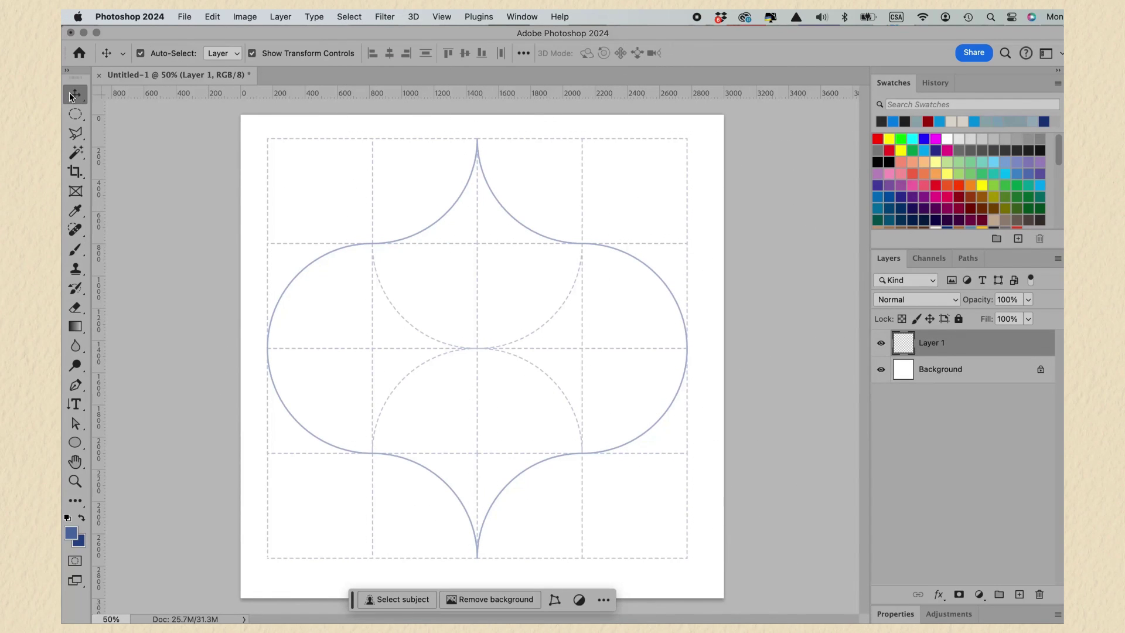
left_click_drag(688, 139, 712, 114)
left_click_drag(543, 212, 555, 212)
left_click_drag(279, 558, 239, 597)
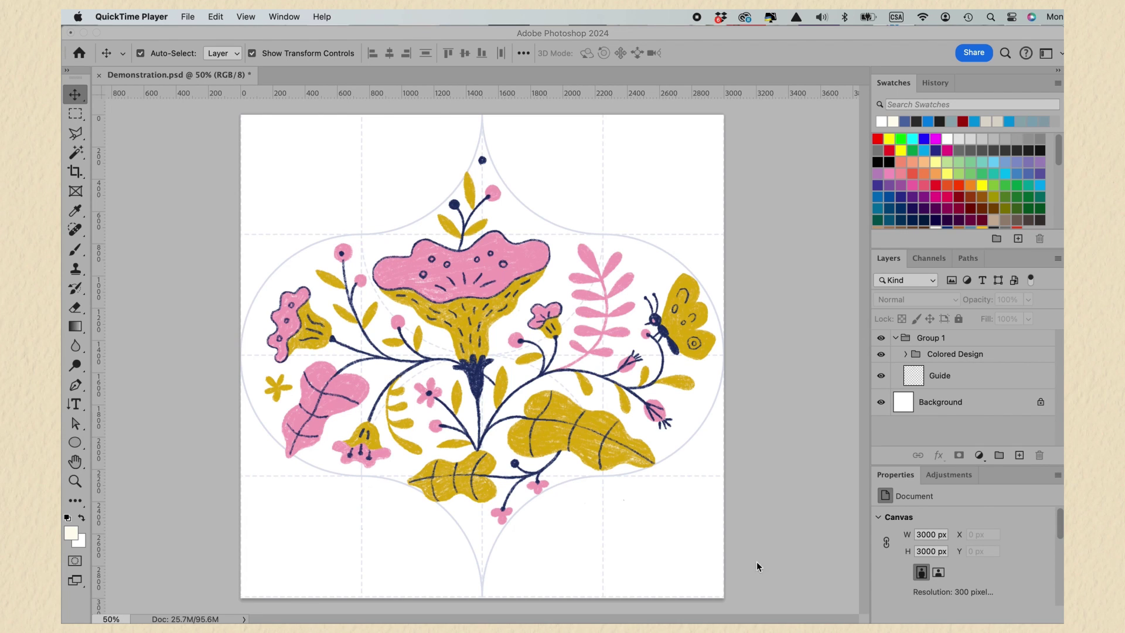
In Demonstration.psd, collapse Group 1, which holds the colored design and guide, and duplicate it four times
left_click(66, 30)
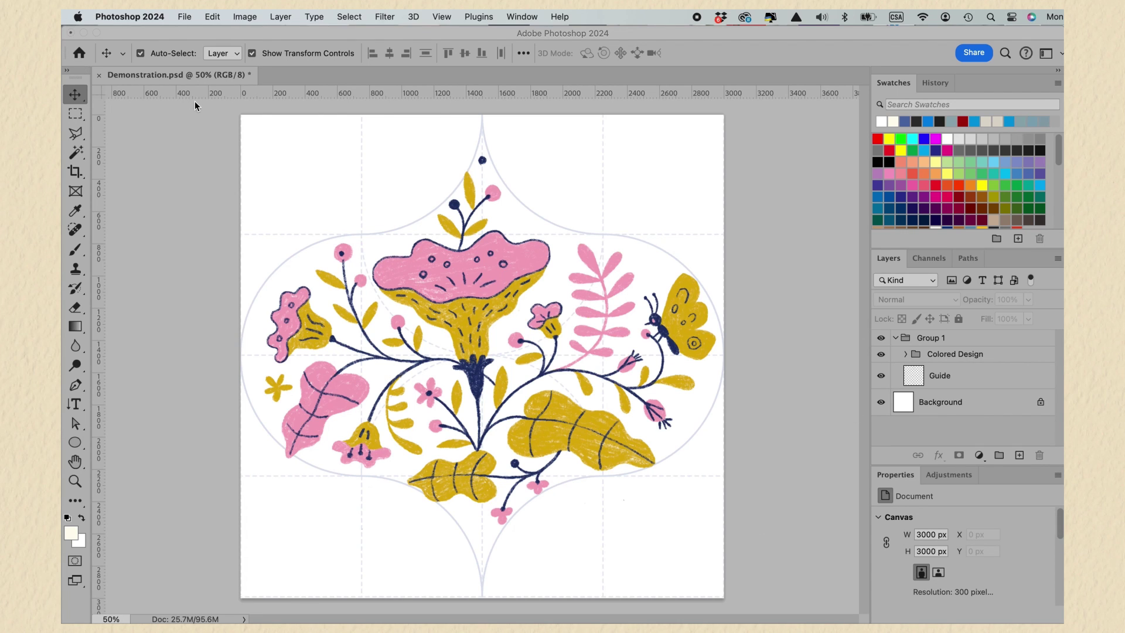
left_click(966, 356)
left_click(947, 381)
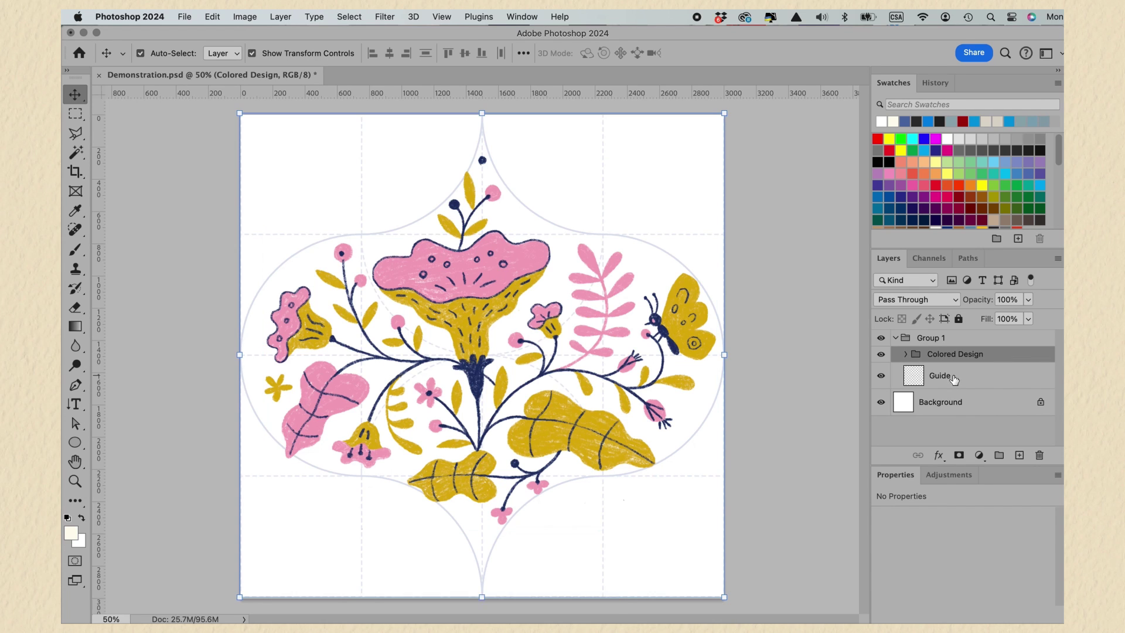
left_click(941, 340)
left_click(896, 338)
left_click_drag(967, 342, 1019, 455)
left_click_drag(972, 342, 1019, 455)
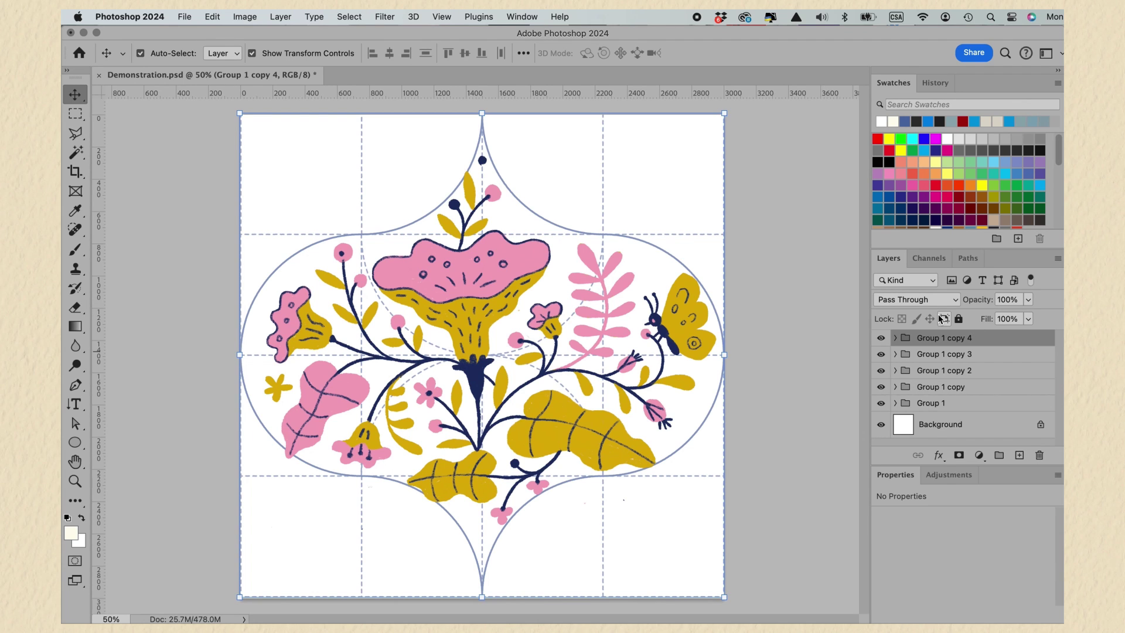
Transform Group 1 copy 4, offsetting it horizontally by -1500 px and finishing with its X position at 12 px
key("super+t")
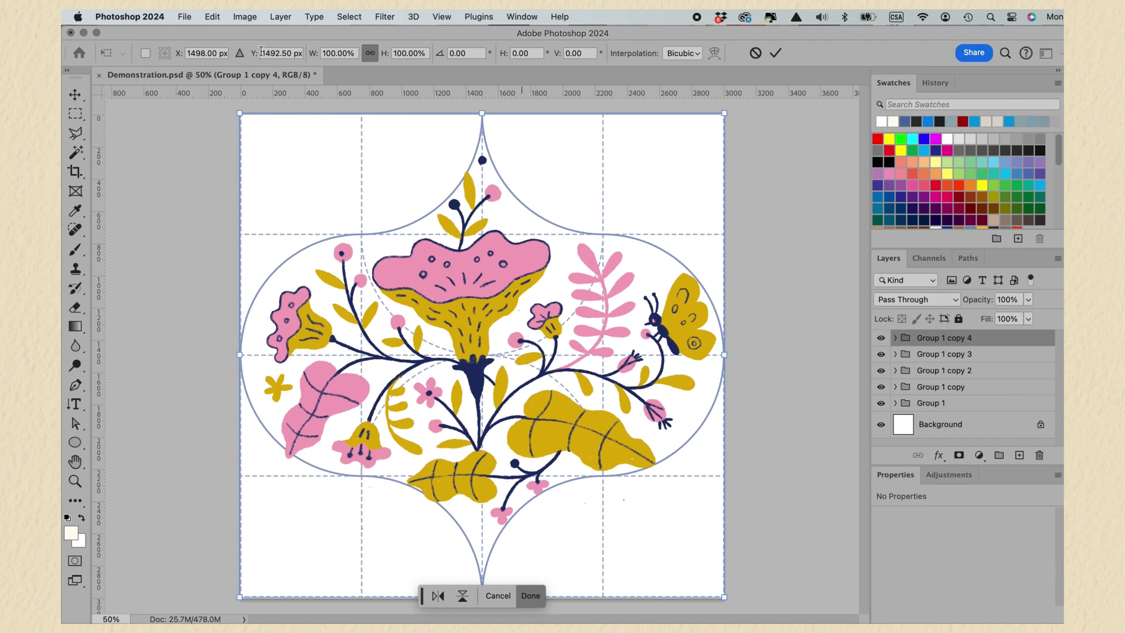
left_click(217, 53)
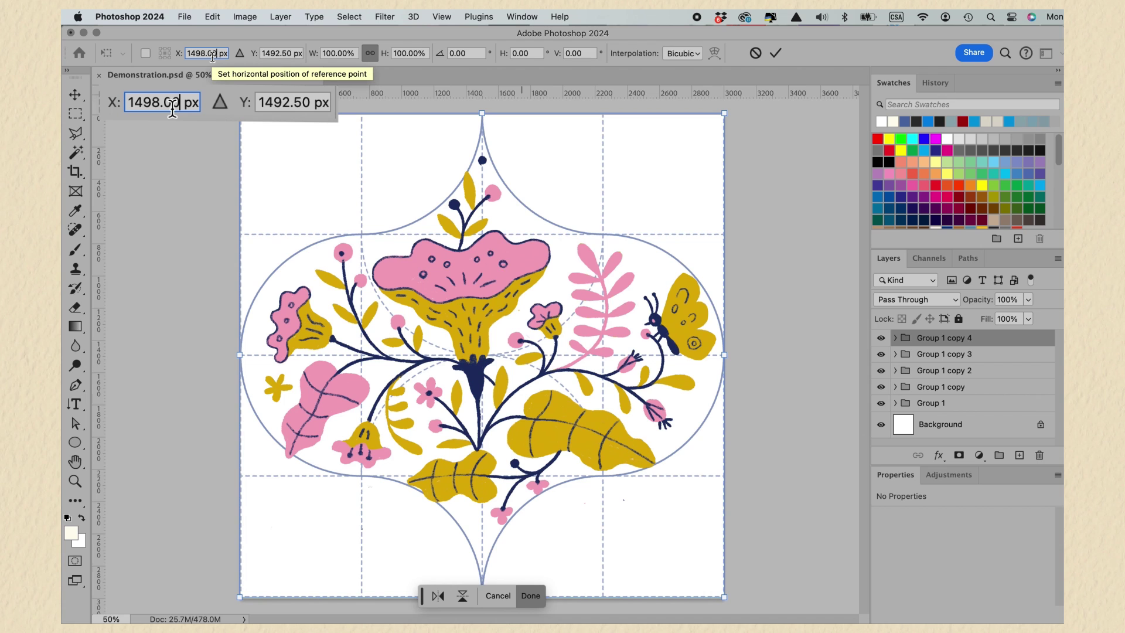
type("-1500")
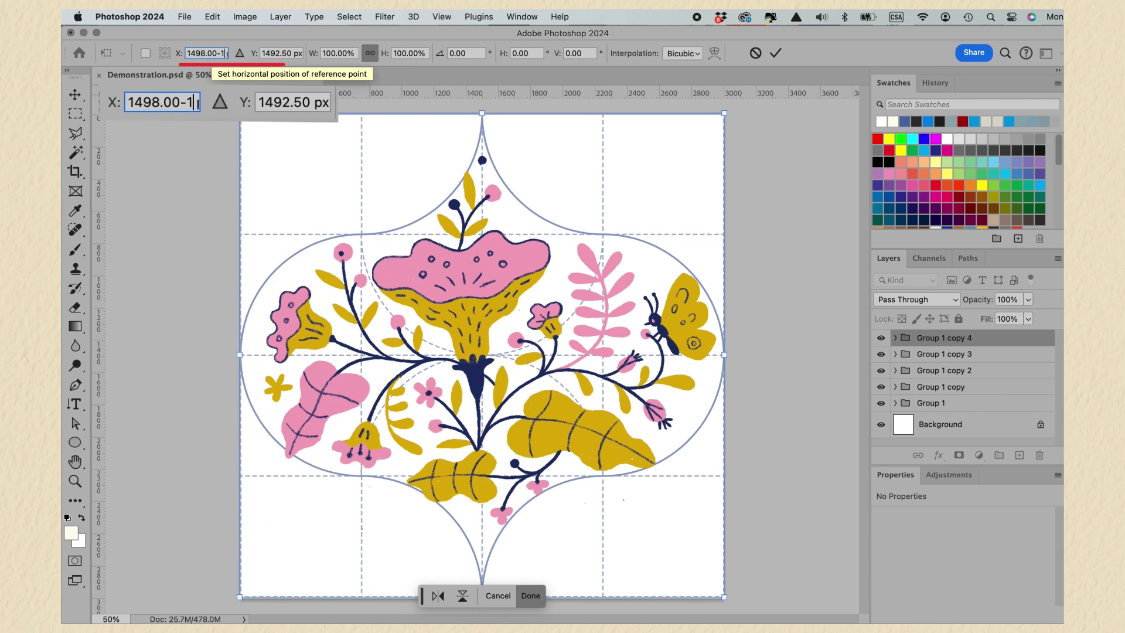
key("Return")
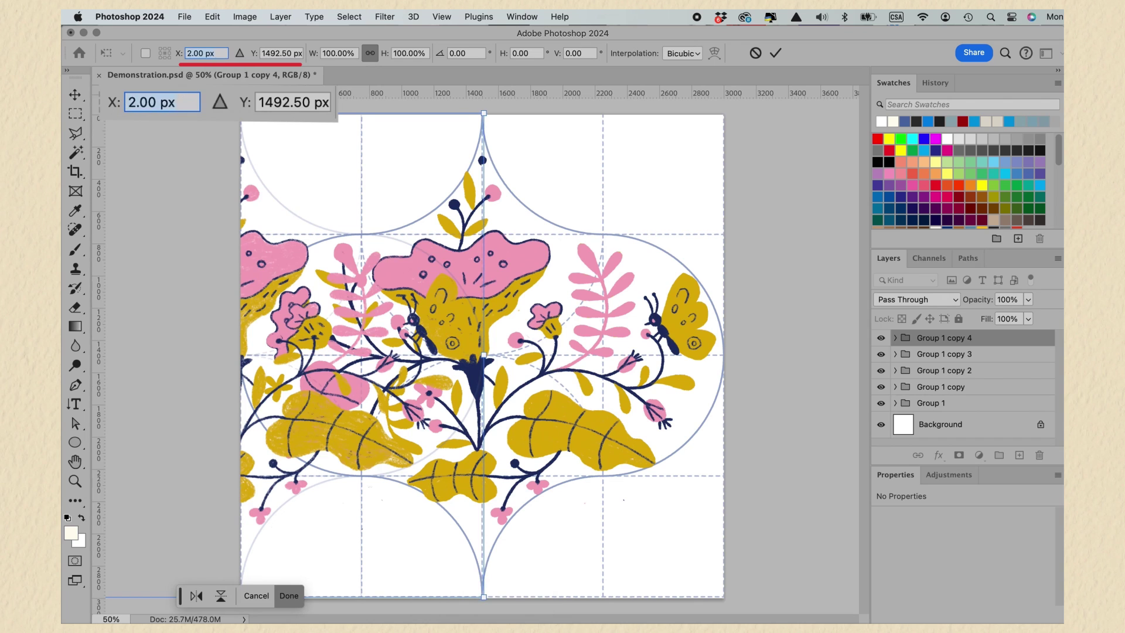
type("12")
key("Return")
Offset Group 1 copy 4 vertically by -1500 px, apply the transform, and hide the group's Guide layer
left_click(285, 54)
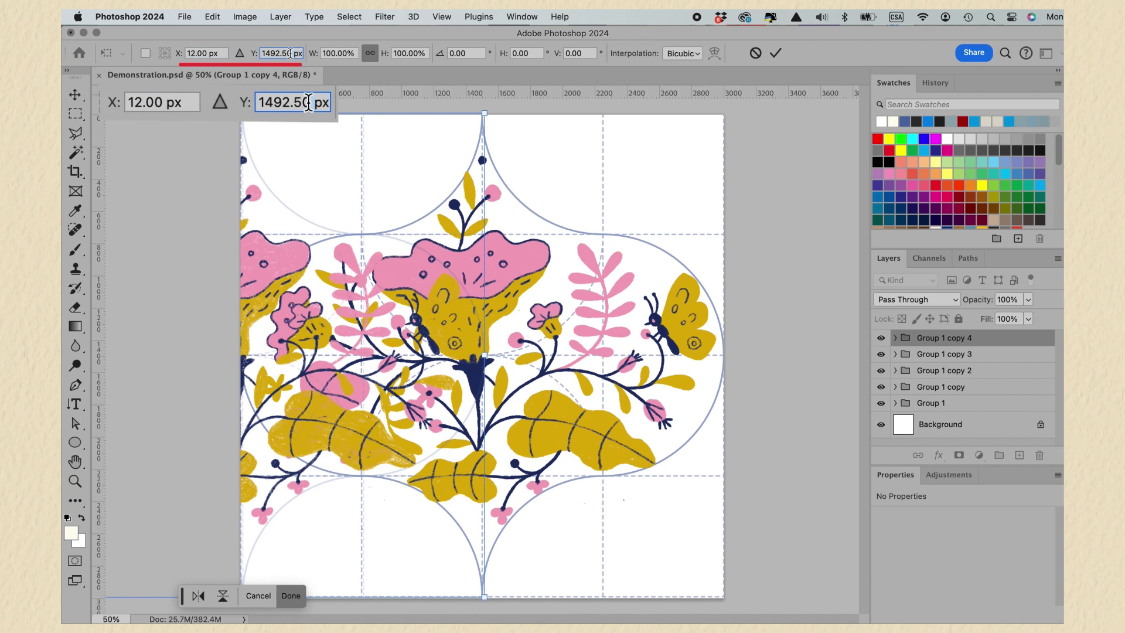
type("-1500")
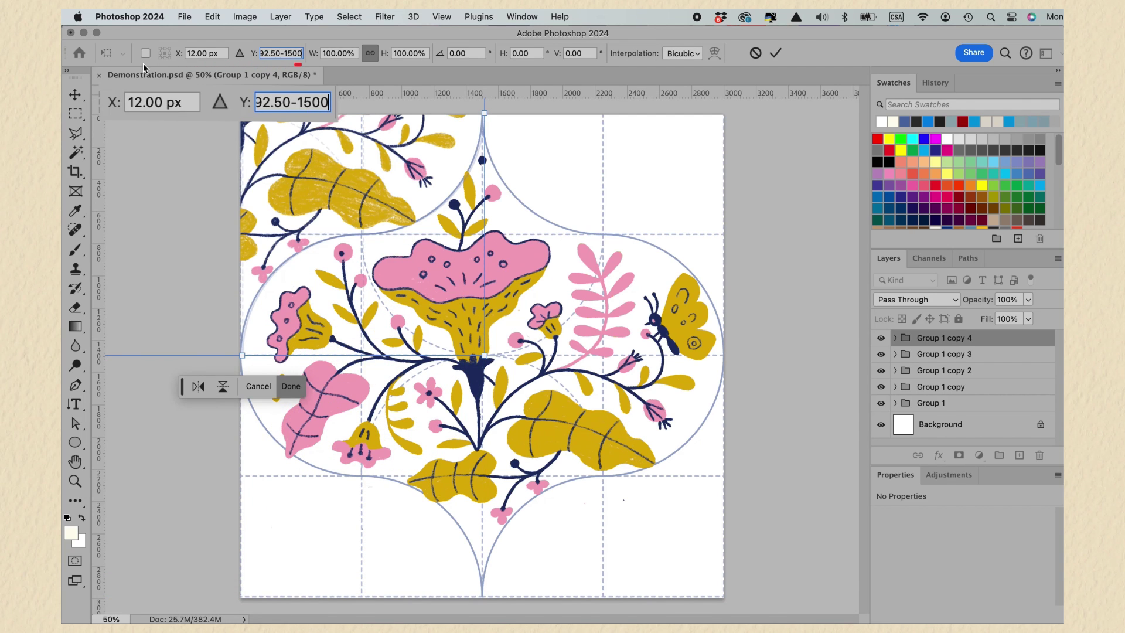
key("Return")
key("Return")
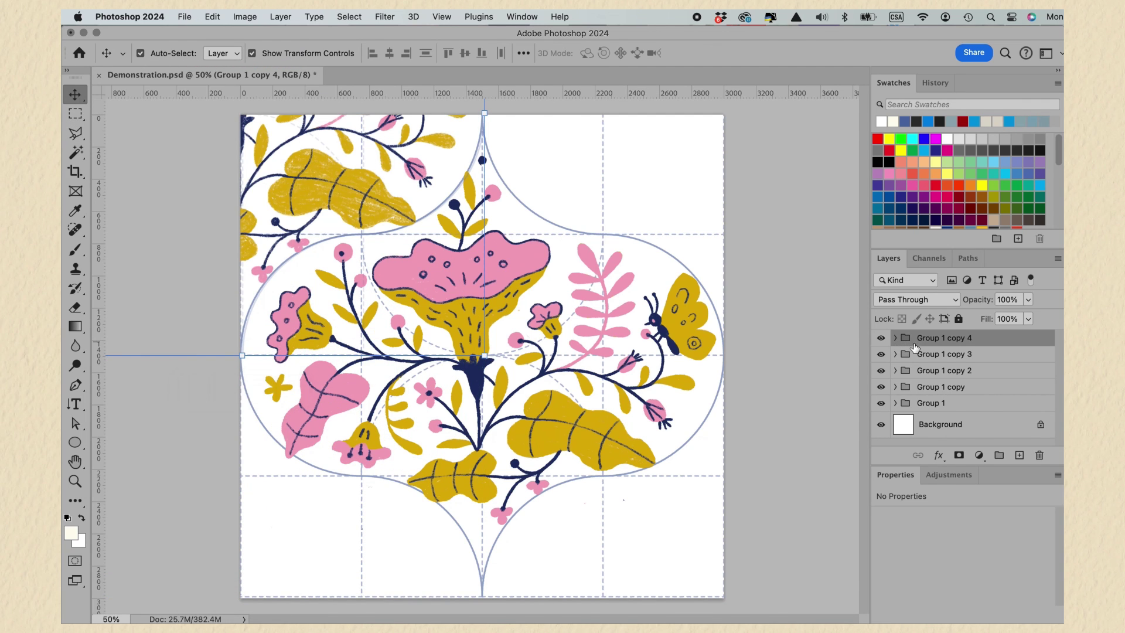
left_click(895, 338)
left_click(881, 376)
Transform Group 1 copy 3, moving it 1500 px right and 1500 px down into the canvas's lower-right corner
left_click(969, 403)
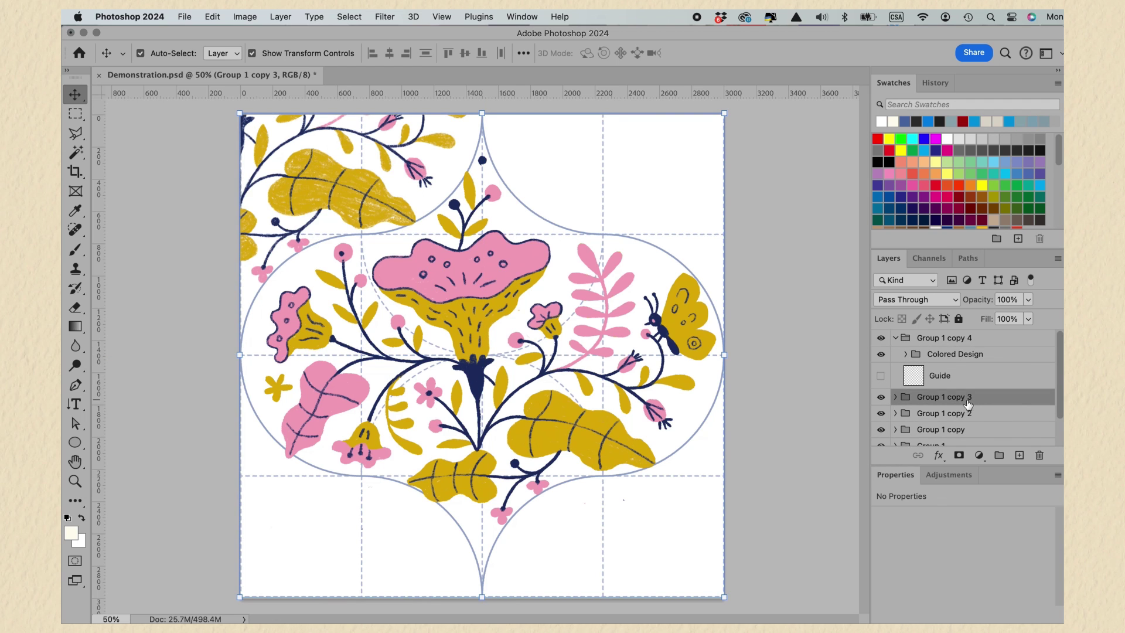
left_click(966, 413)
key("ctrl+t")
left_click(218, 53)
type("+1500")
key("Return")
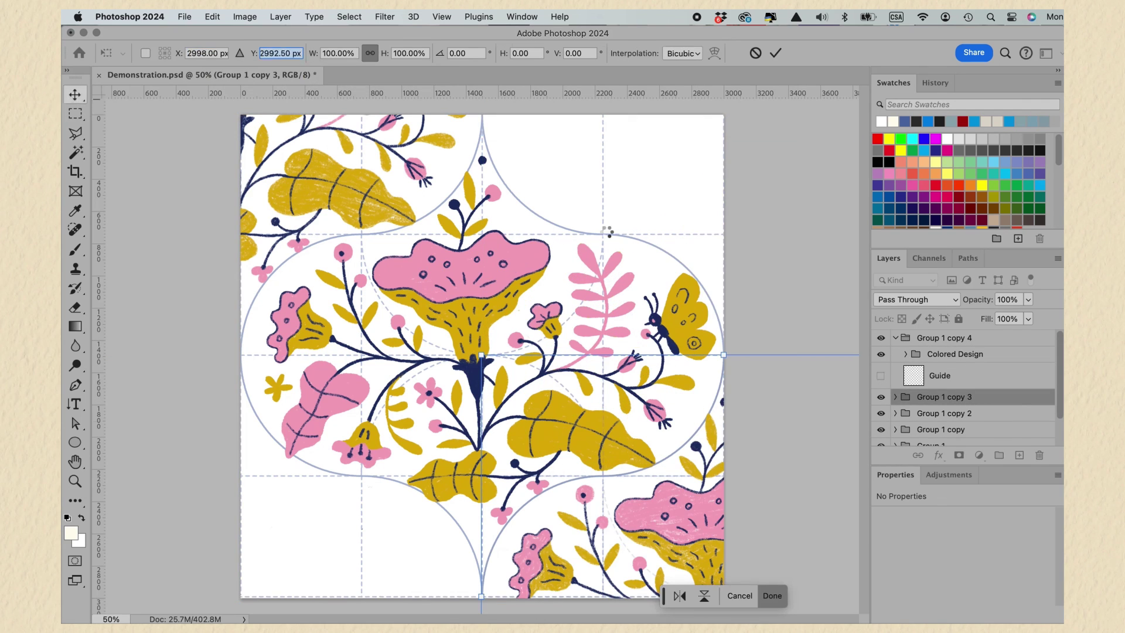
key("Return")
Offset the remaining group copies by 1500 px to fill the canvas's upper-right and lower-left corners
left_click(940, 423)
key("ctrl+t")
left_click(218, 53)
type("+1500")
key("Return")
key("Return")
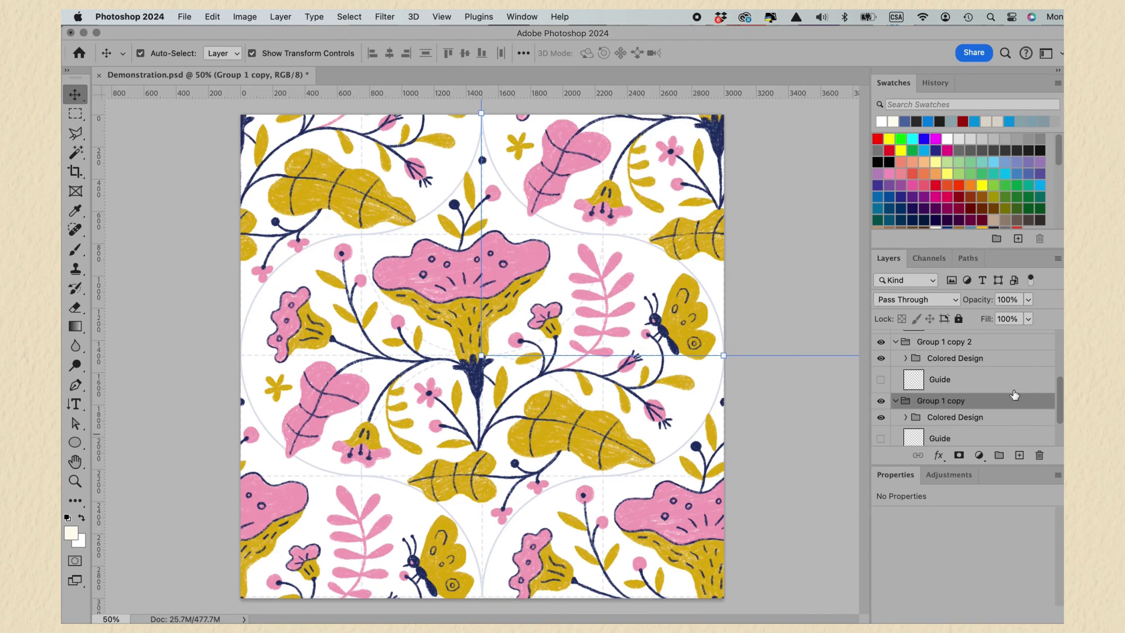
Expand the original Group 1 and hide its Guide layer
scroll(1062, 391, "down", 2)
left_click(895, 411)
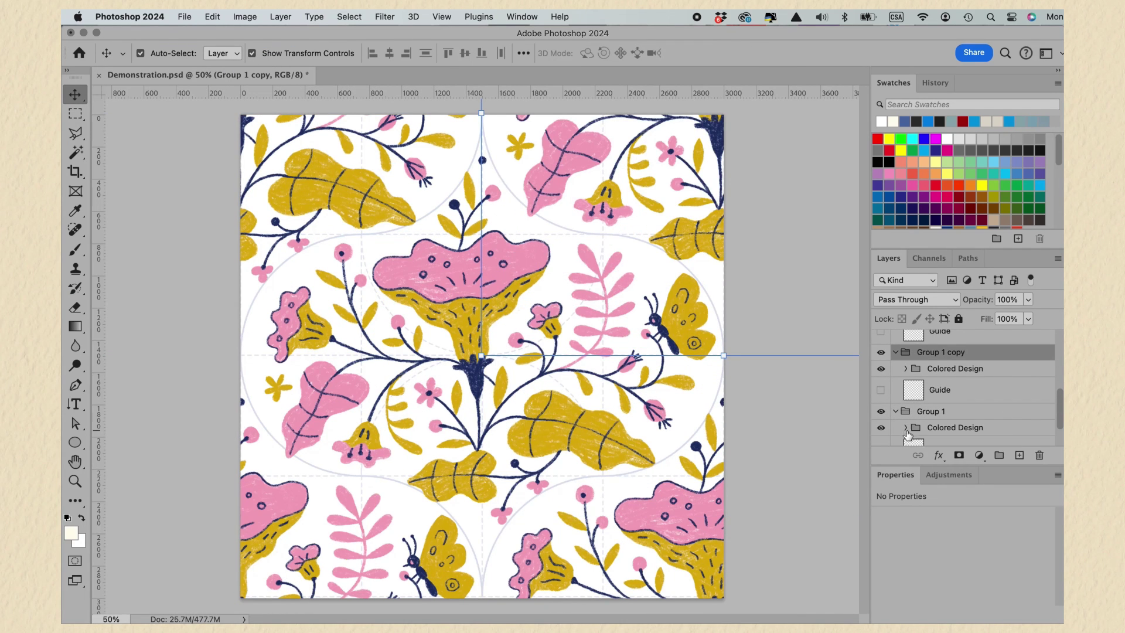
scroll(1062, 404, "down", 1)
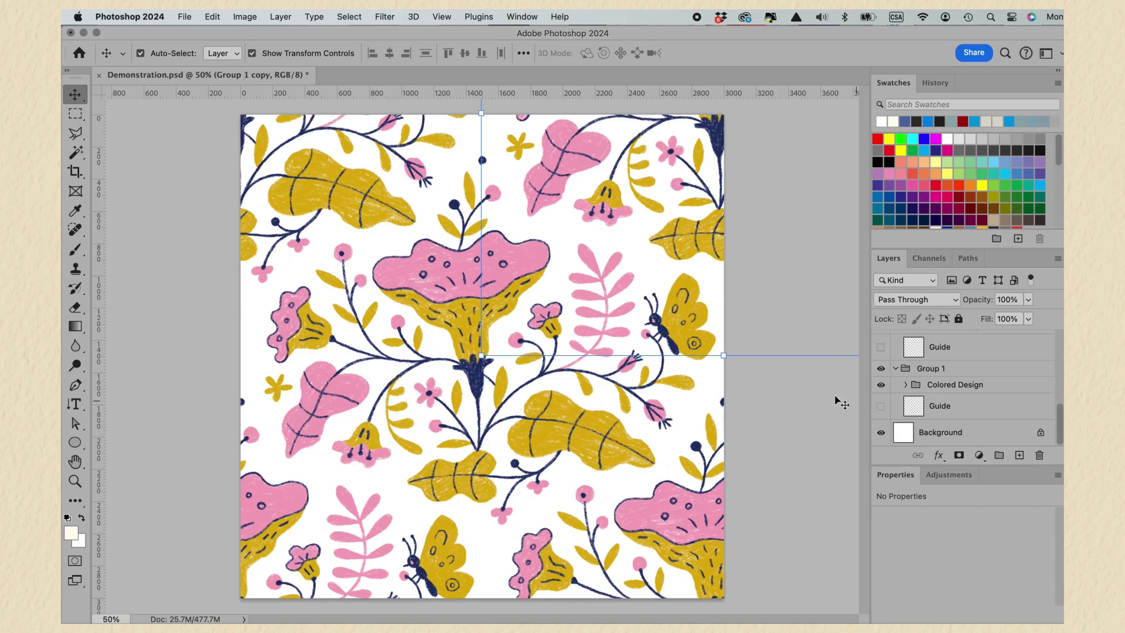
Fill the Background layer with the cream foreground colour
left_click(816, 395)
left_click(954, 439)
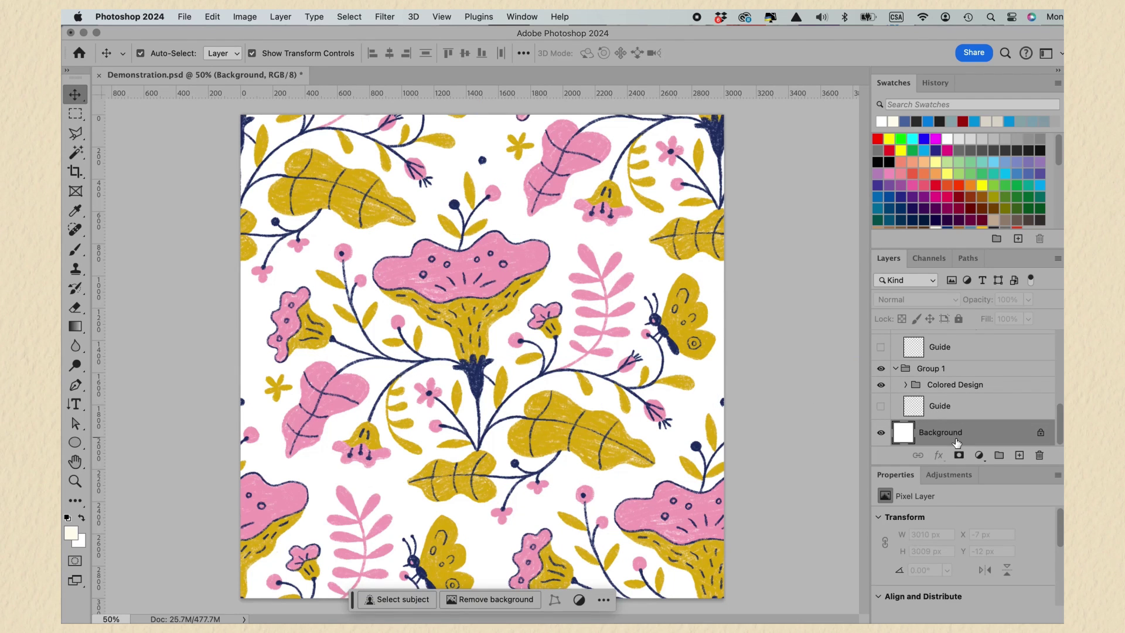
key("alt+BackSpace")
Save a JPEG copy of the pattern tile named "Demonstration flat" in the Downloads folder
left_click(185, 18)
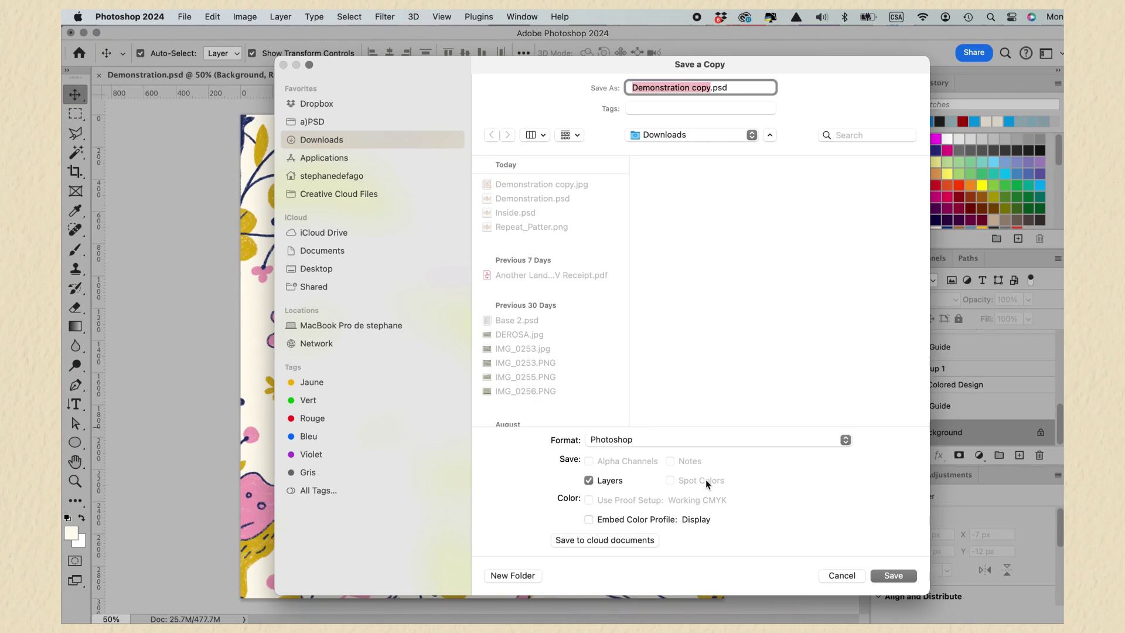
left_click(798, 441)
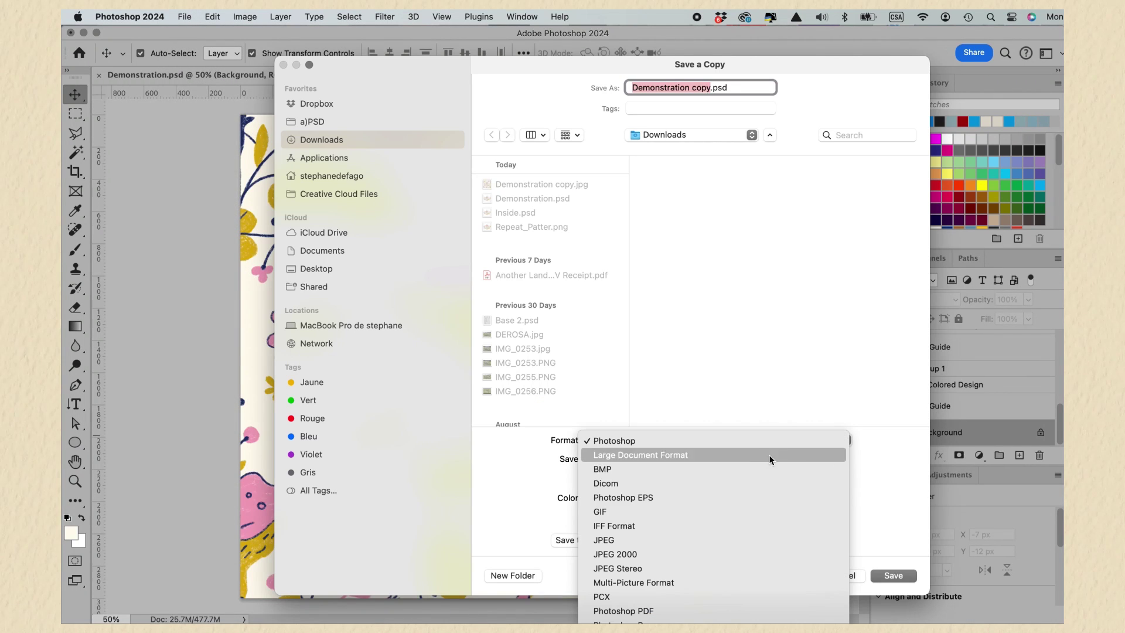
left_click(726, 540)
double_click(695, 88)
key("BackSpace")
type("flat")
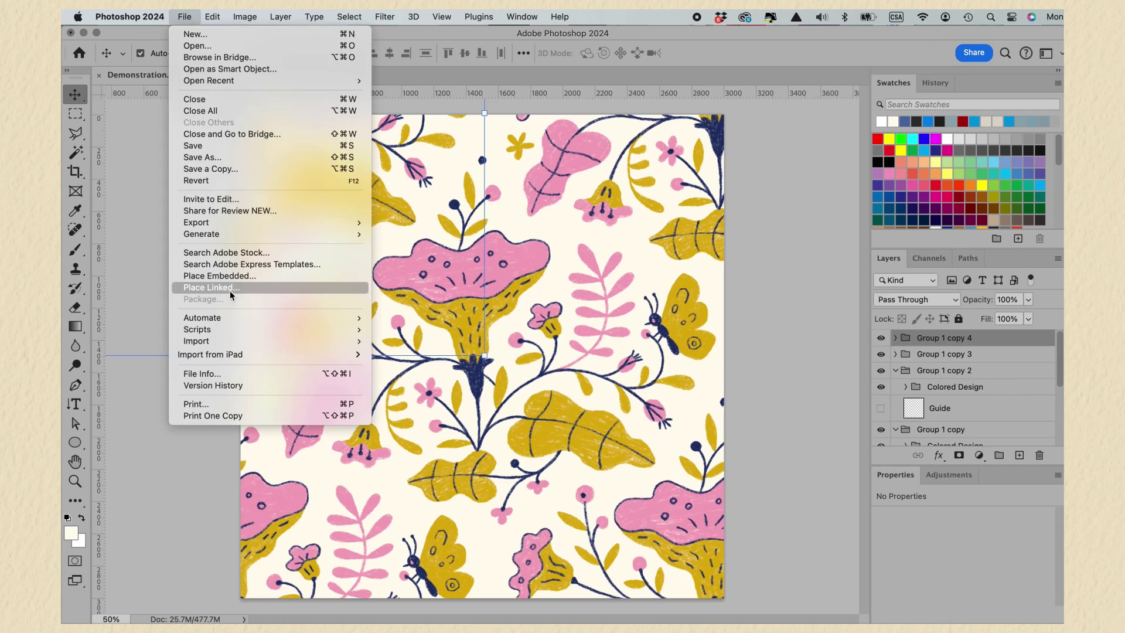
Place Demonstration flat.jpg as a linked image and duplicate its layer three times
left_click(252, 290)
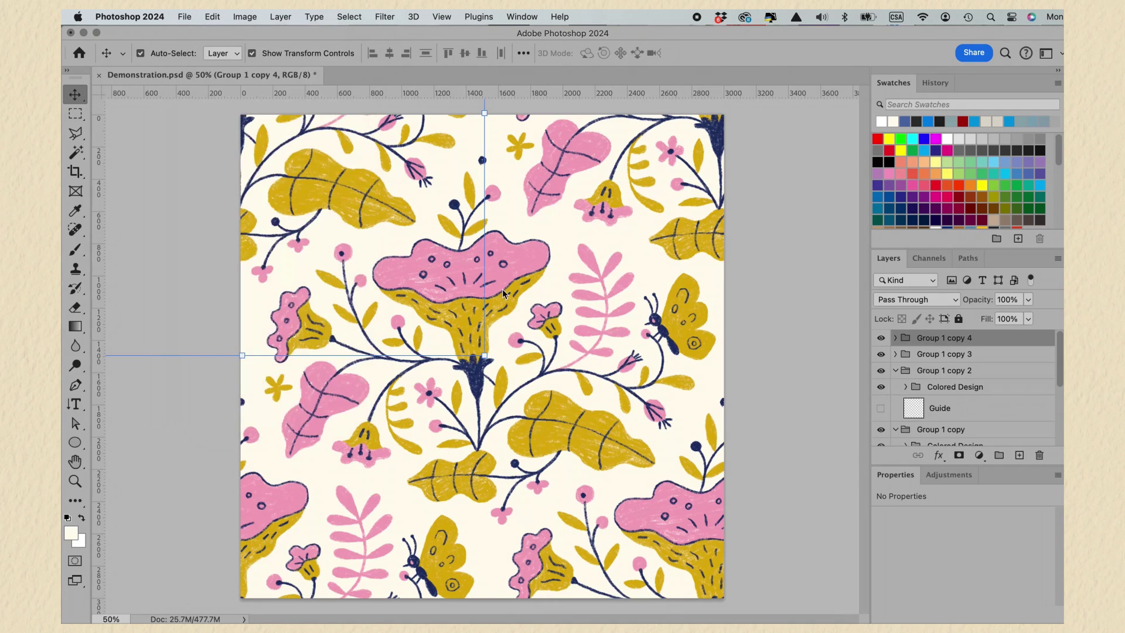
left_click(348, 109)
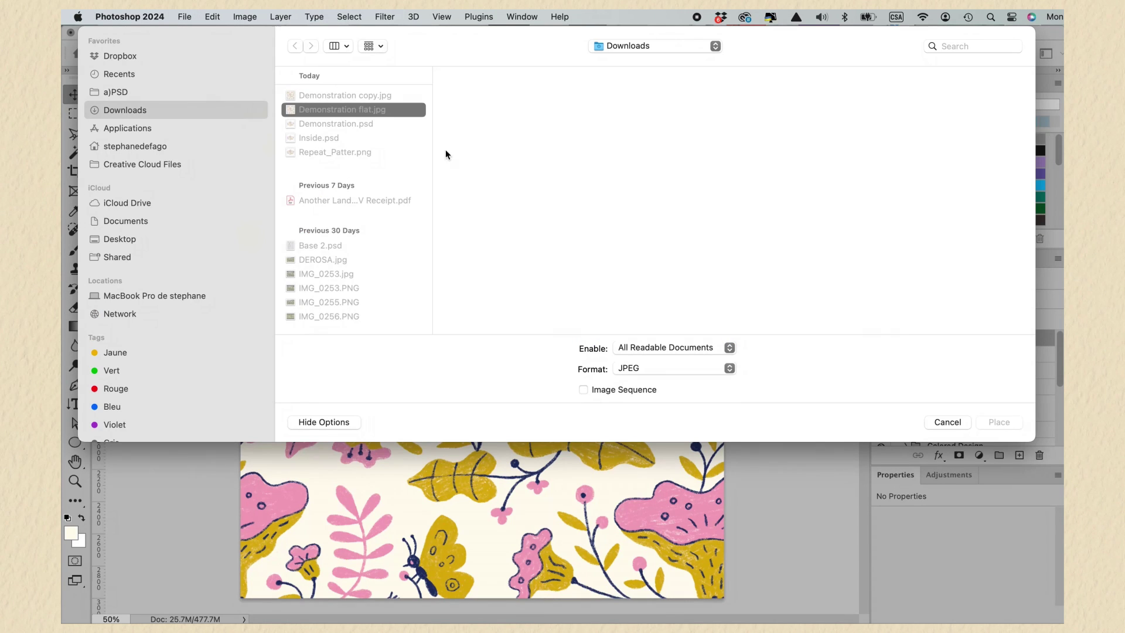
left_click(999, 422)
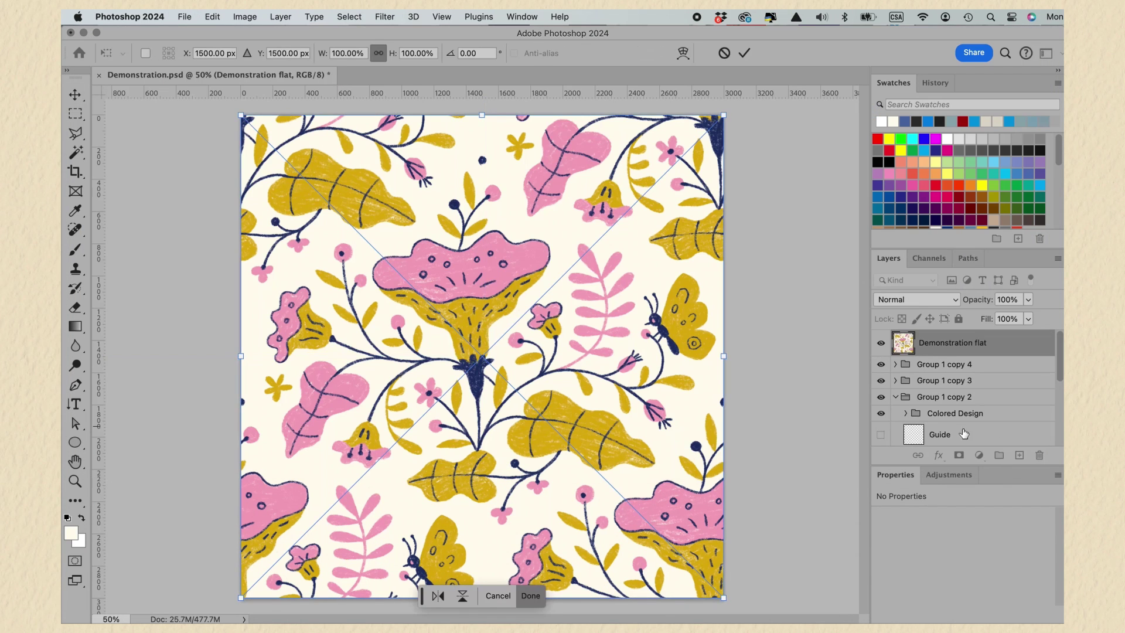
left_click_drag(987, 349, 1019, 455)
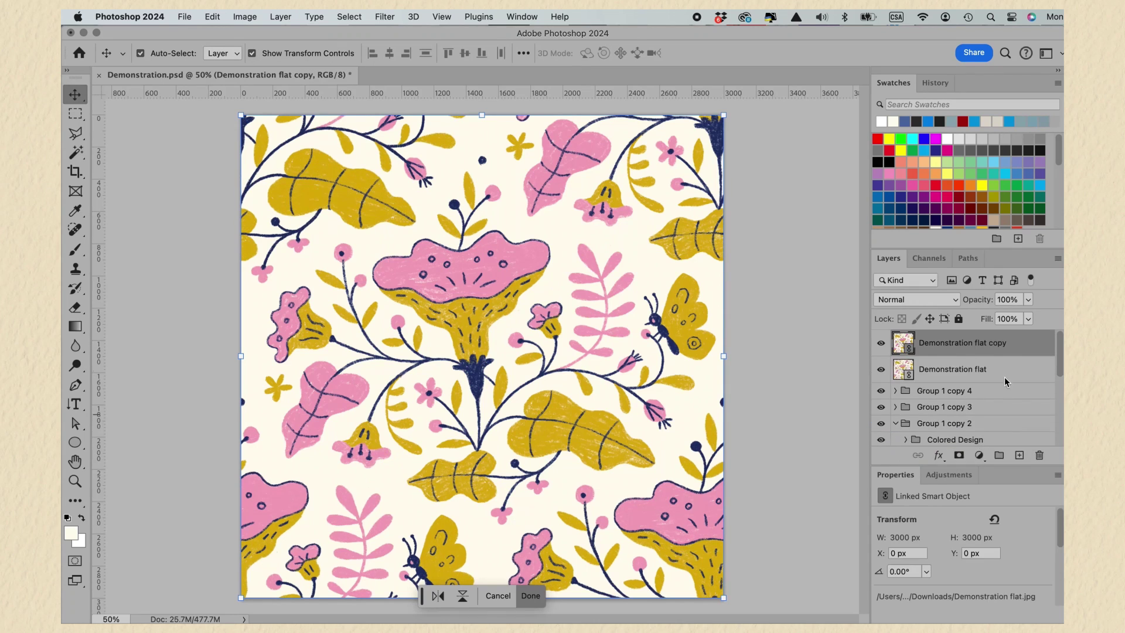
left_click_drag(1003, 345, 1019, 456)
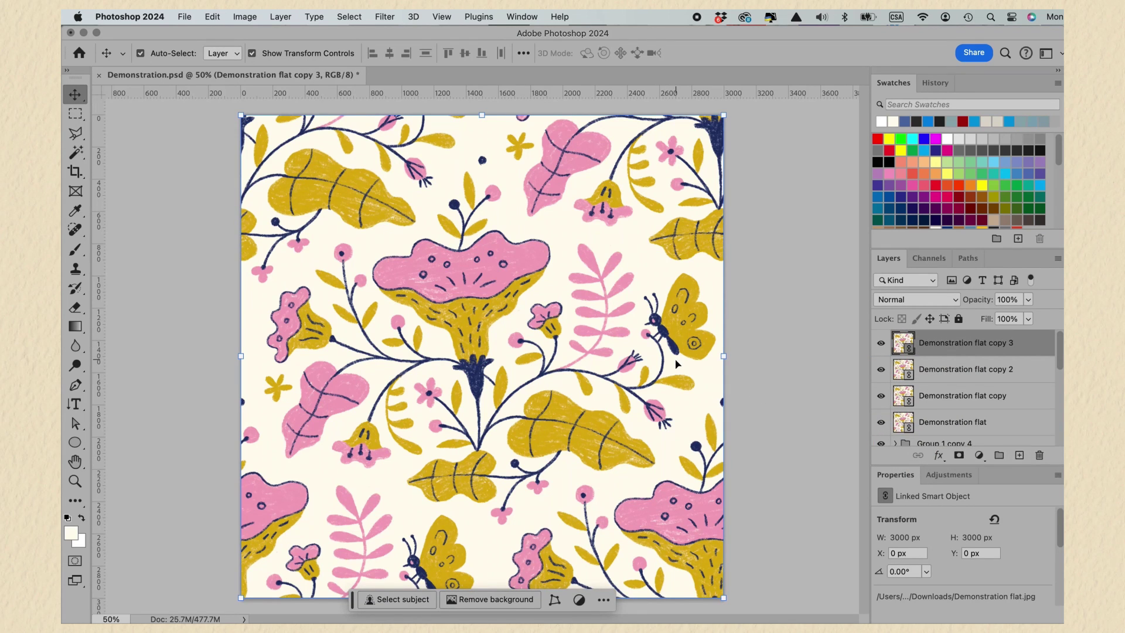
Scale Demonstration flat copy 3 to 50% and fit it into the canvas's upper-right quarter
key("super+t")
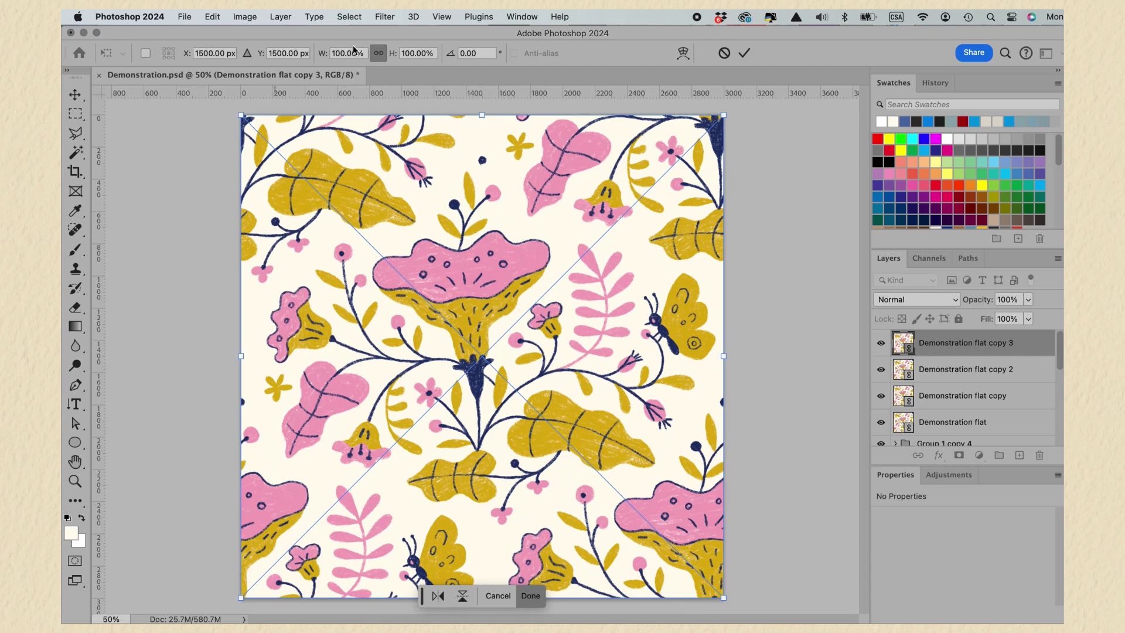
type("50")
key("Return")
key("Return")
Transform Demonstration flat copy 2 to 50% at X 750 px, Y 750 px, filling the canvas's upper-left quarter
key("alt+bracketleft")
key("super+t")
type("750")
key("Tab")
type("750")
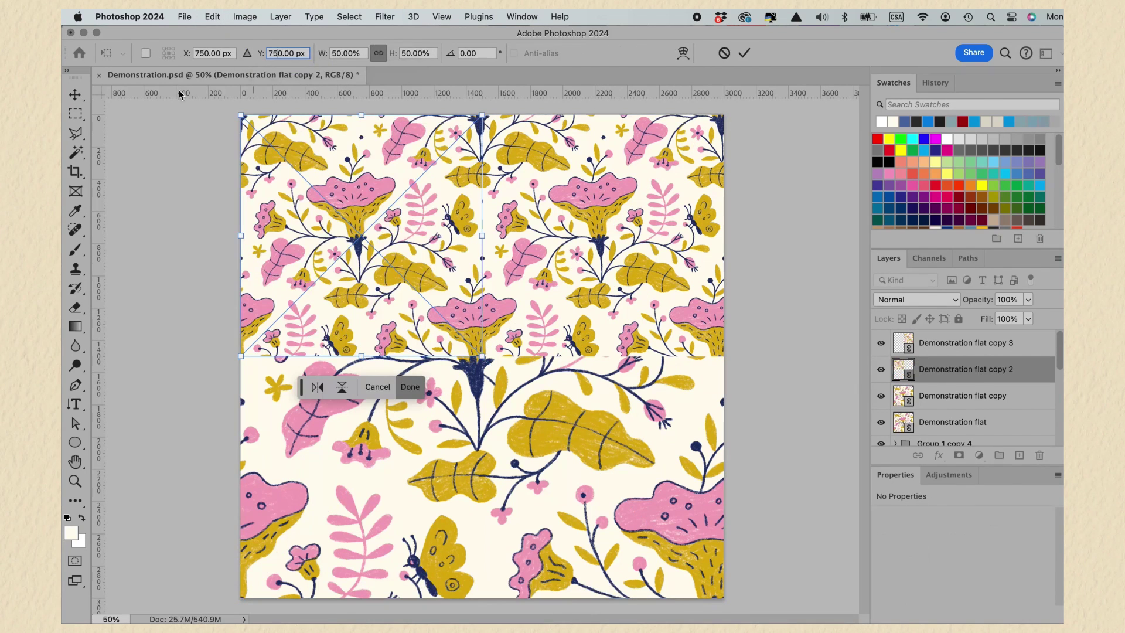
key("Return")
Transform the remaining two Demonstration flat tiles and move them into the lower half of the canvas
key("alt+bracketleft")
key("super+t")
left_click_drag(442, 369, 564, 491)
key("Return")
key("alt+bracketleft")
key("super+t")
left_click_drag(316, 344, 317, 467)
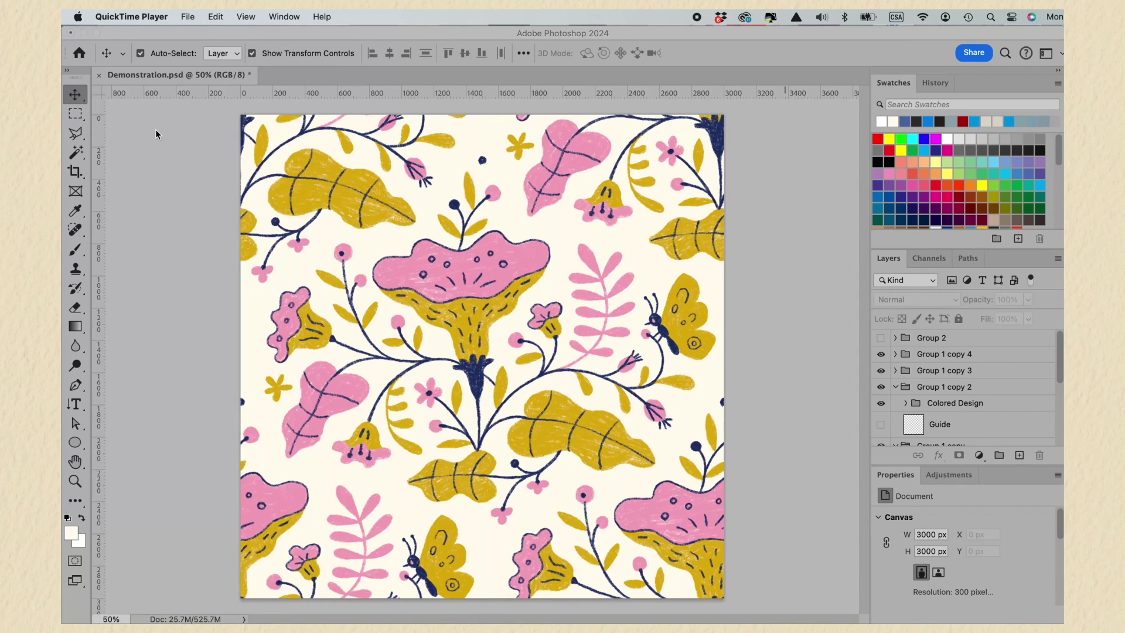
Turn on Pattern Preview and check how the tile repeats beyond the canvas
left_click(147, 133)
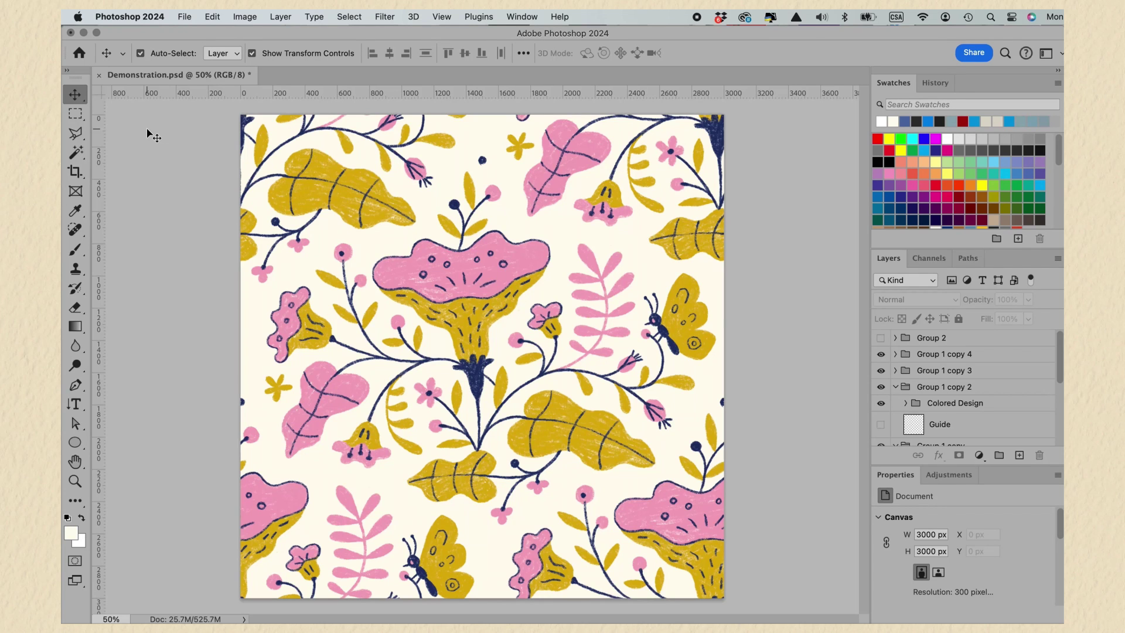
key("super+minus")
left_click(442, 16)
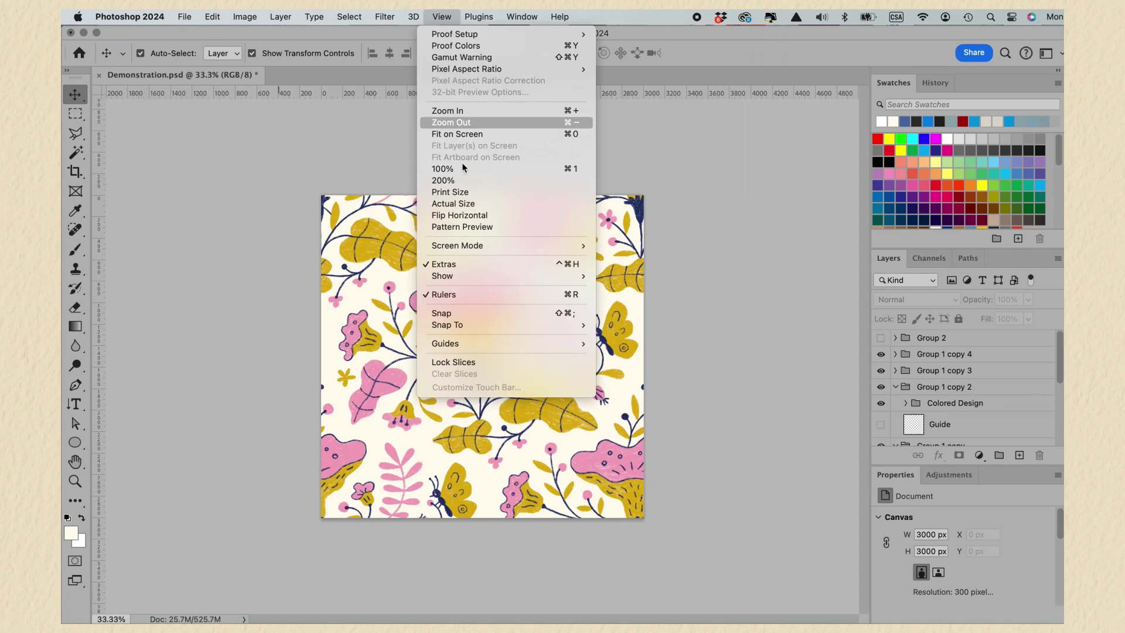
left_click(461, 230)
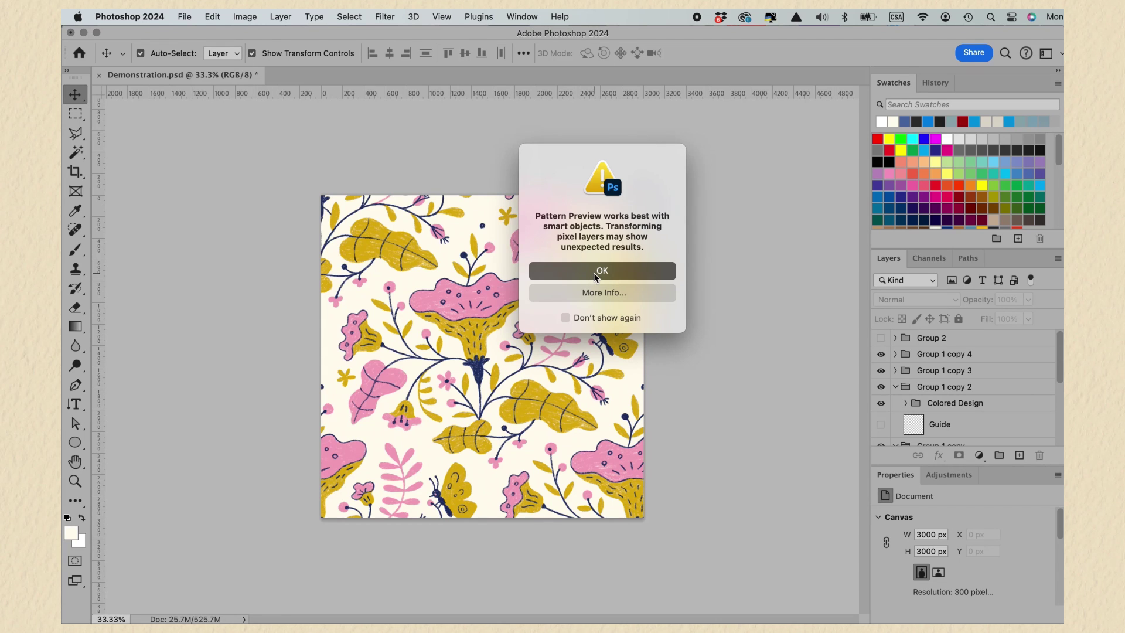
left_click(596, 275)
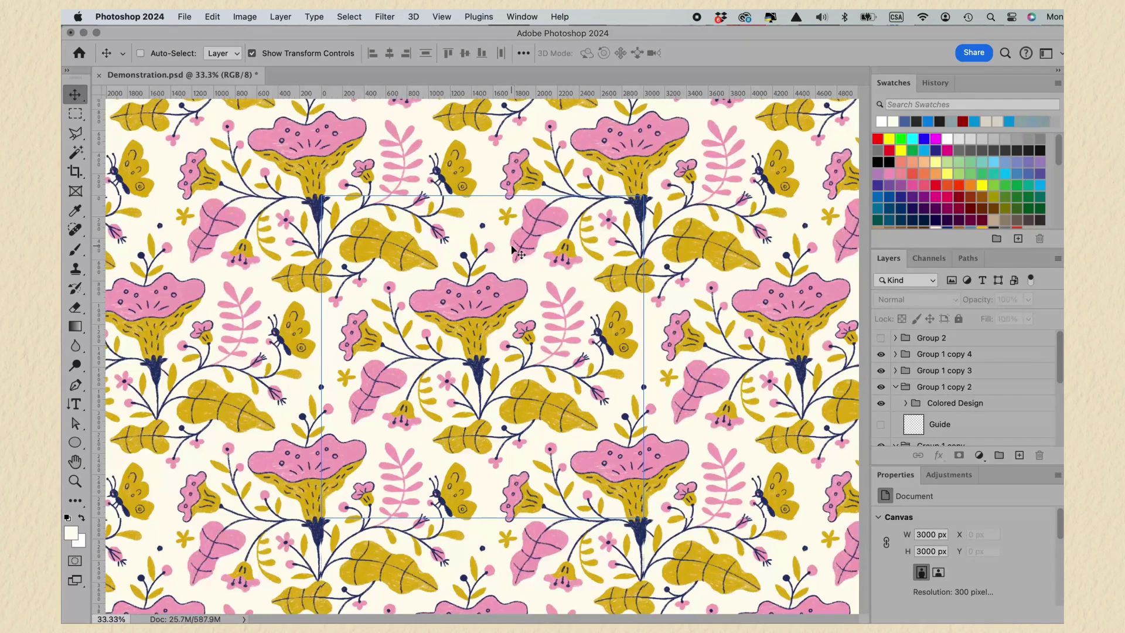
key("super+minus")
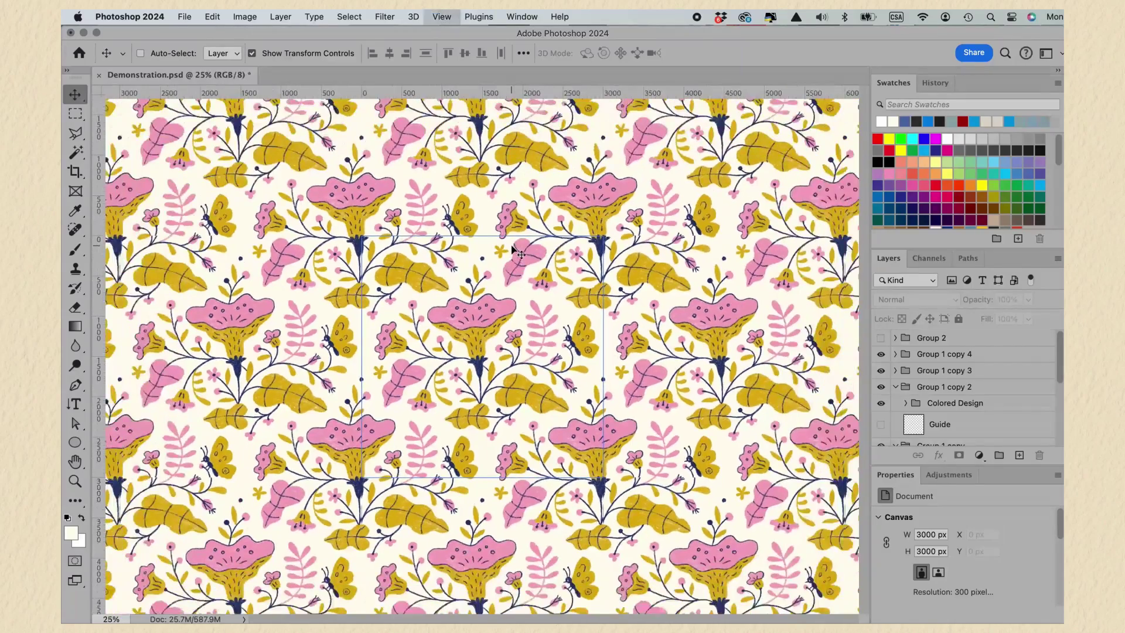
key("super+minus")
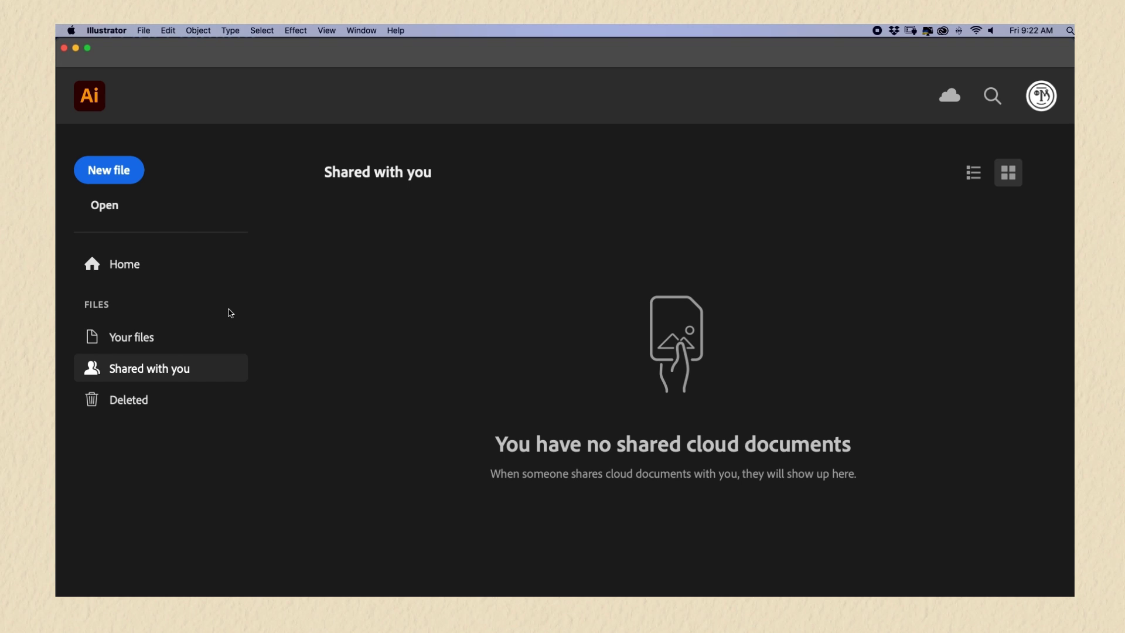
Switch to Illustrator, show the Brushes panel and enlarge it
left_click(363, 32)
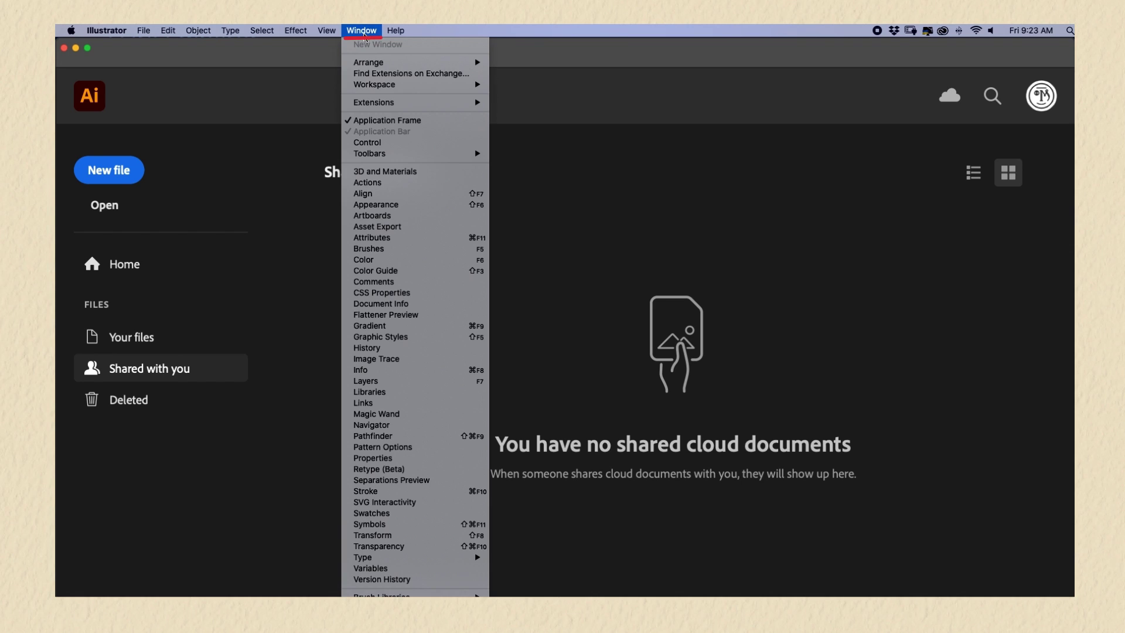
left_click(369, 251)
left_click_drag(633, 252, 657, 322)
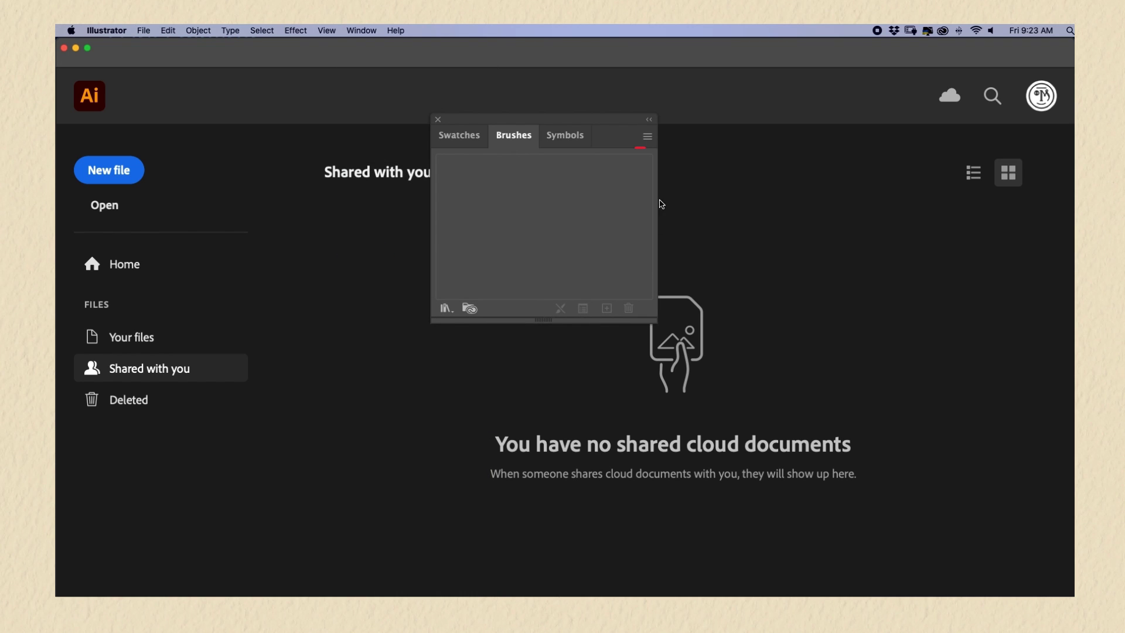
Load Pattern-Builder-Kit-Brushes.ai from the kit's Adobe Illustrator Brushes and symbols folder as a brush library, enlarge its panel to view it, and close it
left_click(648, 137)
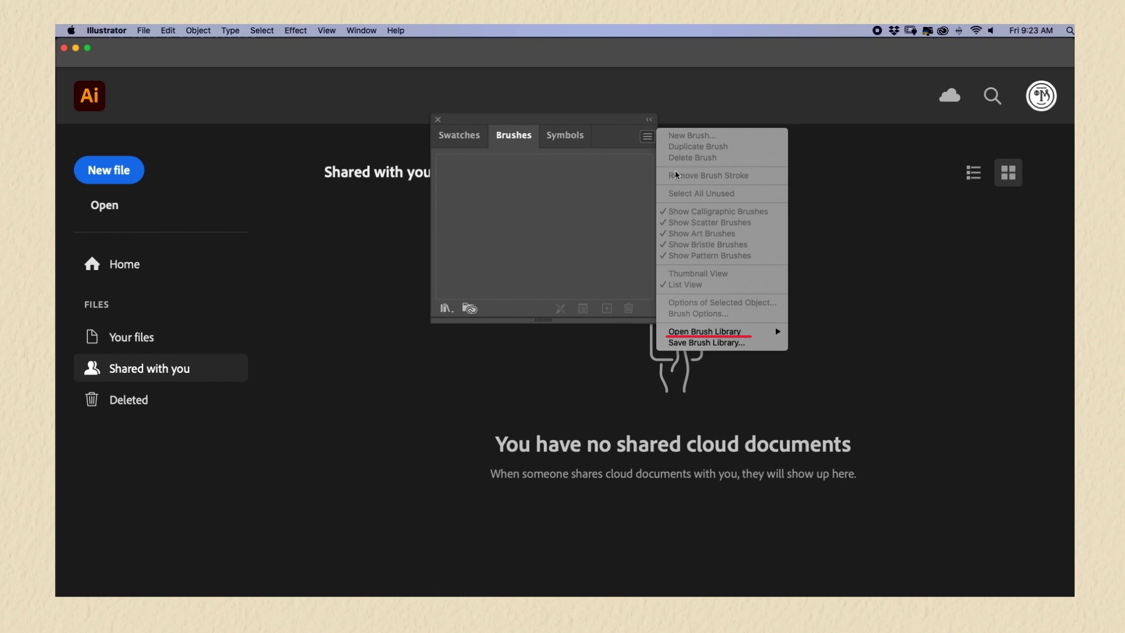
mouse_move(706, 333)
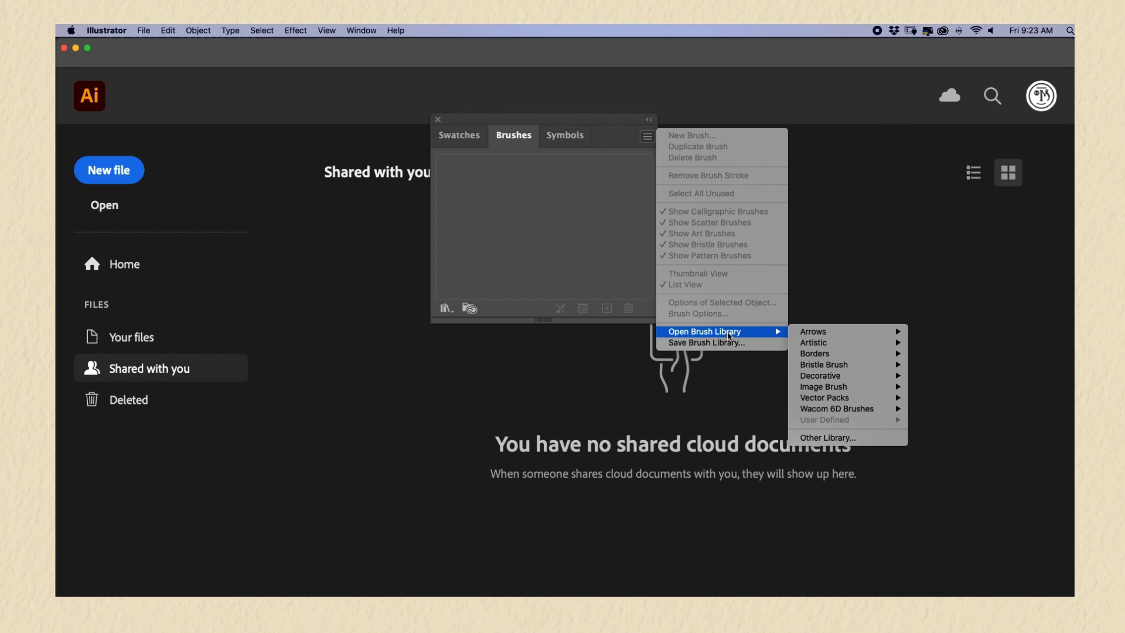
left_click(821, 439)
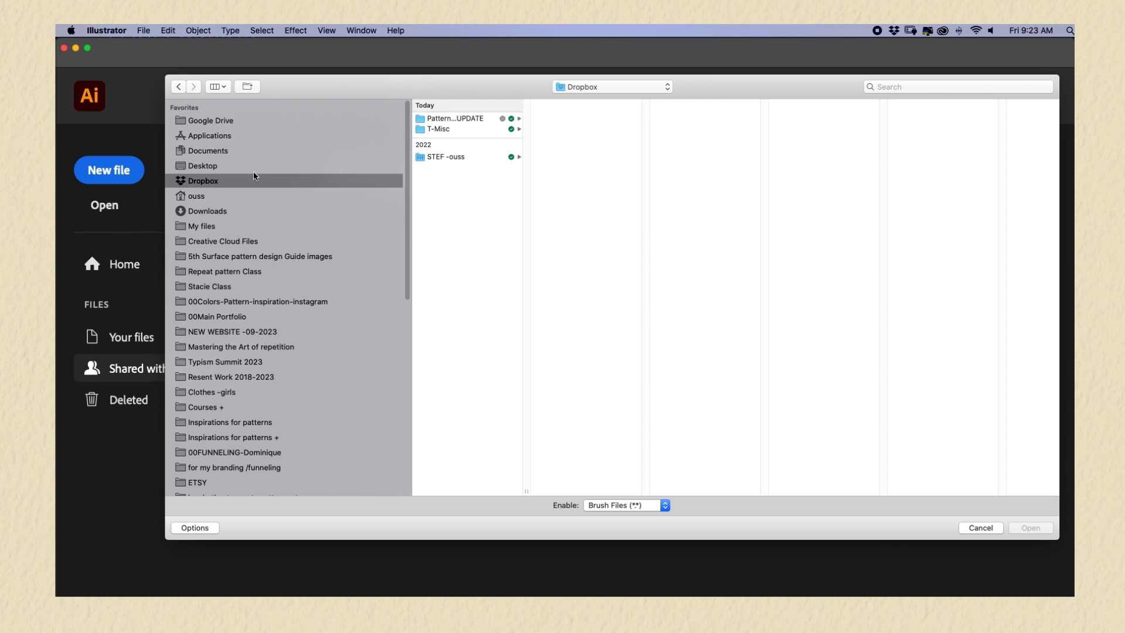
double_click(527, 491)
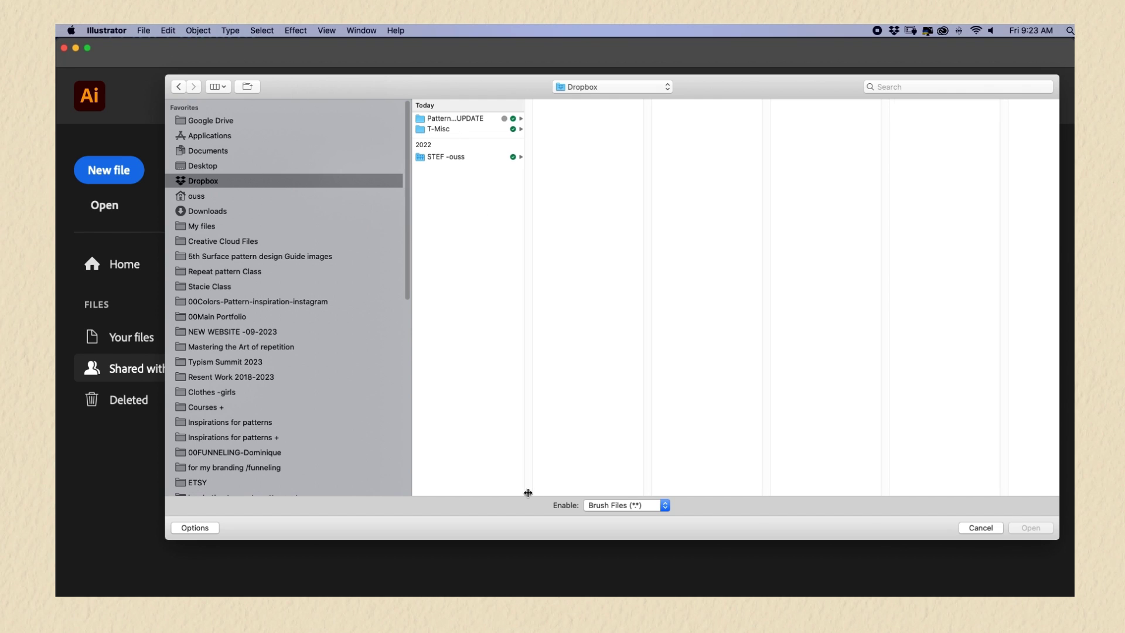
left_click(463, 118)
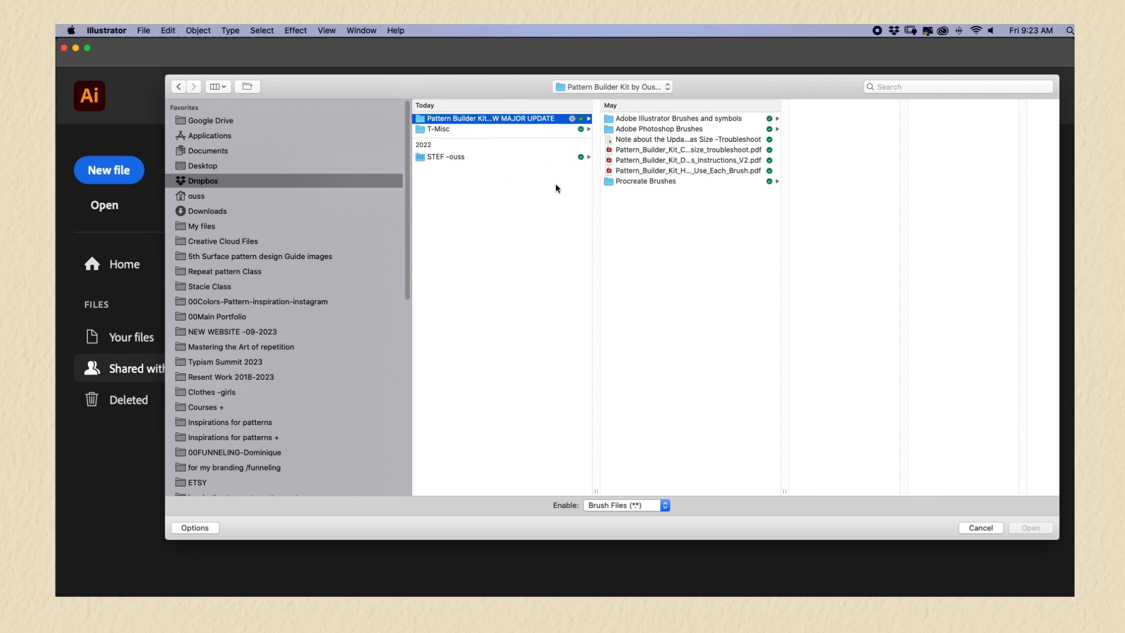
left_click(645, 117)
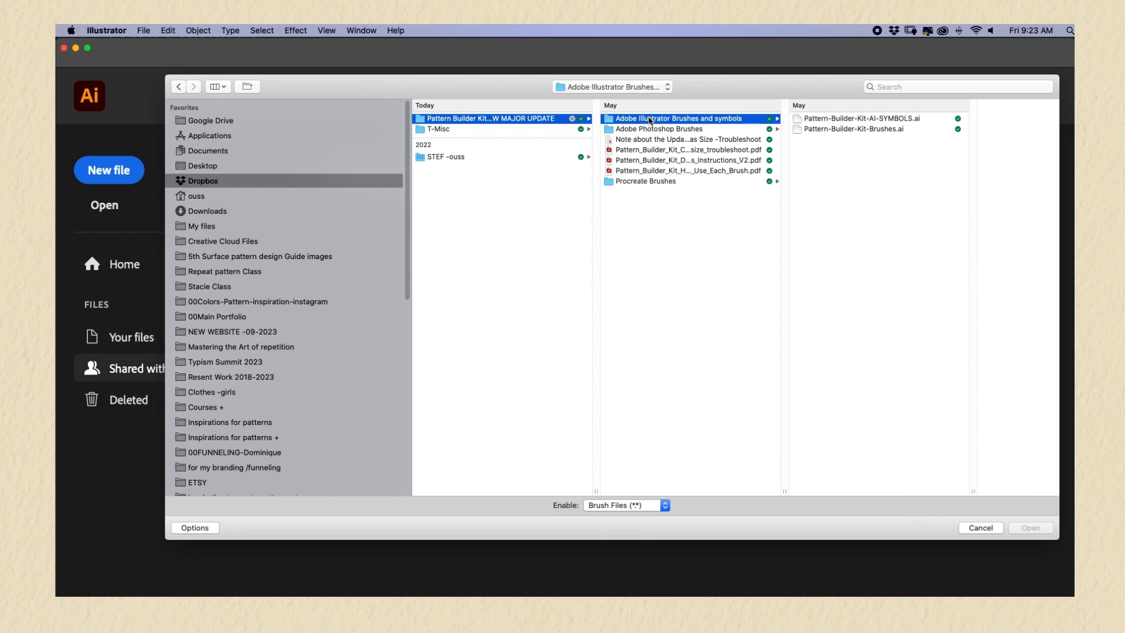
left_click(859, 130)
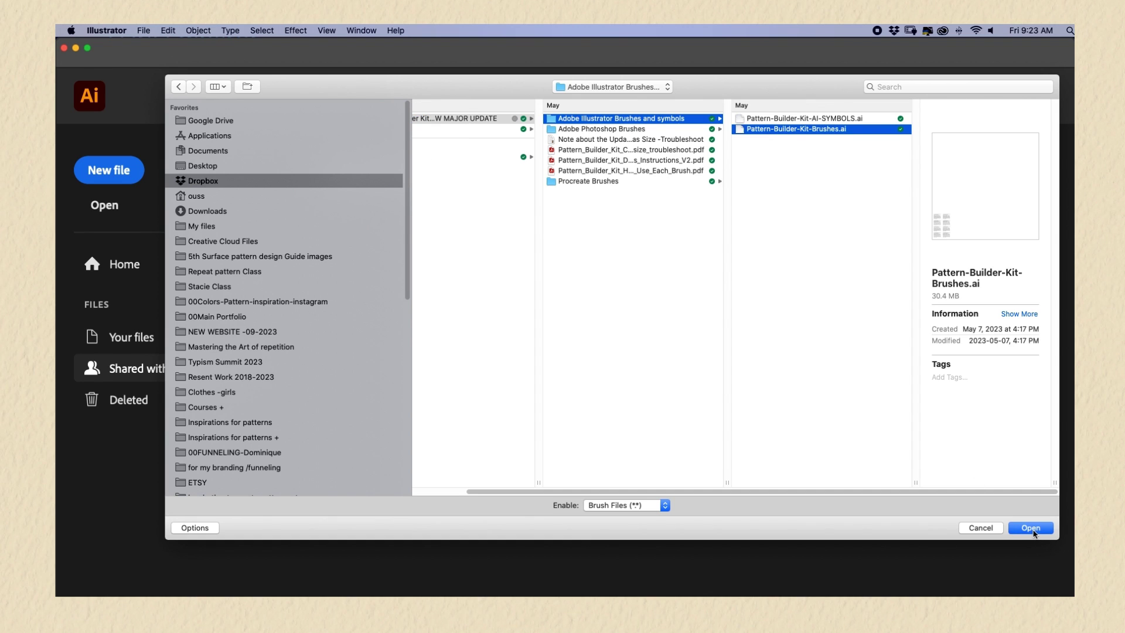
left_click(1033, 530)
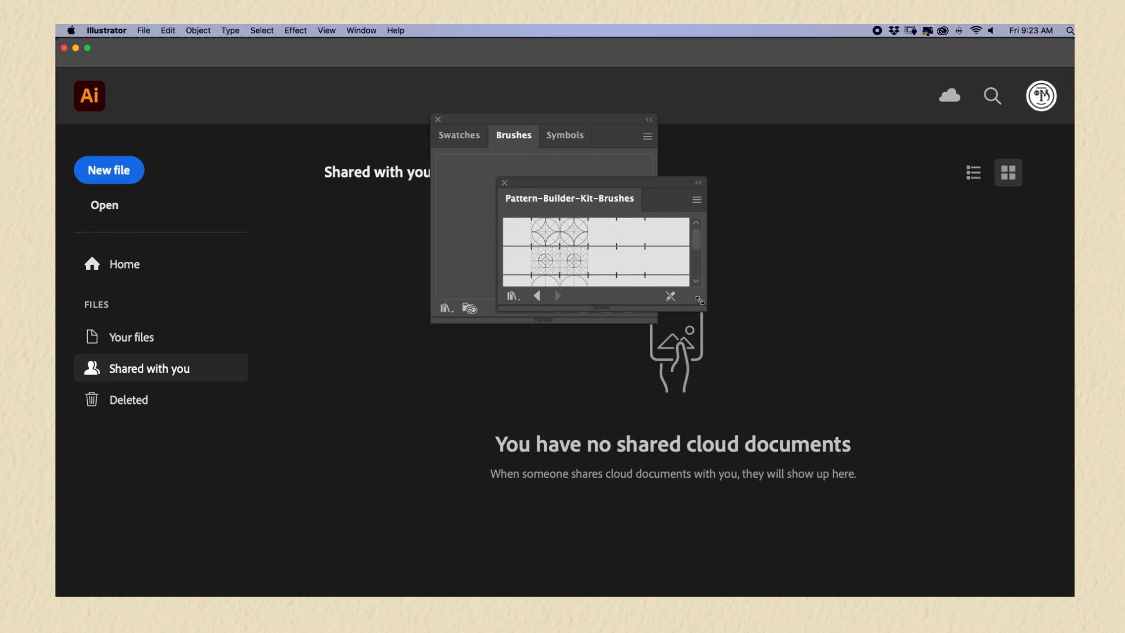
left_click_drag(705, 307, 770, 442)
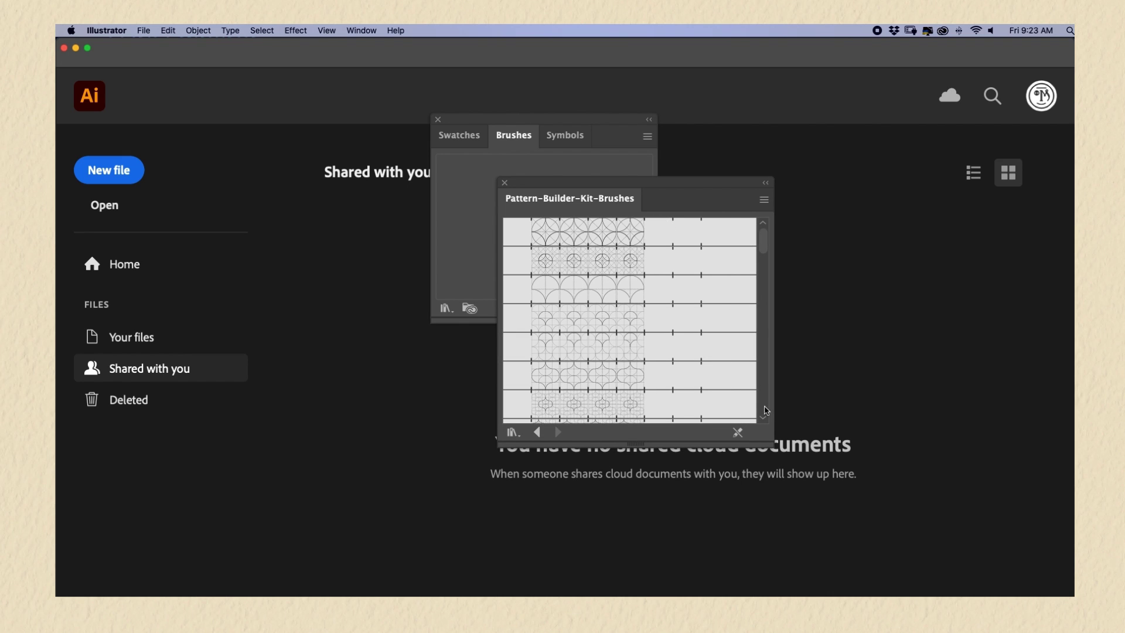
left_click(505, 184)
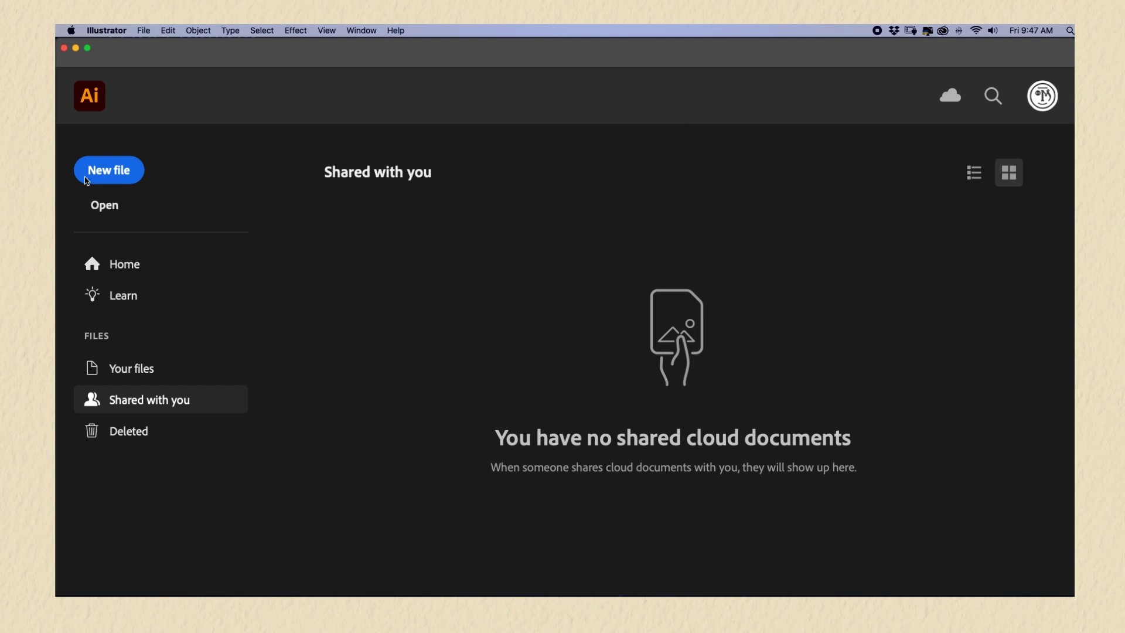
Create a 3000 x 3000 px document in CMYK Color with High (300 ppi) raster effects
left_click(114, 174)
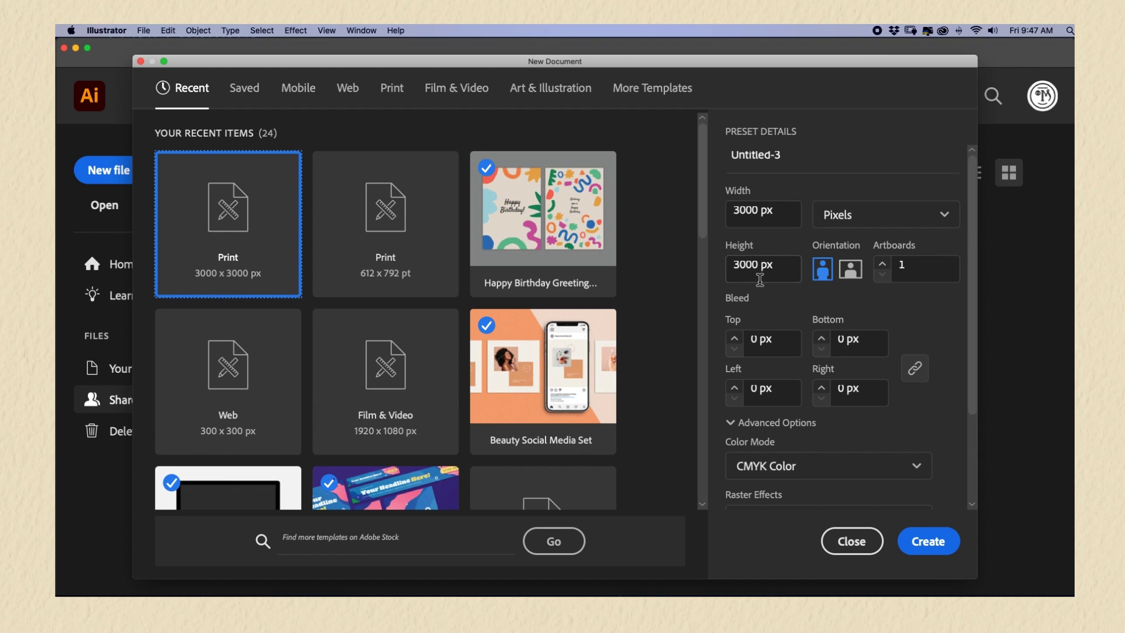
scroll(977, 407, "down", 3)
scroll(977, 407, "down", 2)
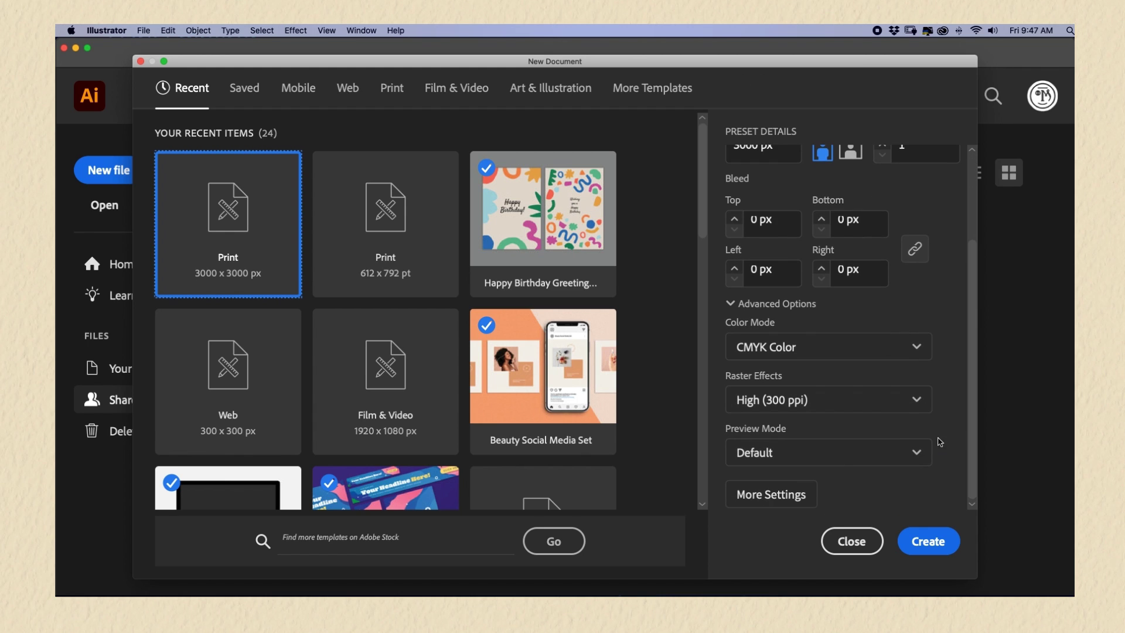
left_click(930, 545)
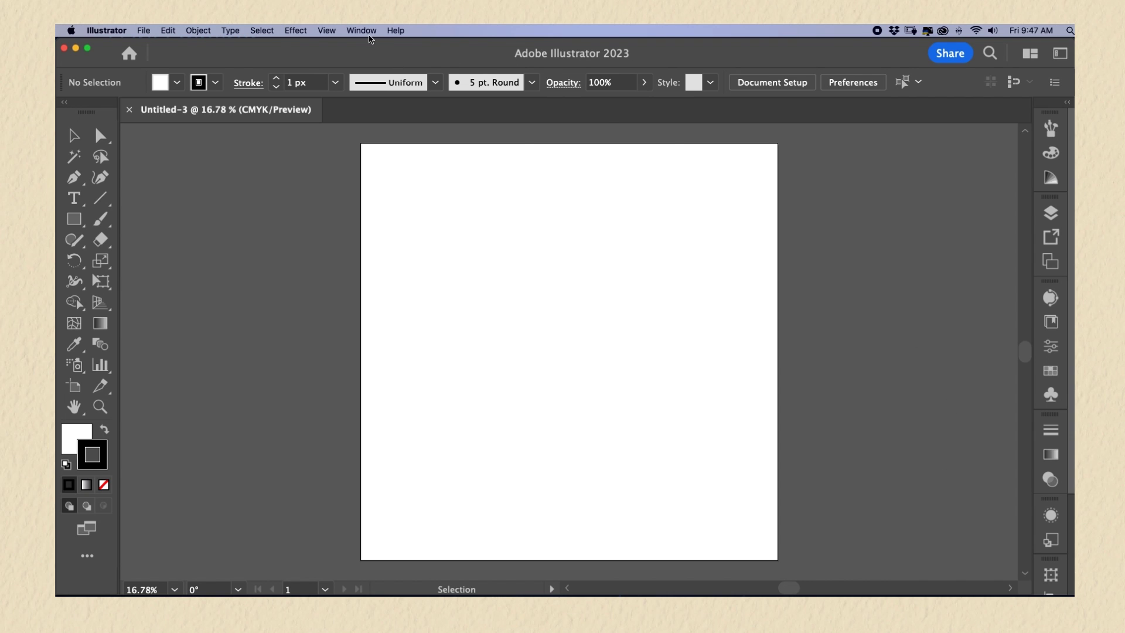
Open the Pattern-Builder-Kit-Brushes library from the Brushes panel, and move and narrow its panel so it clears most of the artboard
left_click(365, 32)
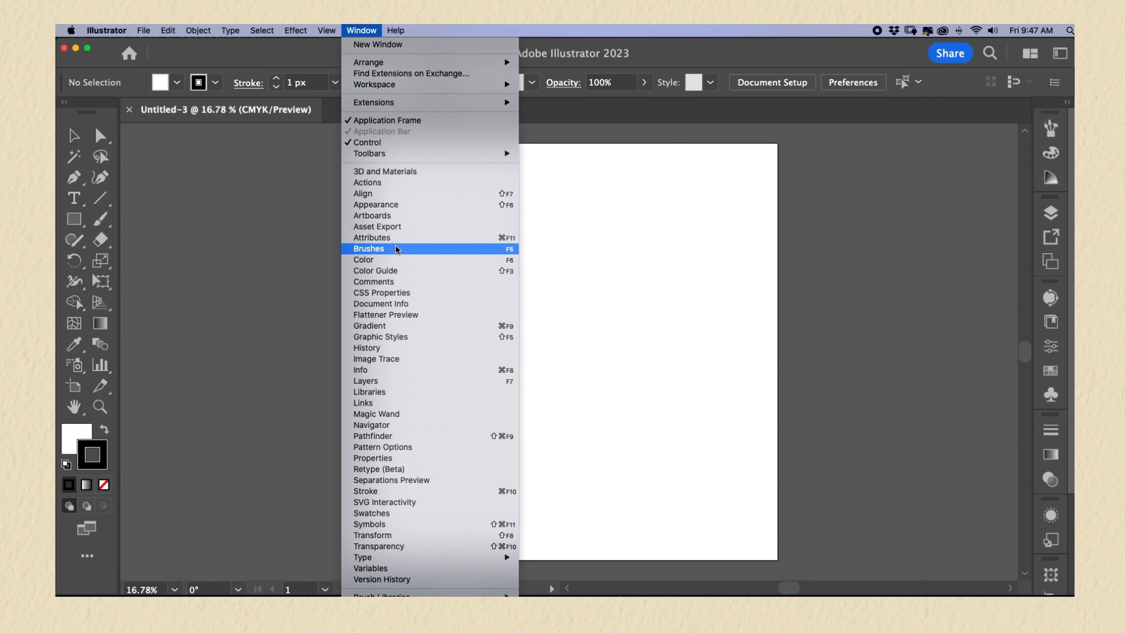
left_click(397, 249)
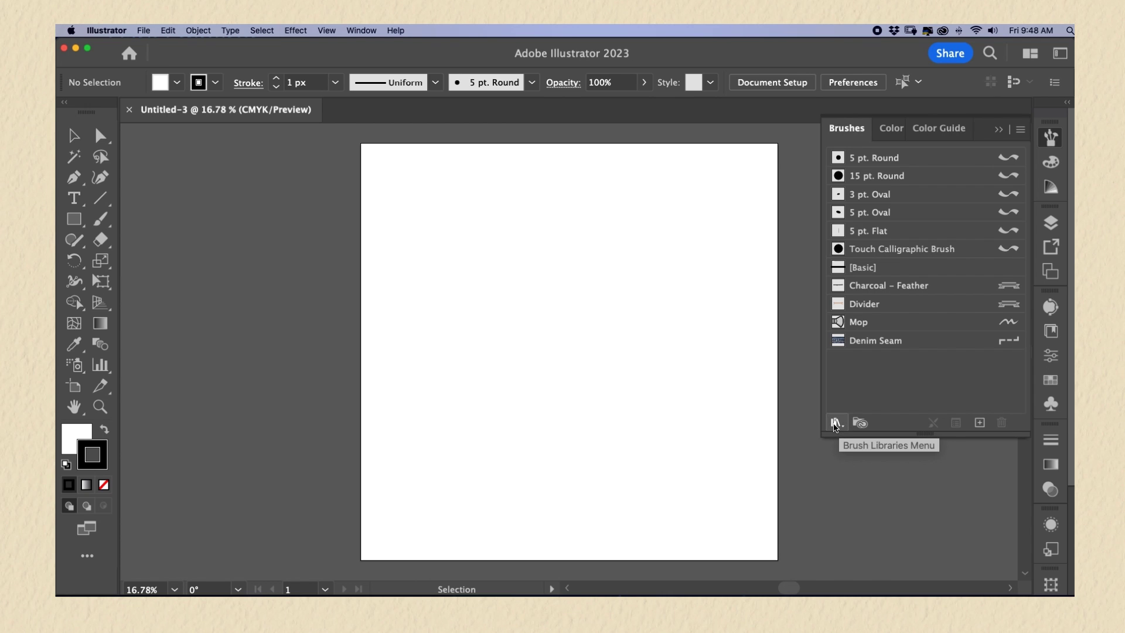
left_click(835, 423)
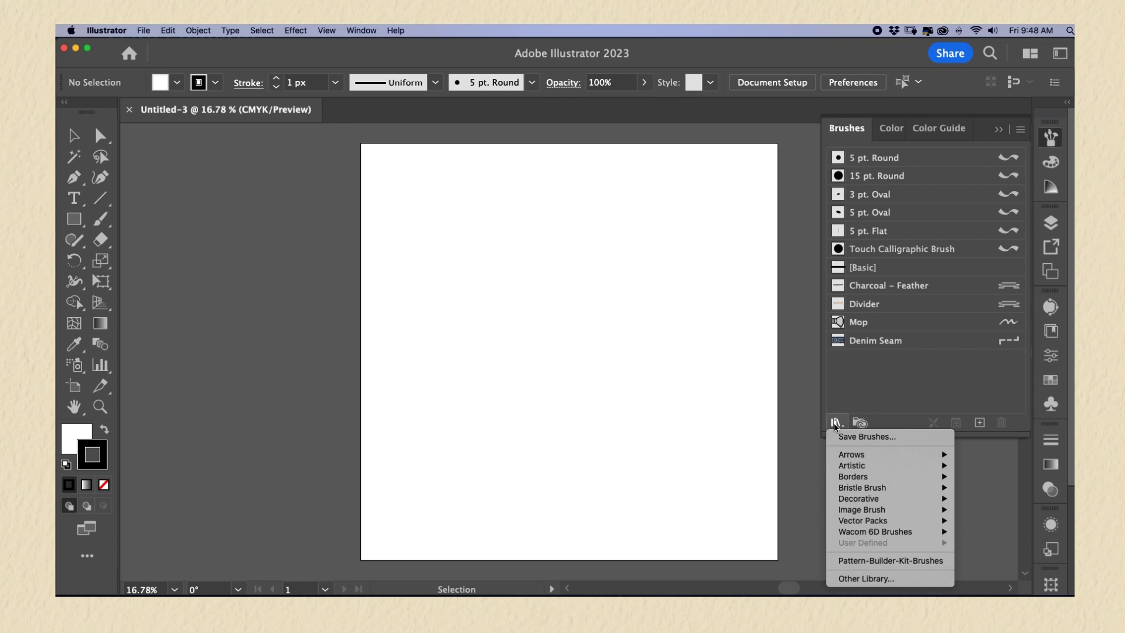
left_click(890, 560)
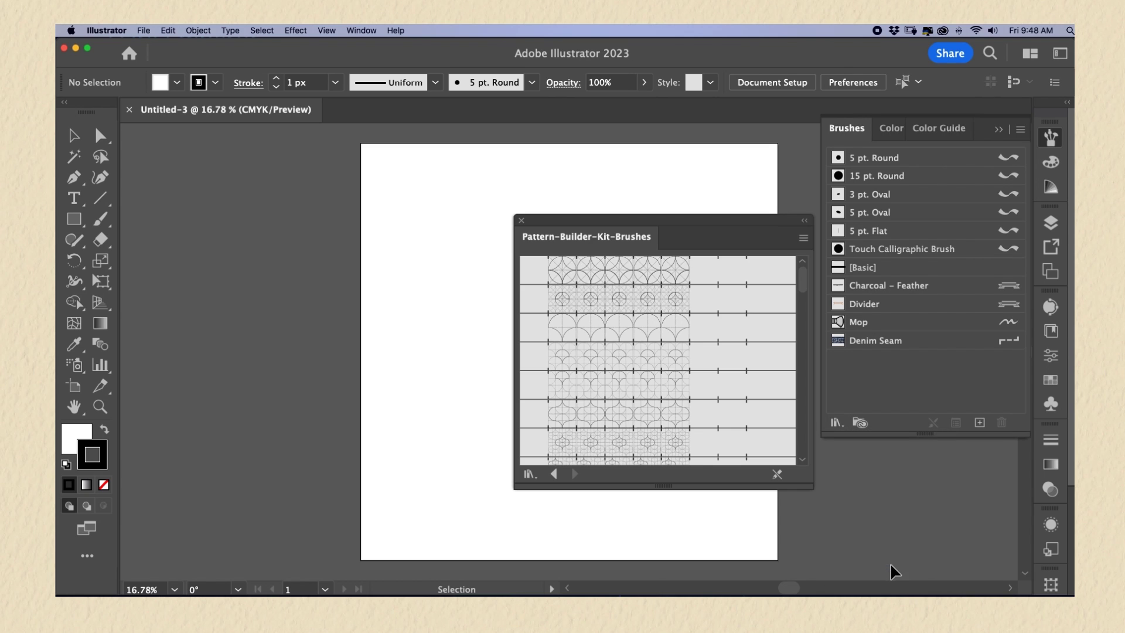
left_click_drag(714, 223, 967, 290)
left_click_drag(1063, 551, 1012, 547)
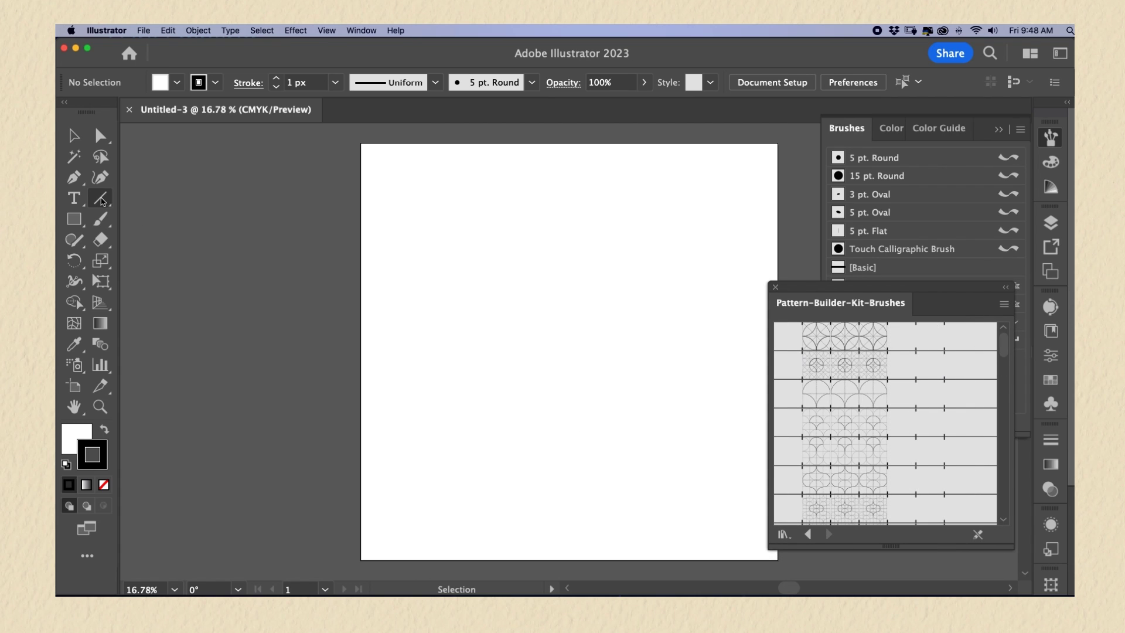
Draw a horizontal line with no fill across the artboard, extending slightly past both side edges
key("backslash")
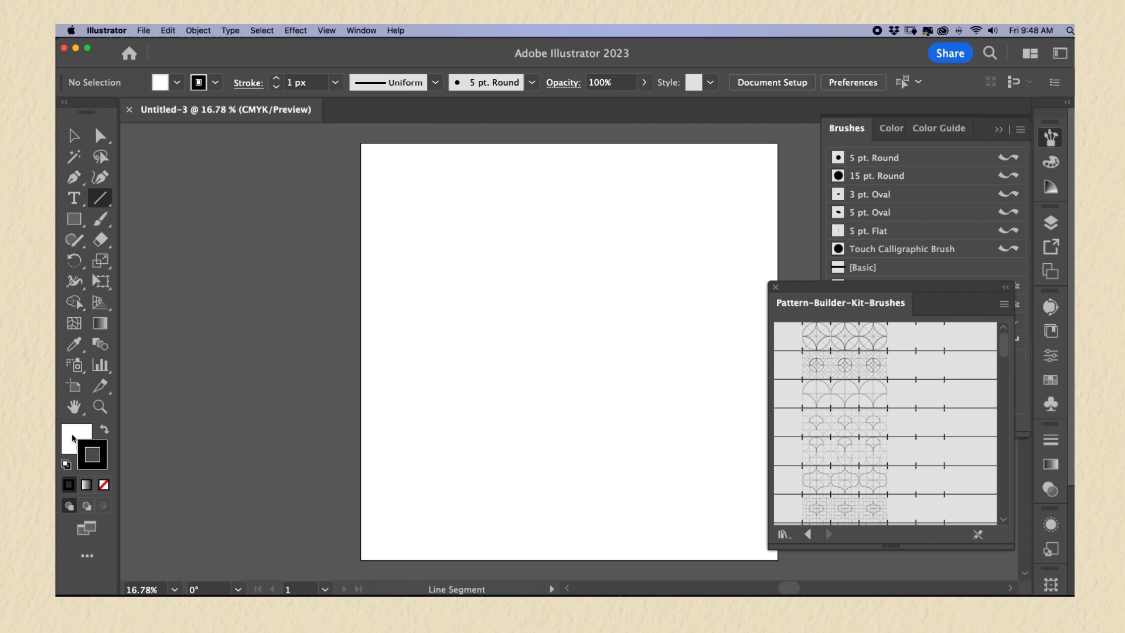
left_click(69, 443)
left_click(104, 484)
left_click_drag(342, 331, 785, 331)
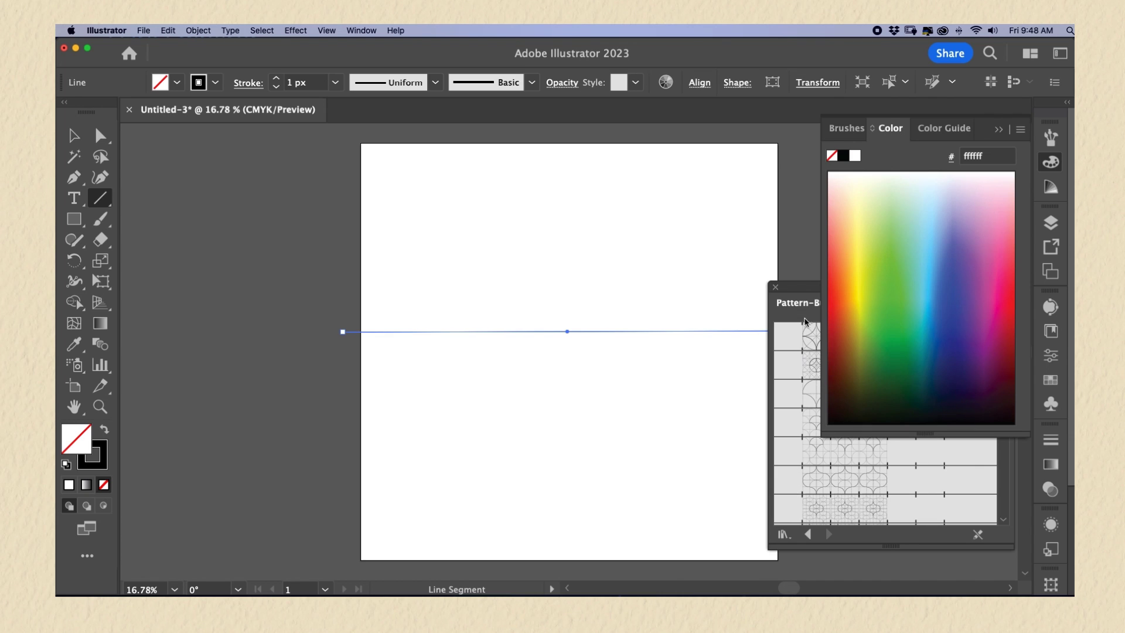
Apply the combined parachute grid brush to the line and pull its left endpoint outward to enlarge the grid
left_click(811, 485)
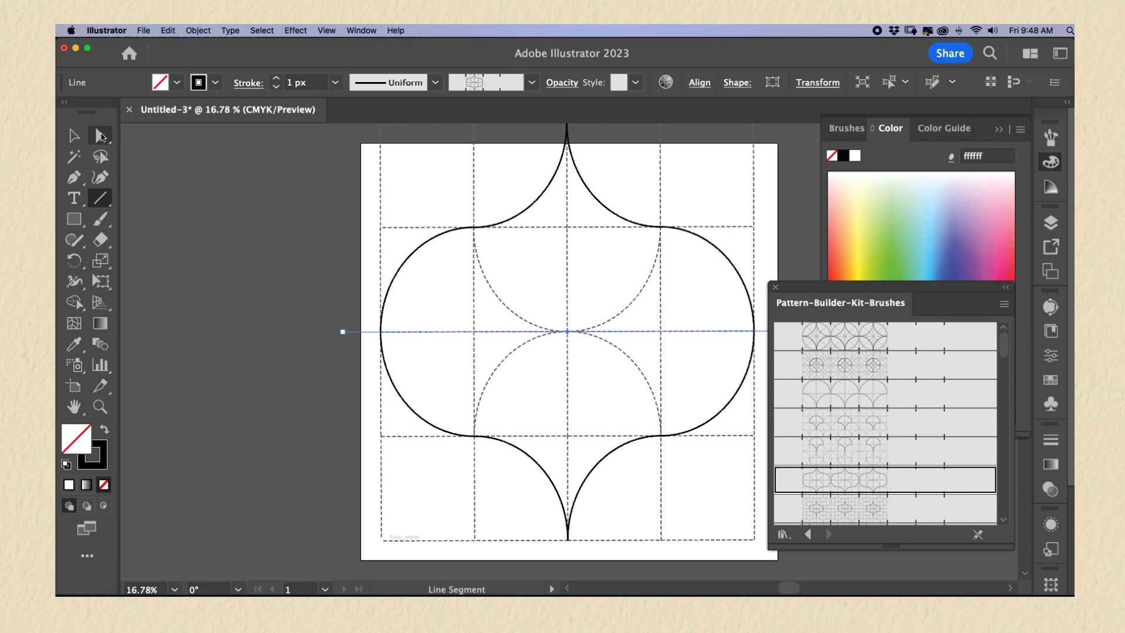
left_click(101, 136)
mouse_move(328, 320)
left_mouse_down()
mouse_move(370, 354)
mouse_move(318, 328)
mouse_move(303, 334)
mouse_move(317, 328)
left_mouse_up()
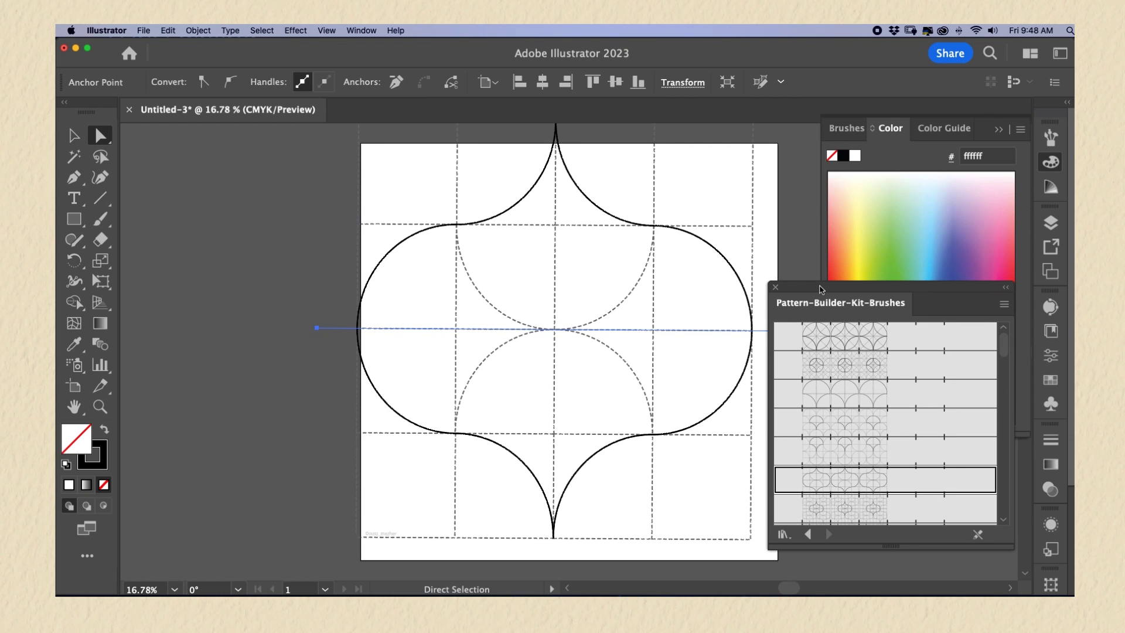
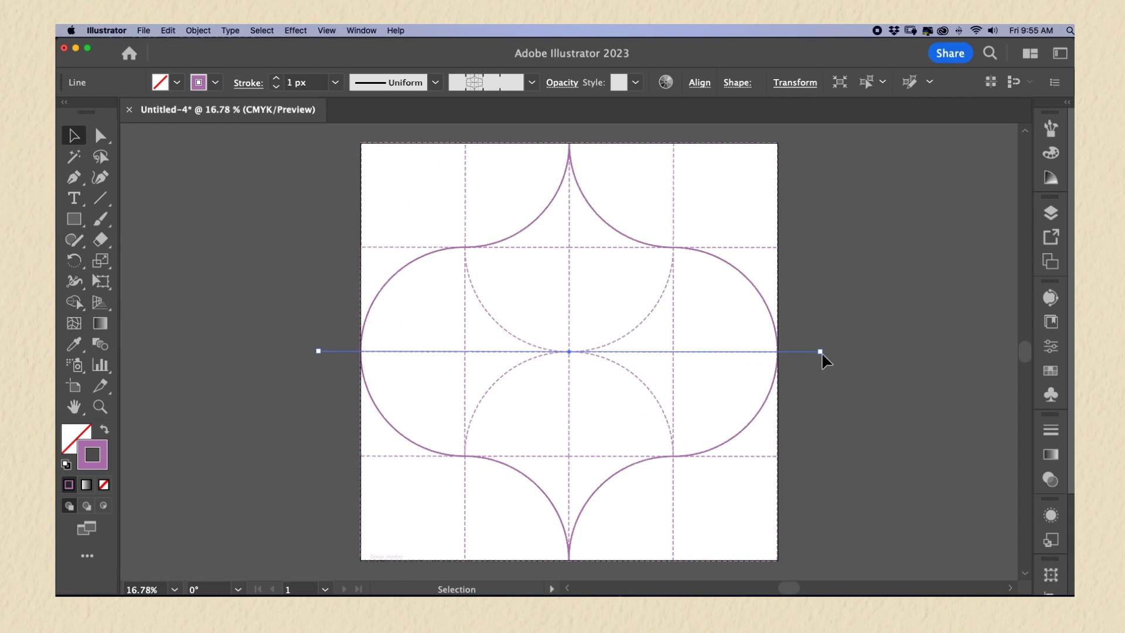
Pull the brushed line's right endpoint further outward to stretch the grid, and close the document
left_click(100, 136)
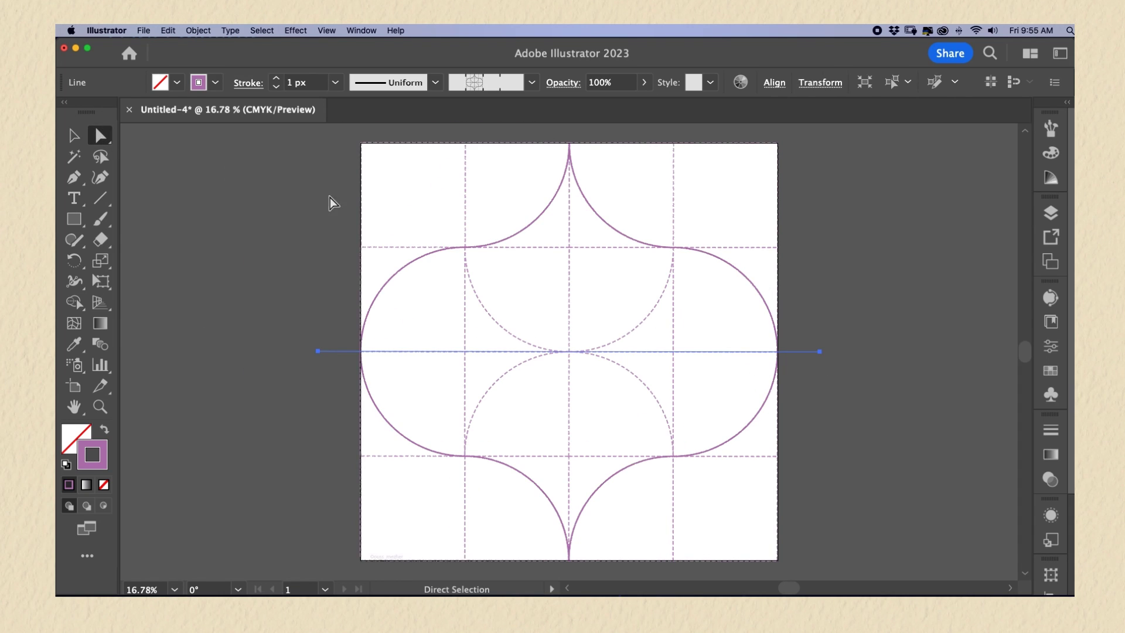
mouse_move(819, 351)
left_mouse_down()
mouse_move(885, 351)
mouse_move(919, 366)
mouse_move(833, 355)
left_mouse_up()
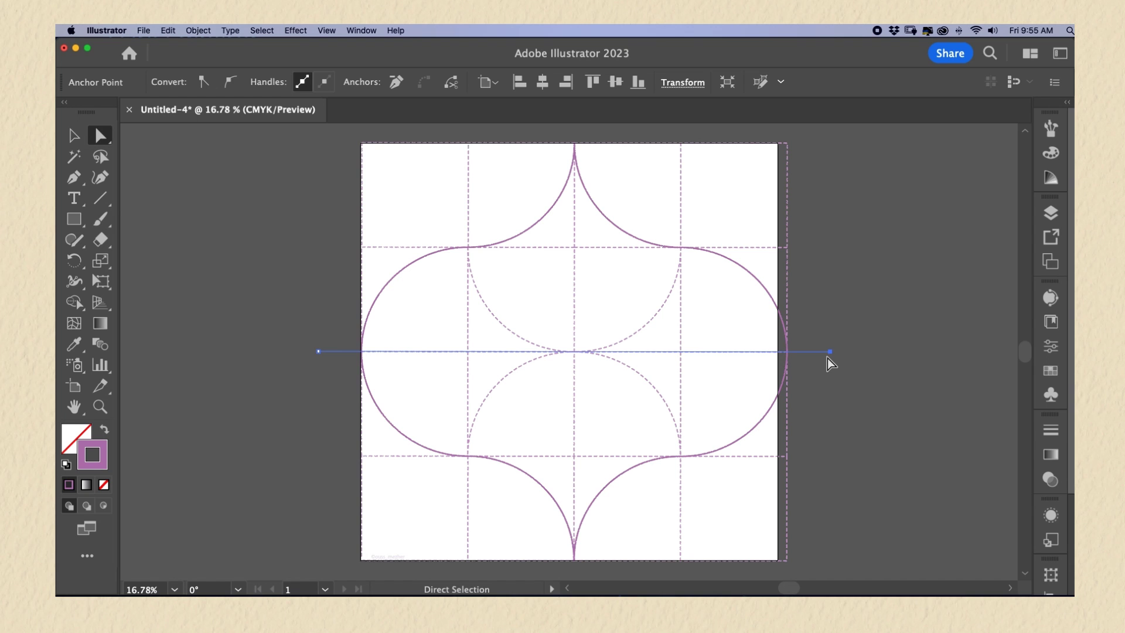
left_click(130, 110)
left_click(568, 358)
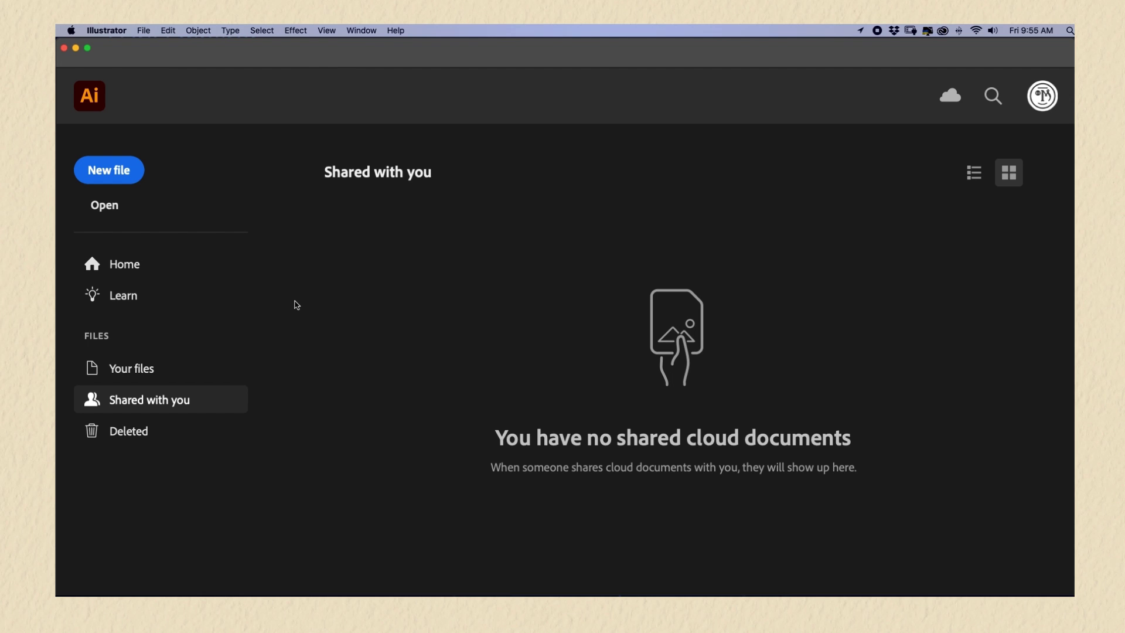
Show the Symbols panel and enlarge it slightly
left_click(361, 32)
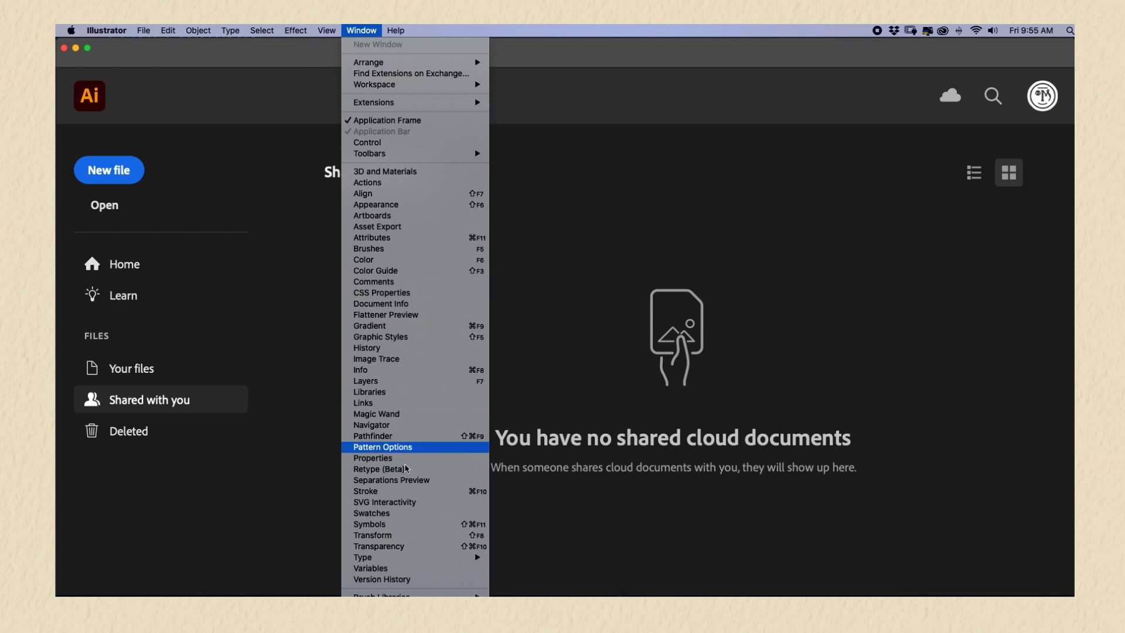
left_click(401, 524)
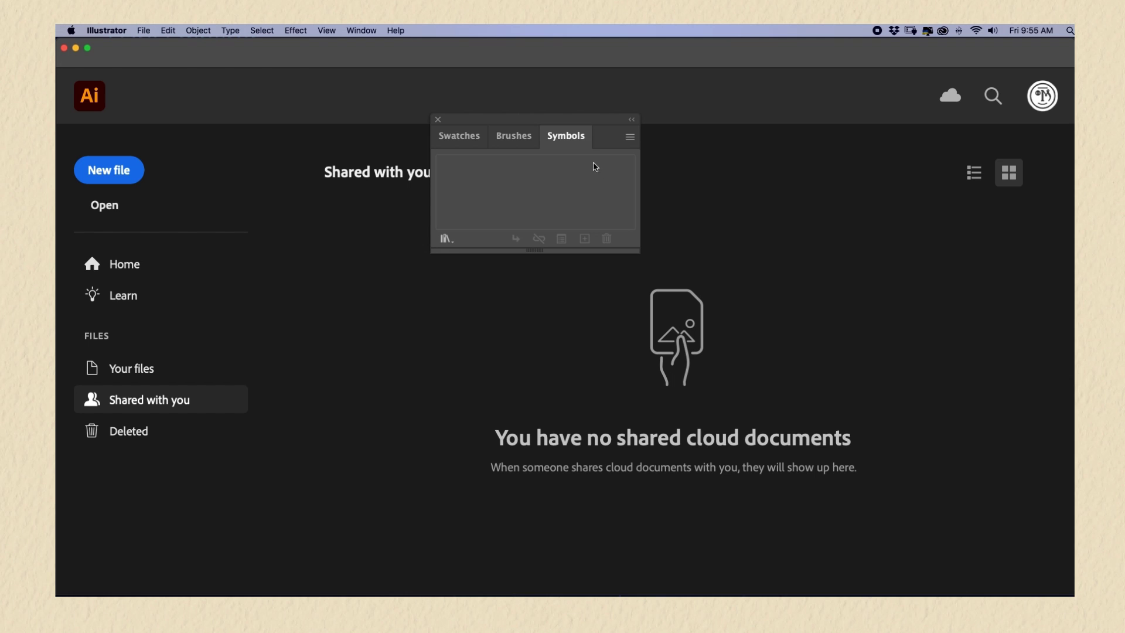
left_click_drag(638, 252, 643, 264)
Load Pattern-Builder-Kit-AI-SYMBOLS.ai from the kit's Adobe Illustrator Brushes and symbols folder in Dropbox as a symbol library
left_click(635, 136)
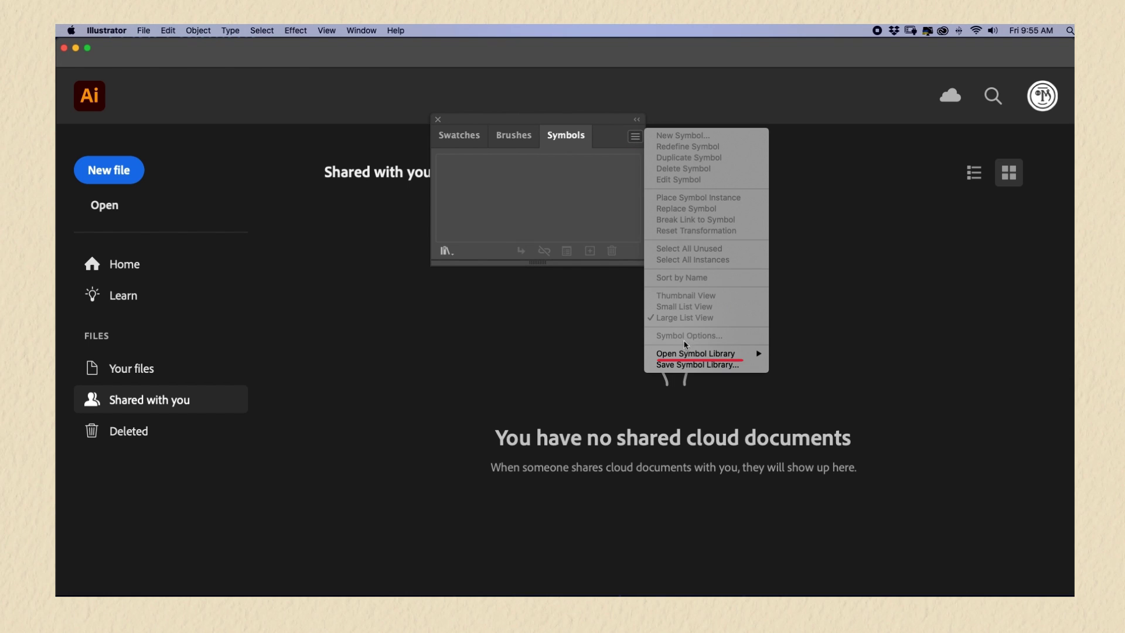
mouse_move(688, 360)
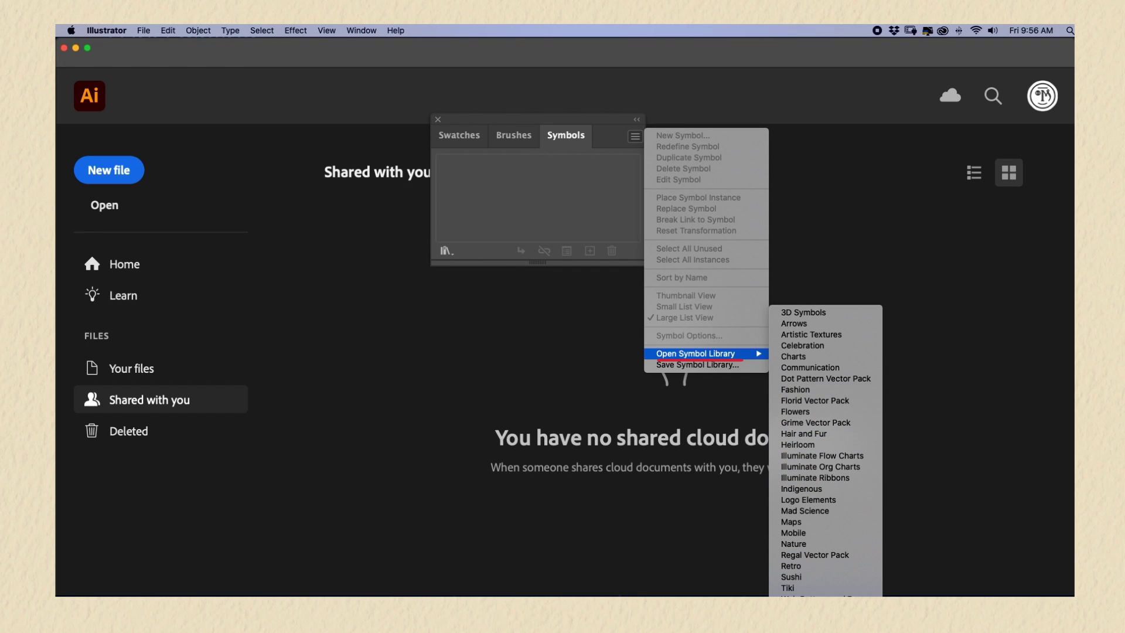
key("Return")
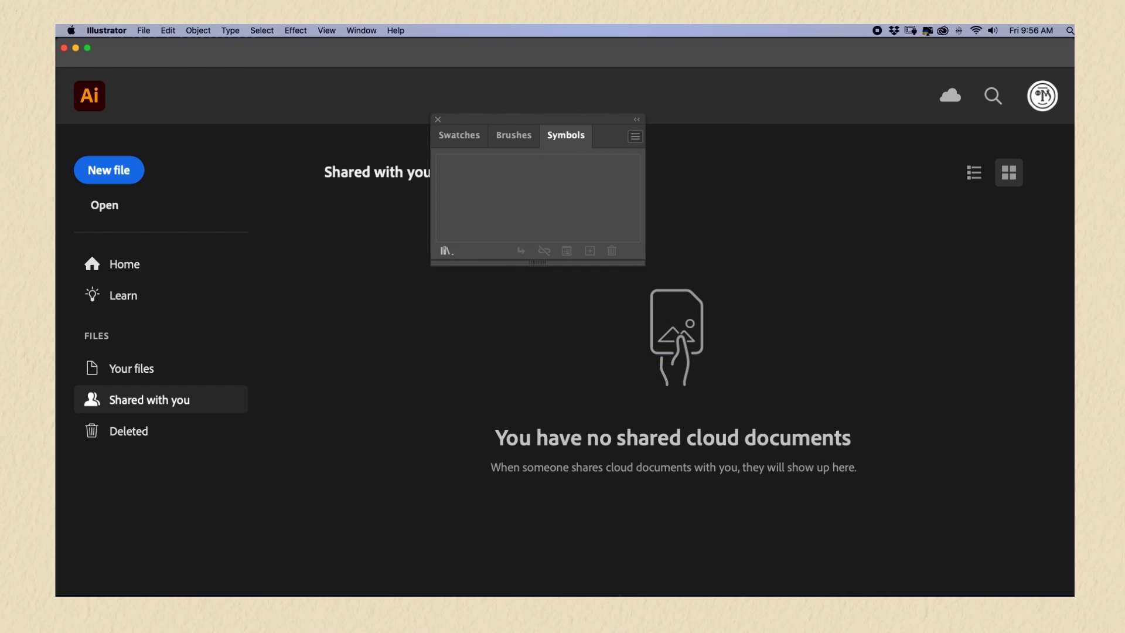
left_click(232, 181)
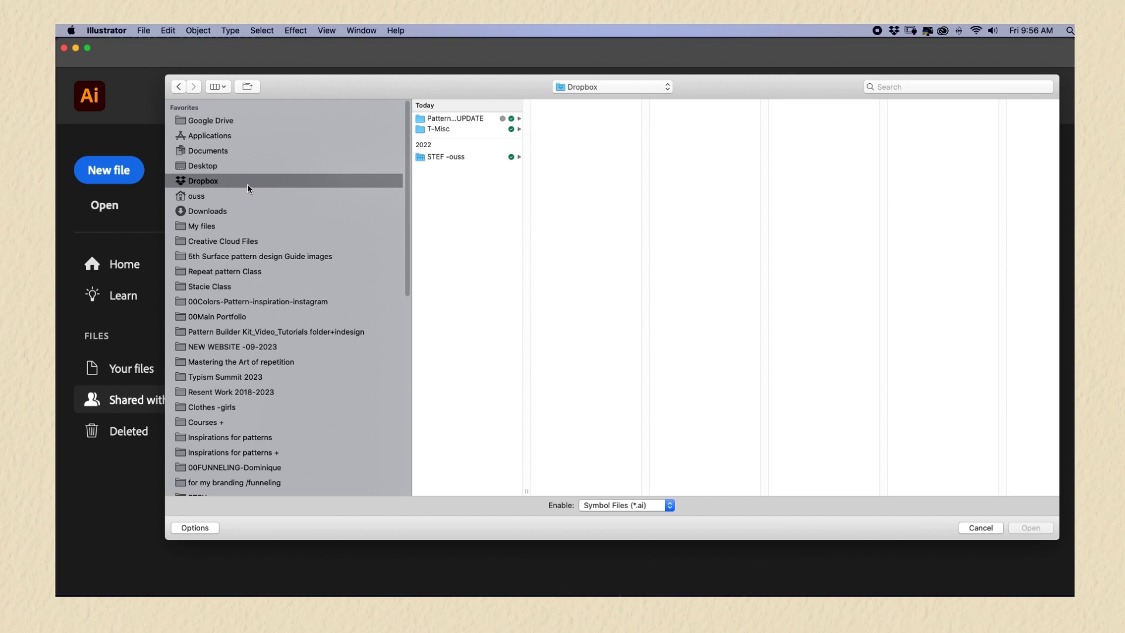
left_click(423, 121)
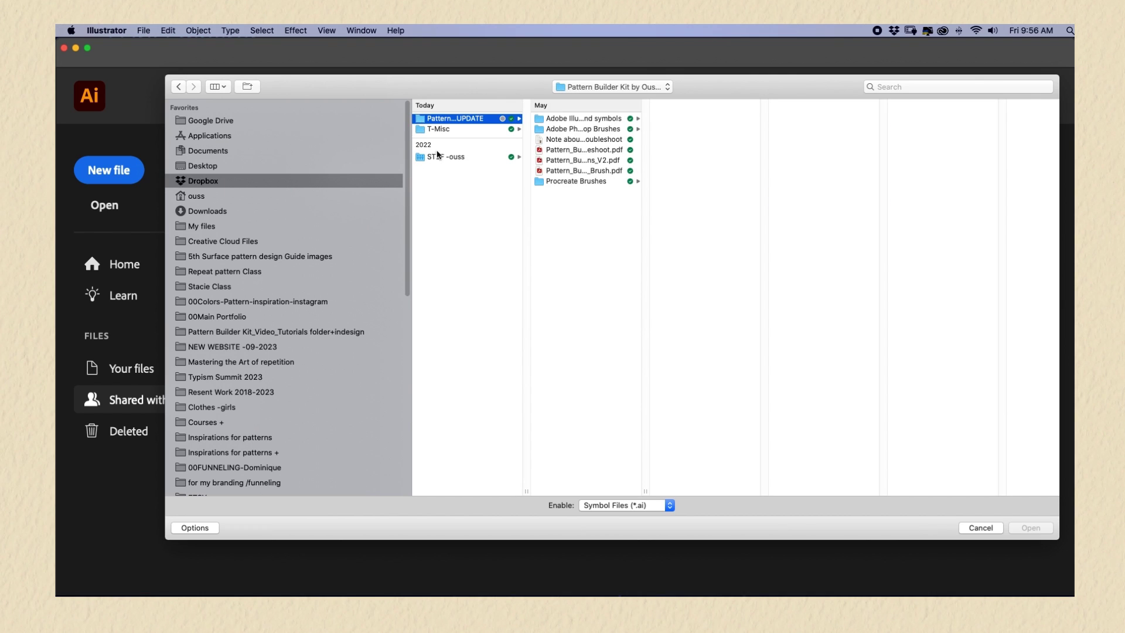
left_click_drag(526, 491, 585, 489)
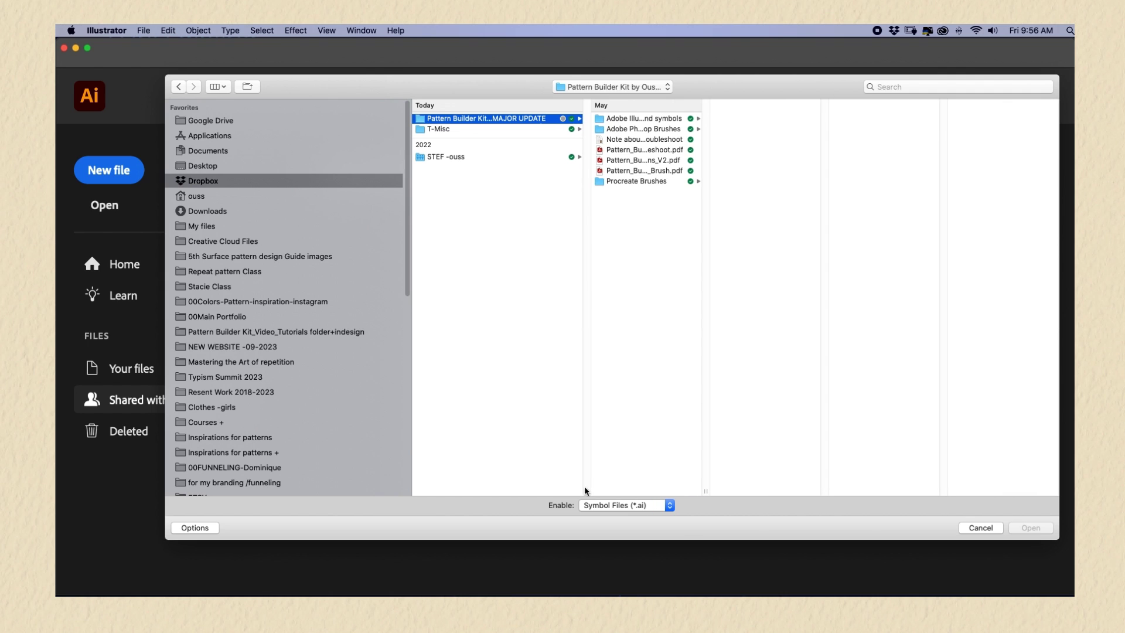
left_click(649, 121)
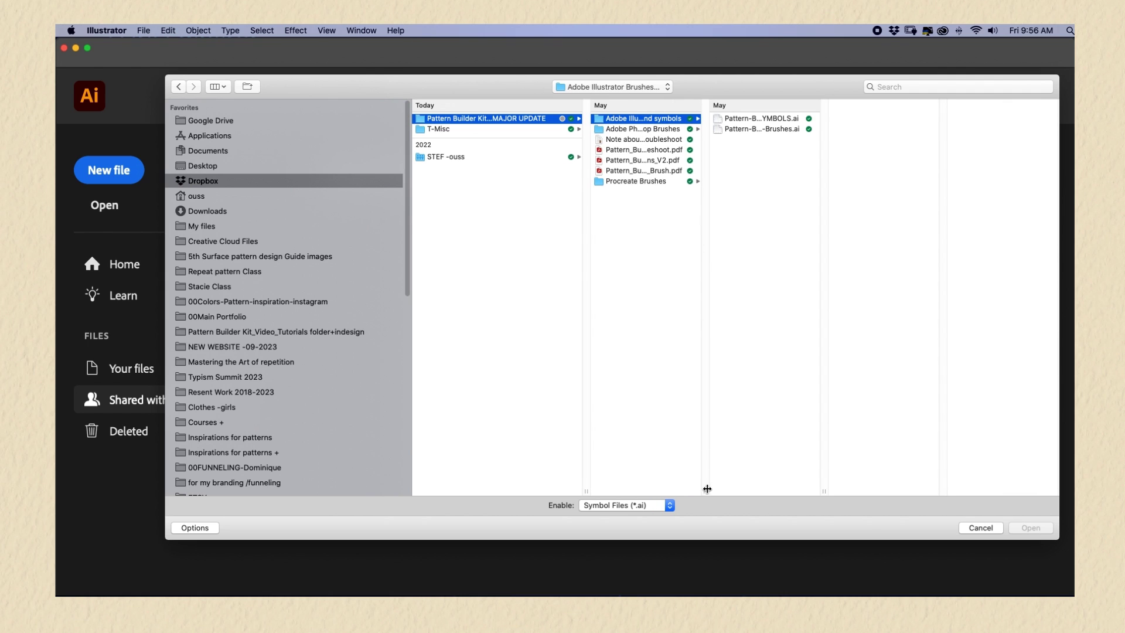
left_click_drag(705, 493, 760, 489)
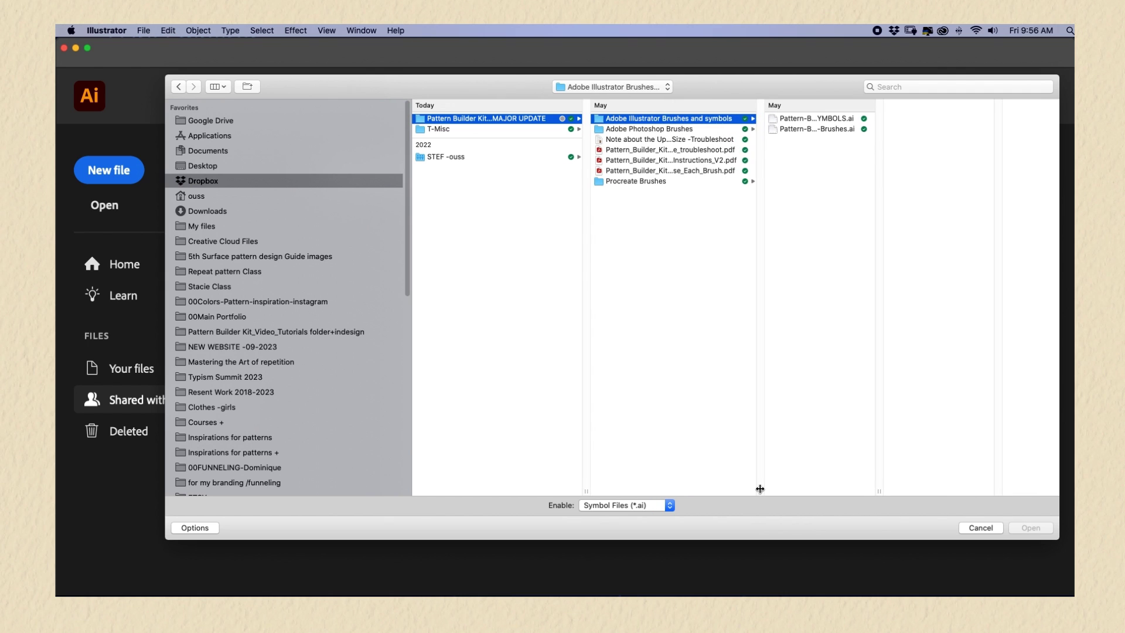
left_click_drag(880, 492, 917, 479)
left_click(802, 119)
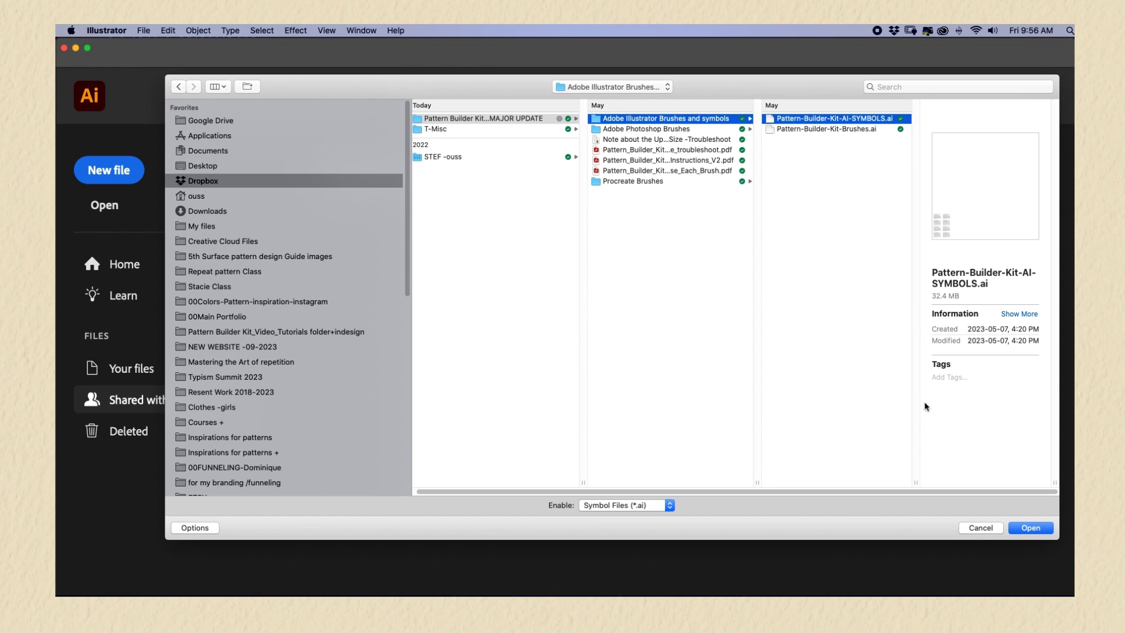
left_click(1030, 528)
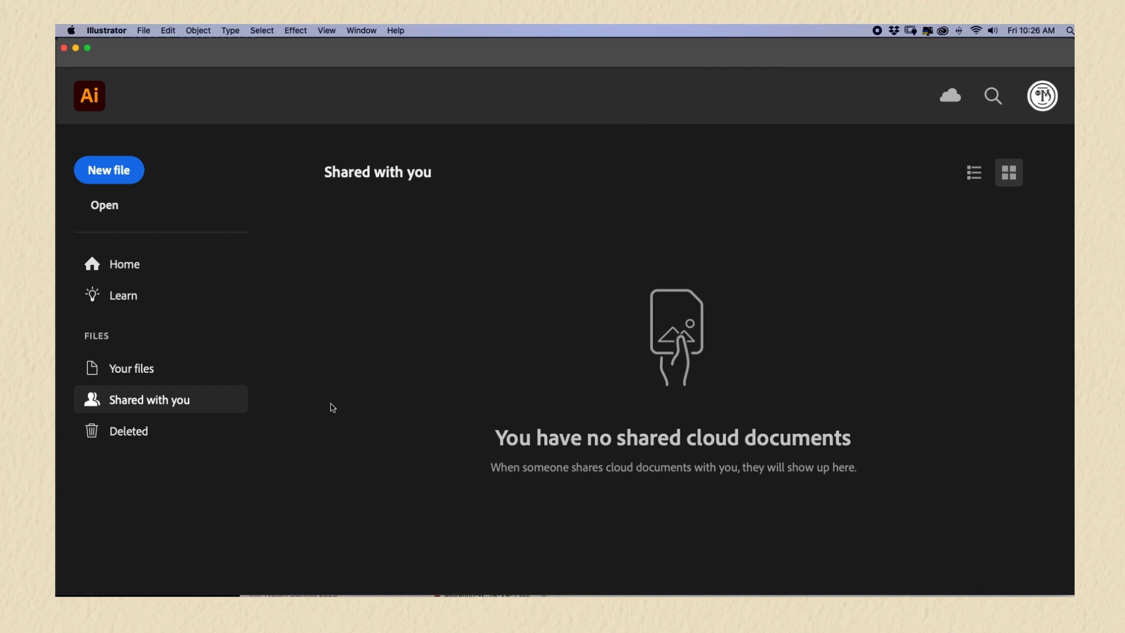
Create a new 3000 x 3000 px CMYK Color document with raster effects at High (300 ppi)
left_click(111, 176)
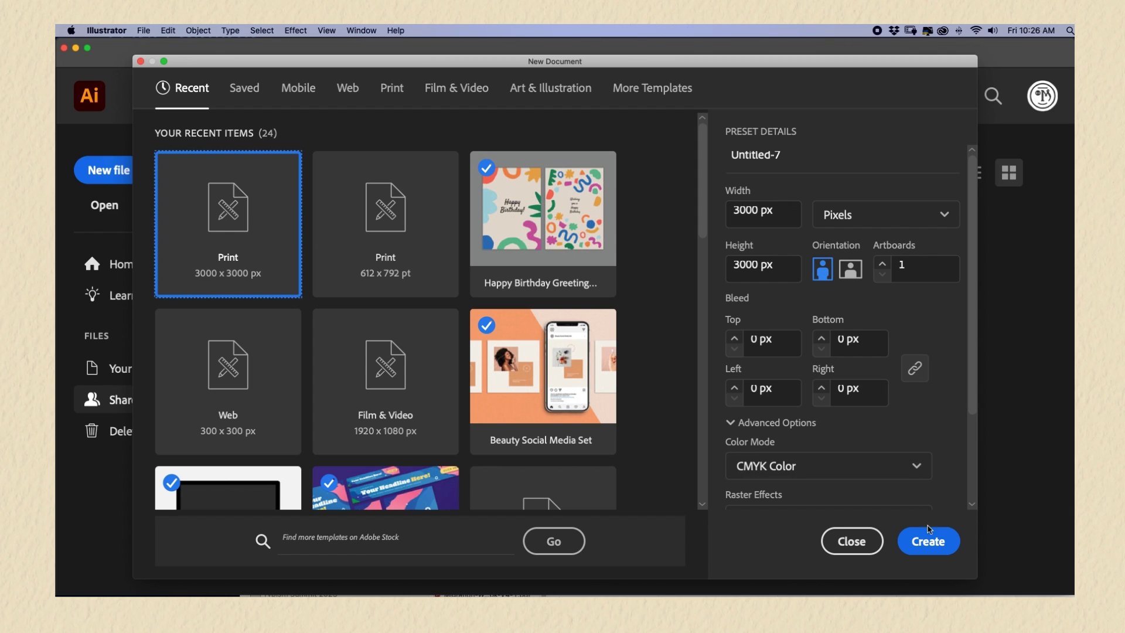
scroll(973, 405, "down", 4)
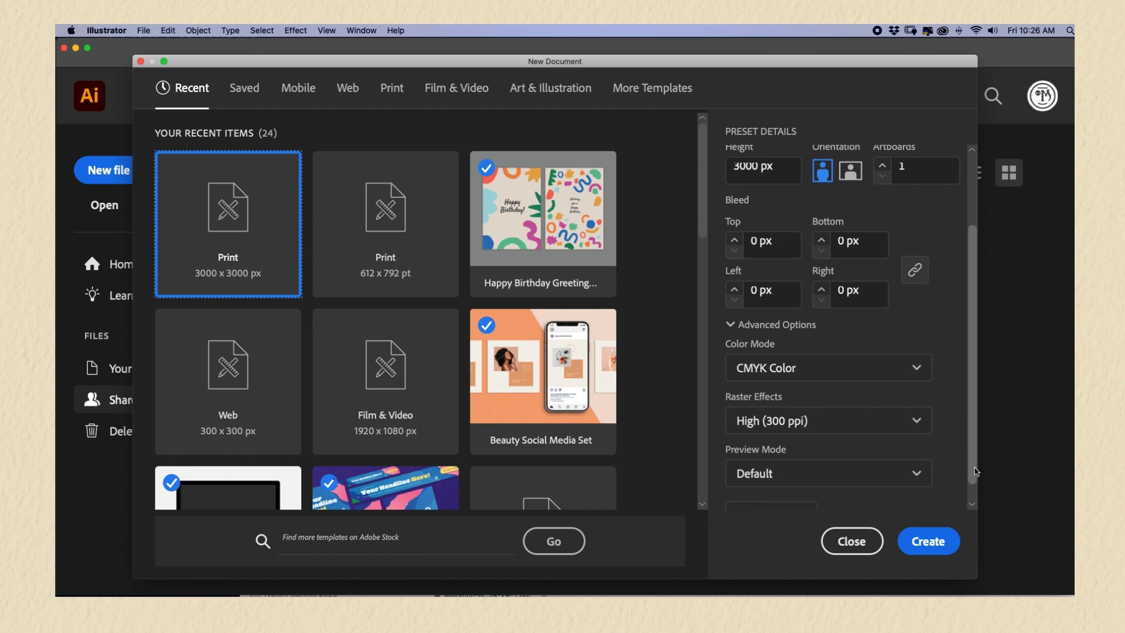
left_click(933, 551)
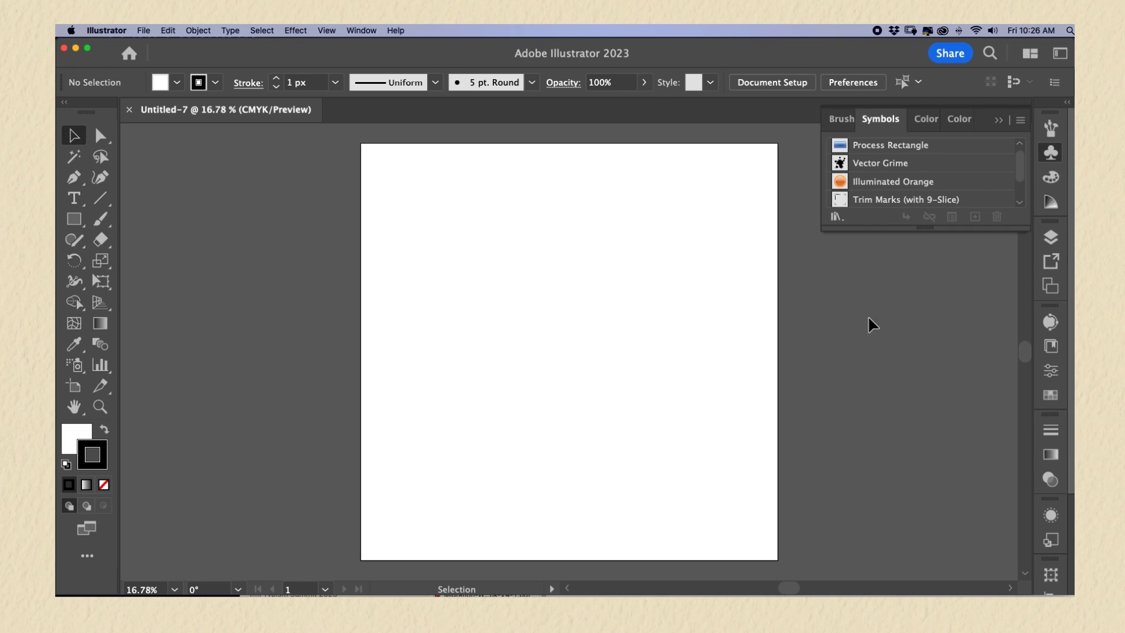
Open the Pattern-Builder-Kit-AI-SYMBOLS library and place the Comined Parachute symbol centred on the artboard
left_click(838, 223)
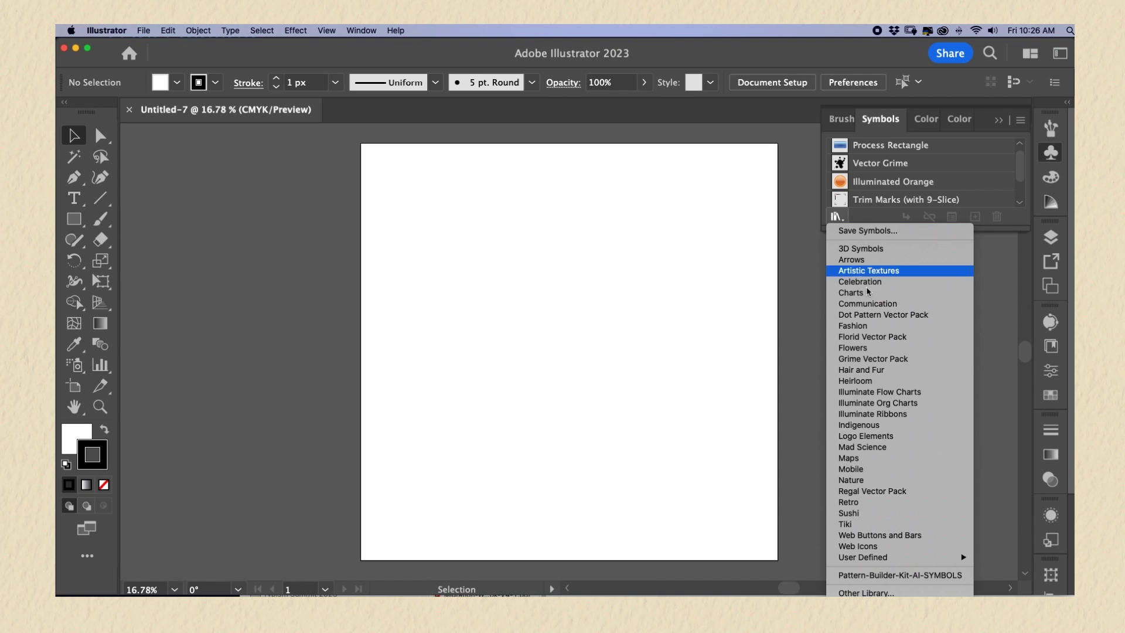
left_click(888, 576)
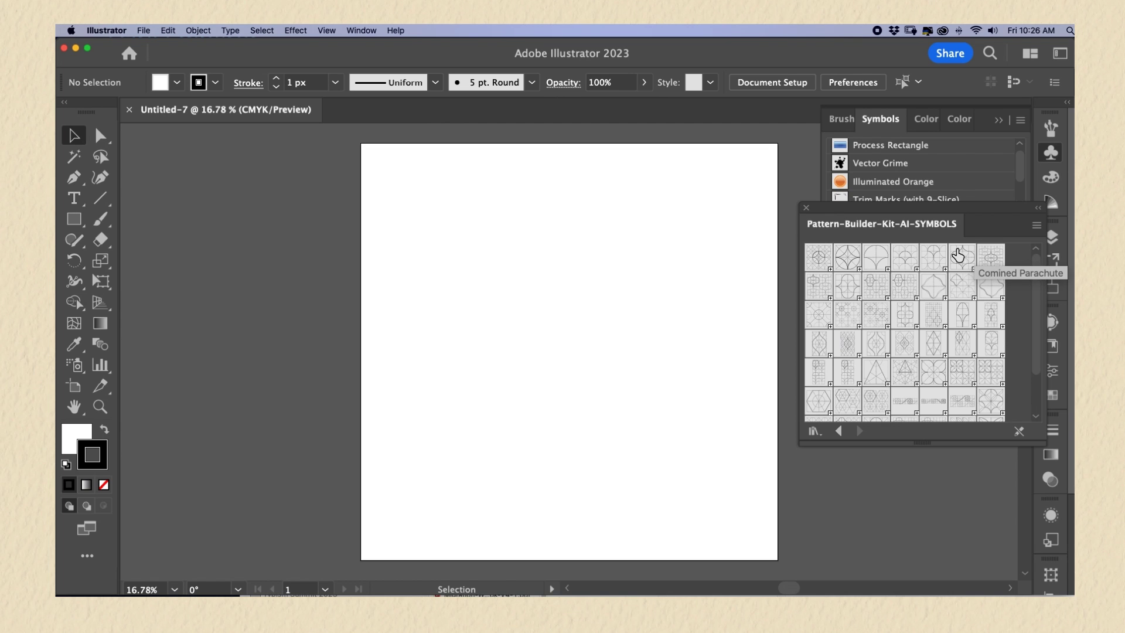
left_click_drag(962, 258, 568, 350)
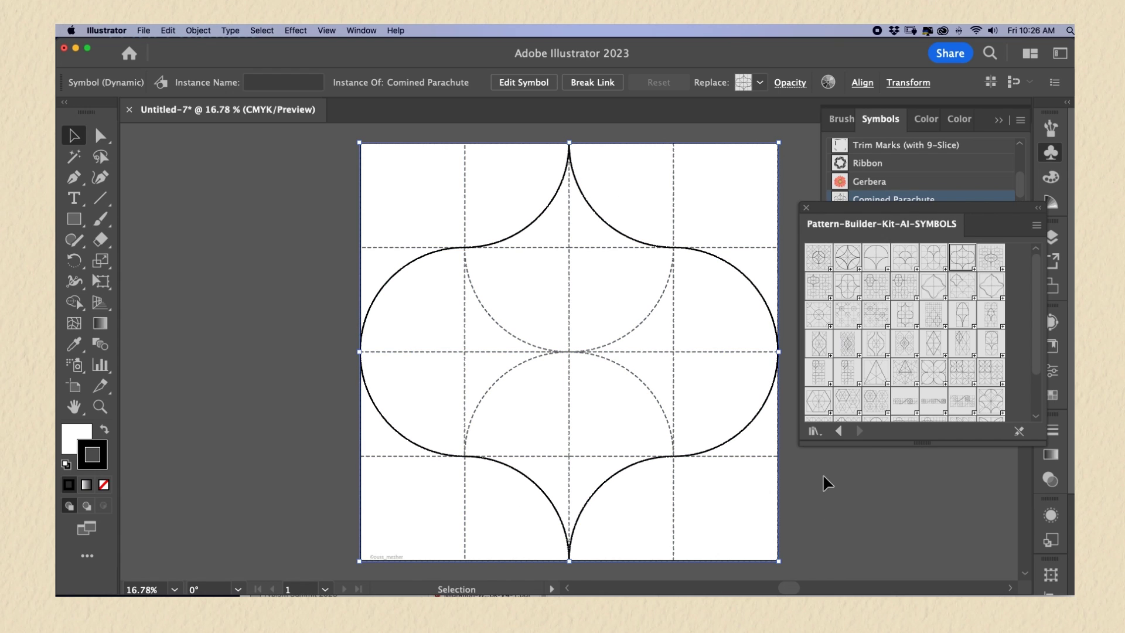
Set the opacity of the placed Comined Parachute symbol to 30%
left_click(789, 83)
type("30")
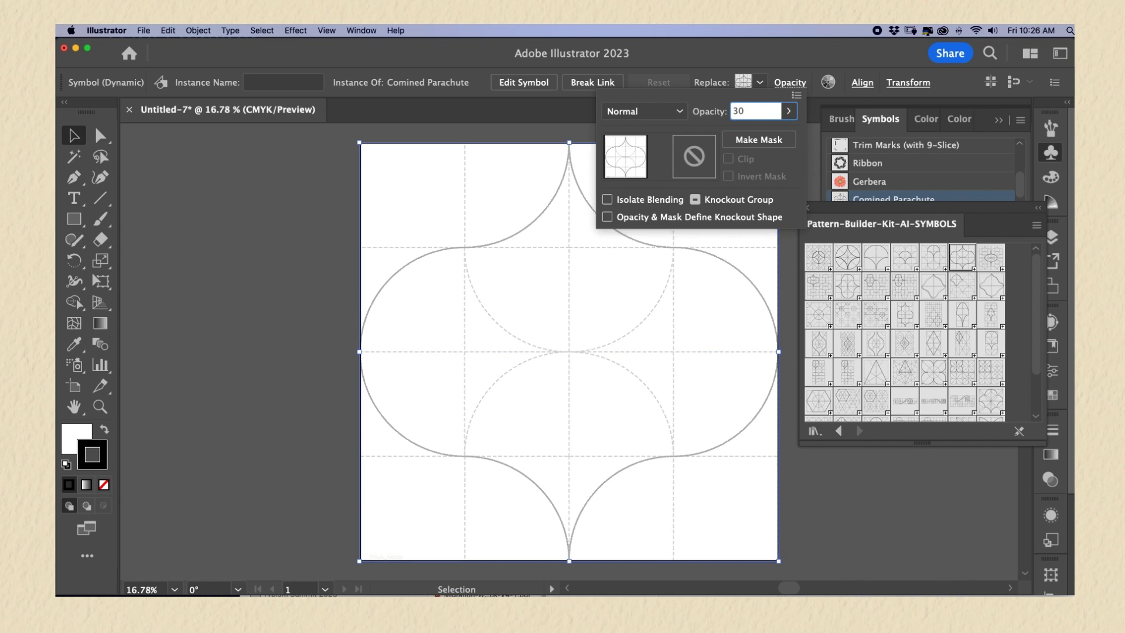
key("Return")
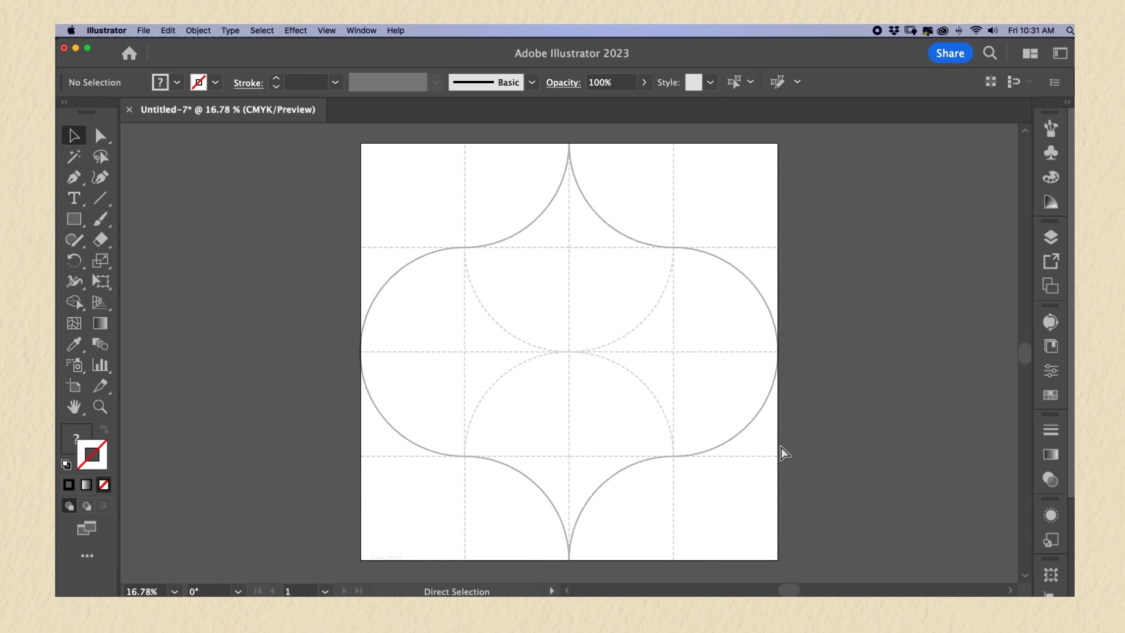
Paste the floral artwork onto the artboard and move it slightly up to fit inside the grid outline
key("cmd+v")
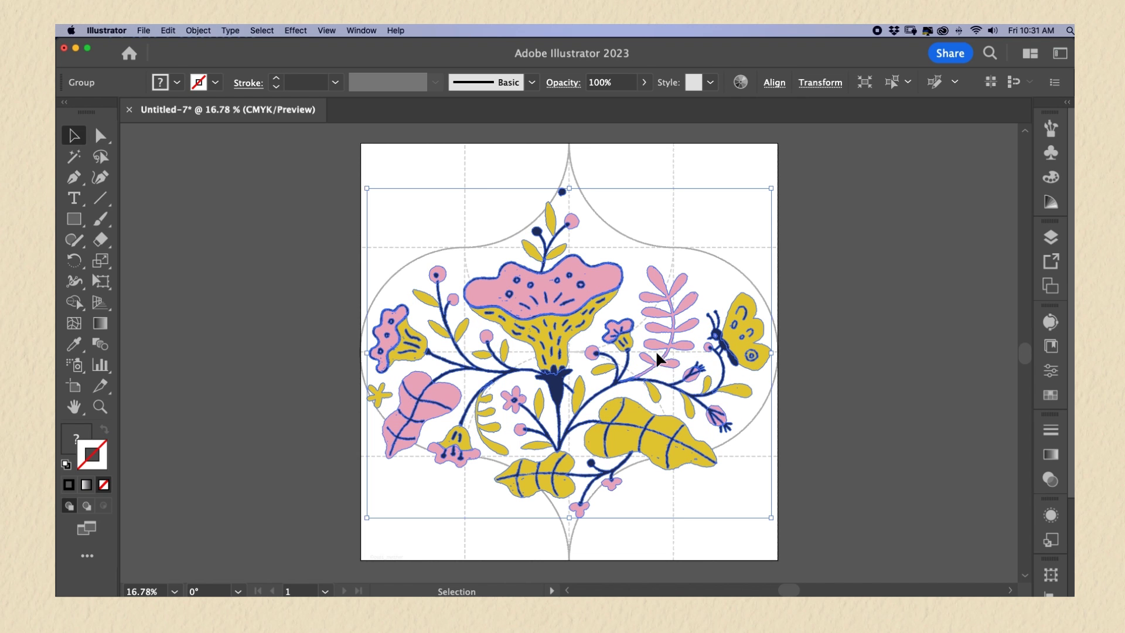
left_click_drag(565, 321, 566, 309)
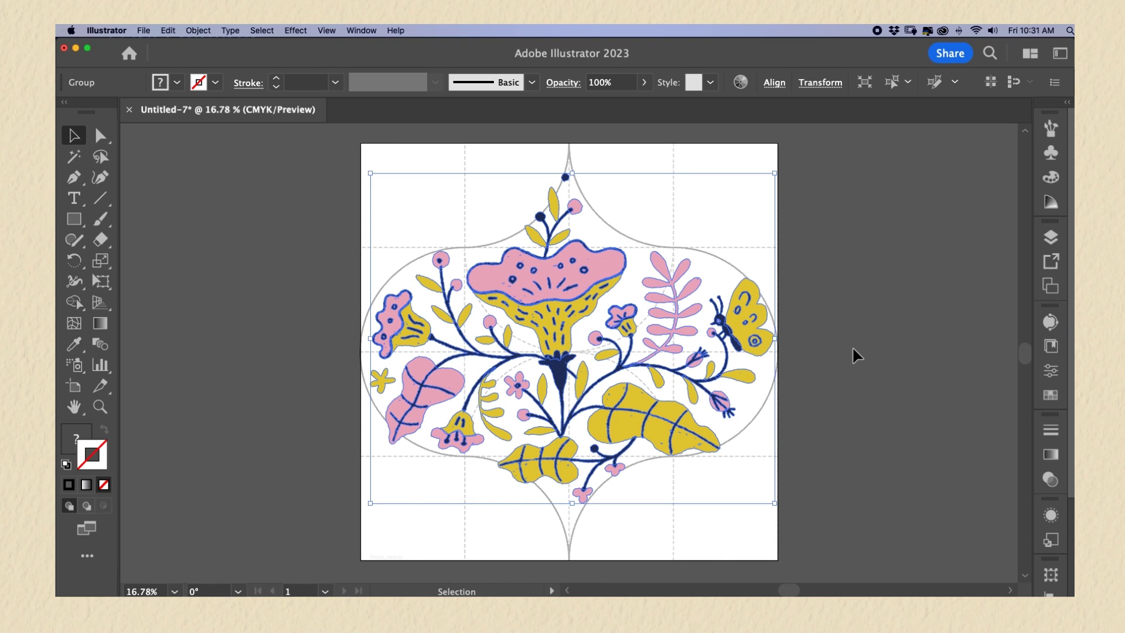
Paste a copy of the floral group in place and offset it by +1500 px in X and +1500 px in Y
key("super")
key("super")
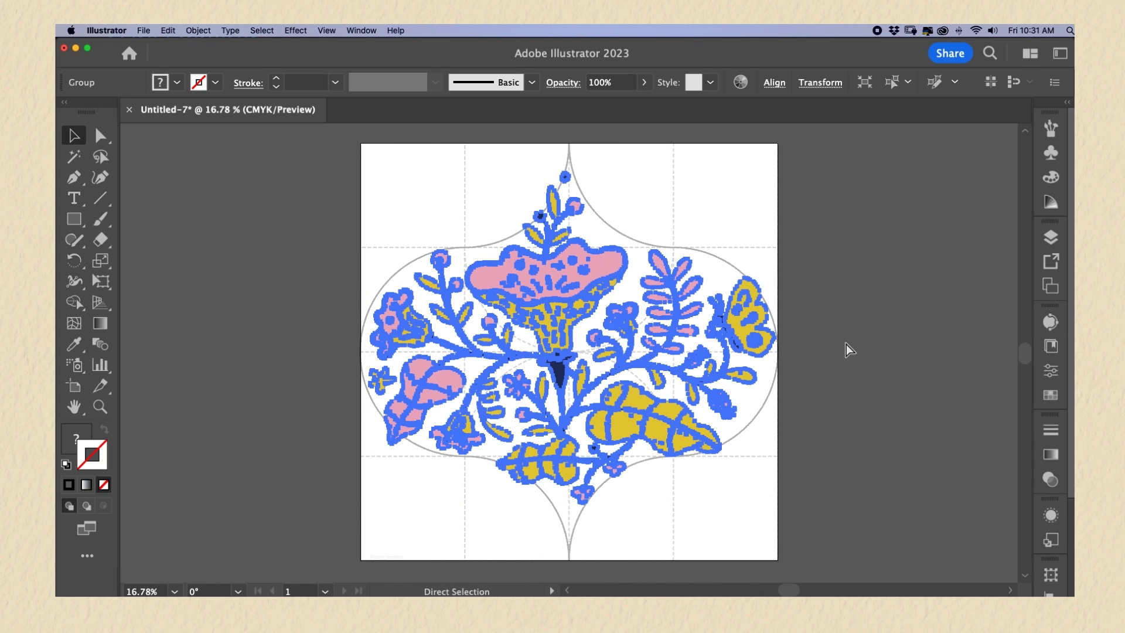
left_click(821, 83)
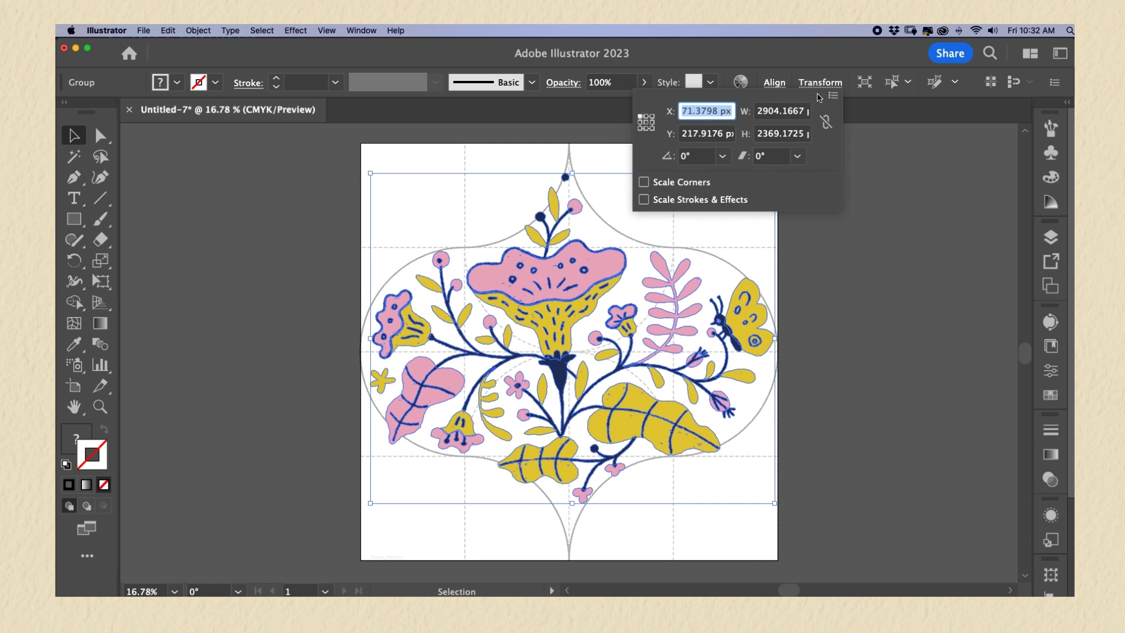
left_click(714, 112)
type("+1500")
key("Tab")
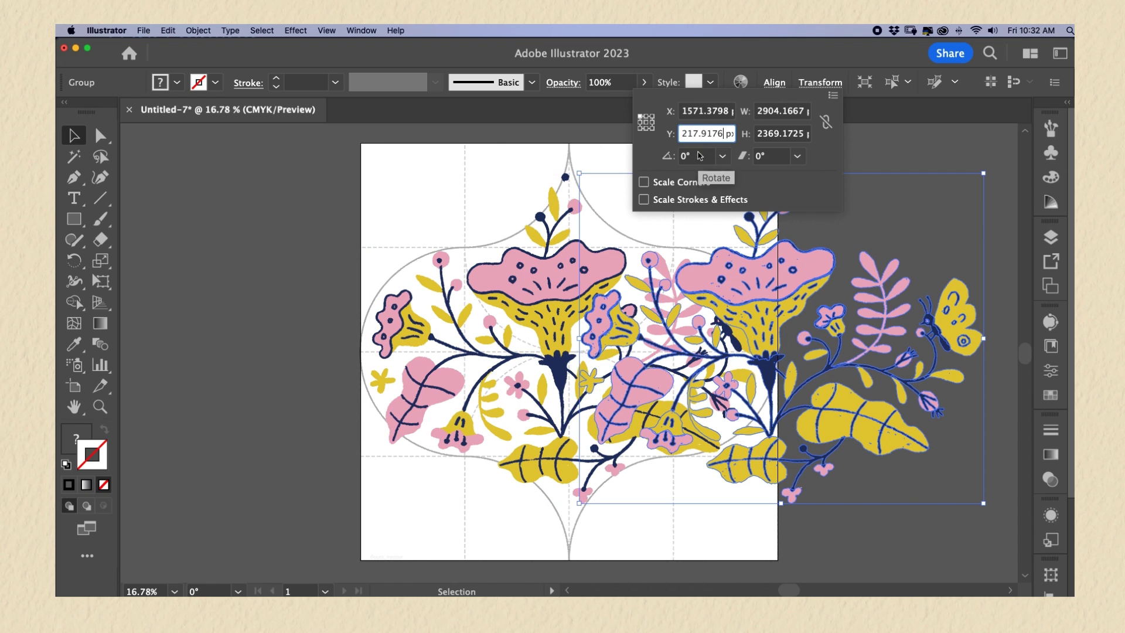
type("+1500")
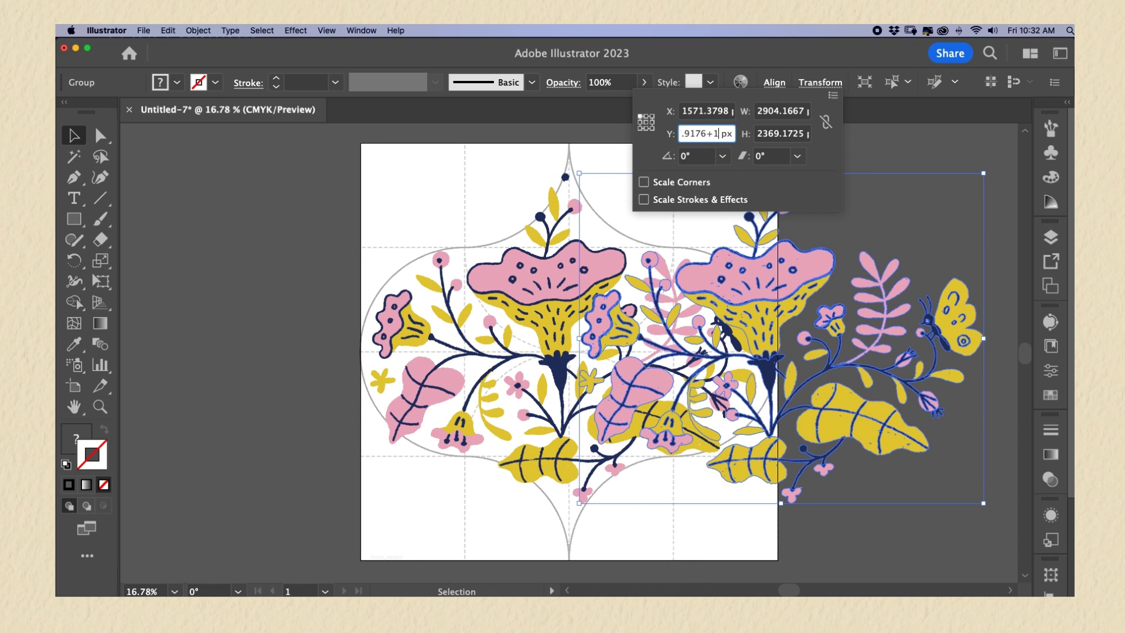
key("Return")
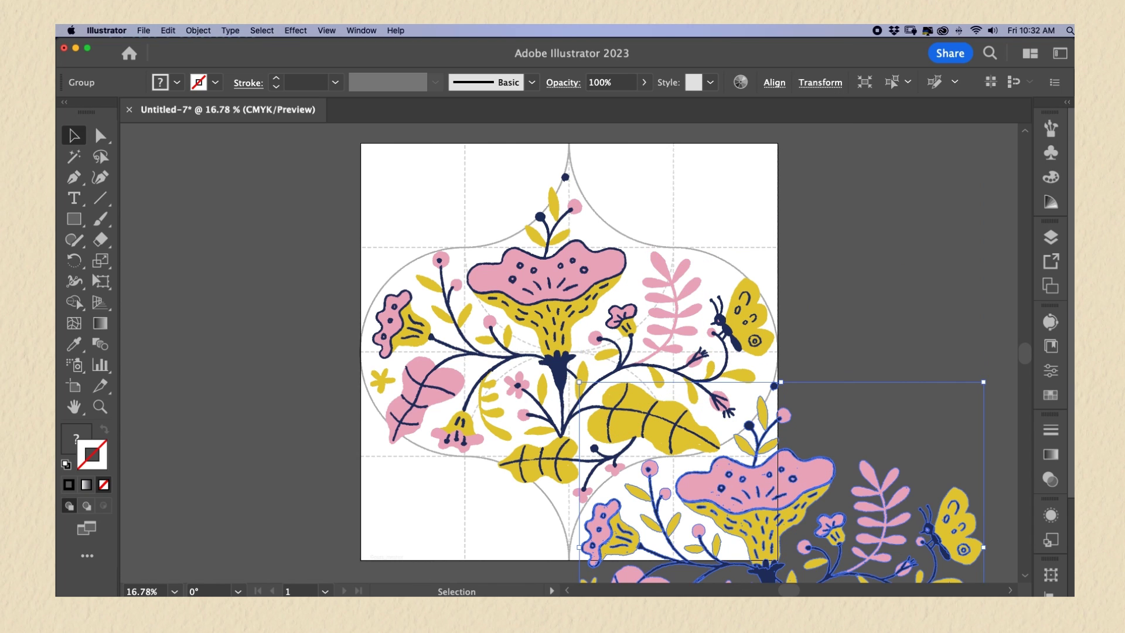
left_click(850, 346)
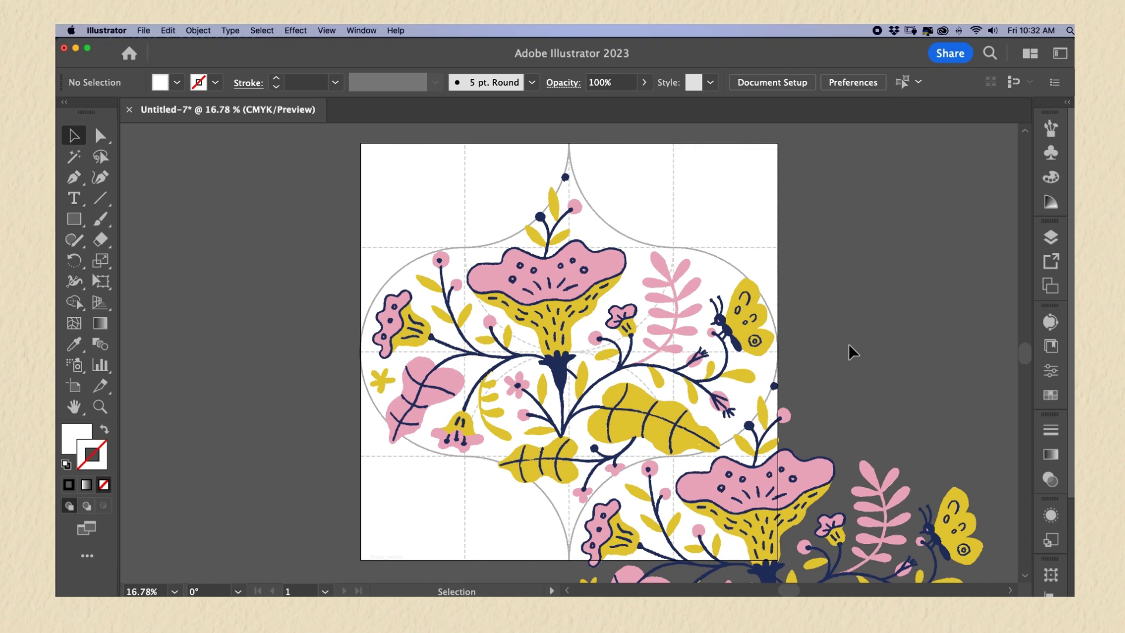
Paste another copy of the central floral group in place and offset it by -1500 px in X and -1500 px in Y
key("a")
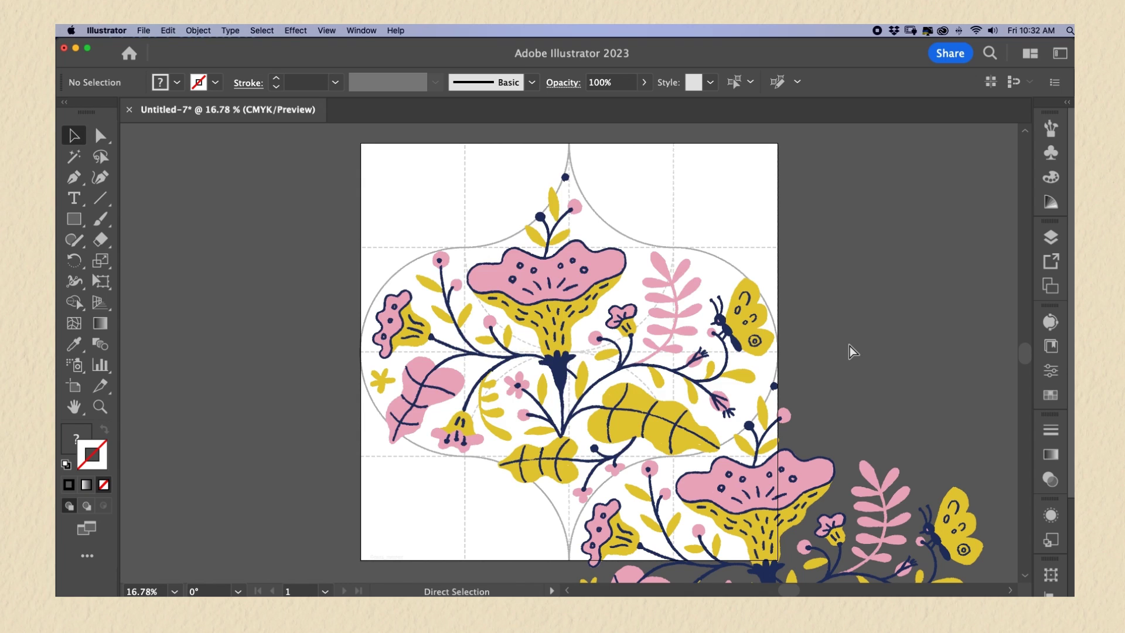
key("v")
left_click(674, 305)
left_click(820, 82)
left_click(718, 110)
type("-1")
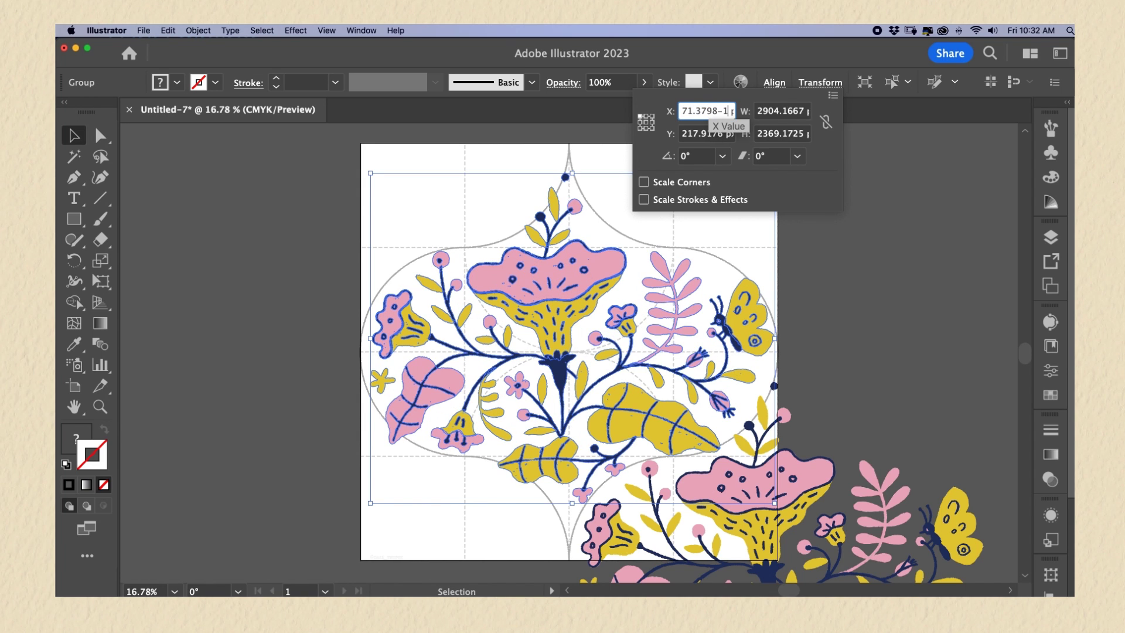
type("500")
key("Tab")
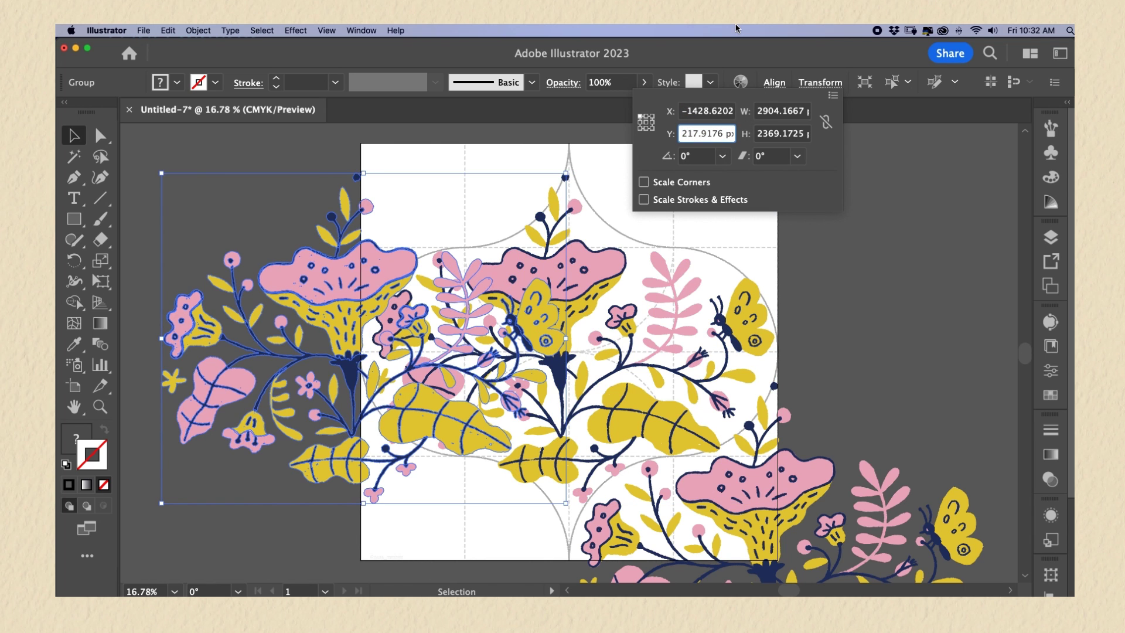
type("-1500")
key("Return")
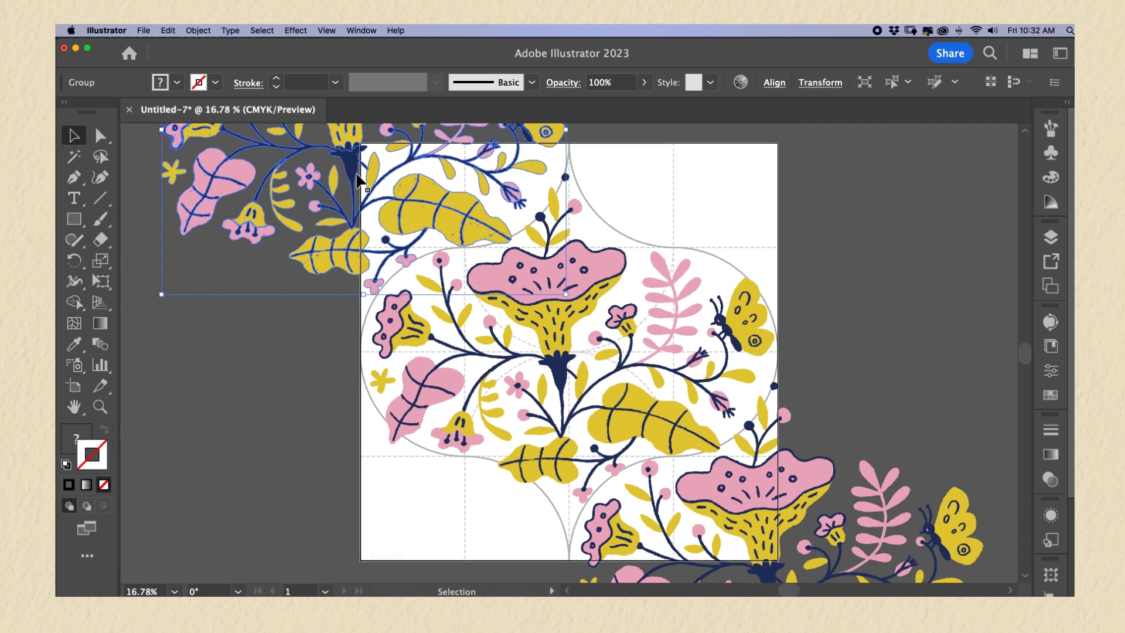
Duplicate the central floral group in place and offset the copy by +1500 px in X and -1500 px in Y
left_click_drag(775, 268, 829, 262)
left_click(820, 82)
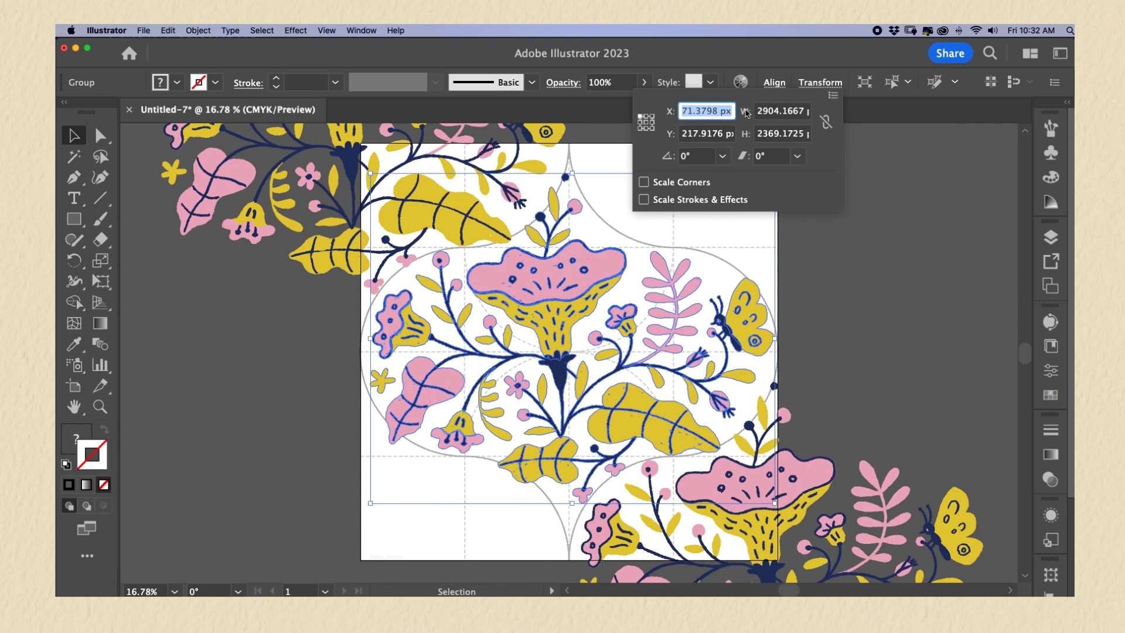
type("+1500")
key("Tab")
left_click(722, 134)
type("-1500")
key("Return")
left_click(828, 351)
Duplicate the central floral group in place and offset the copy by -1500 px in X and +1500 px in Y
left_click(750, 334)
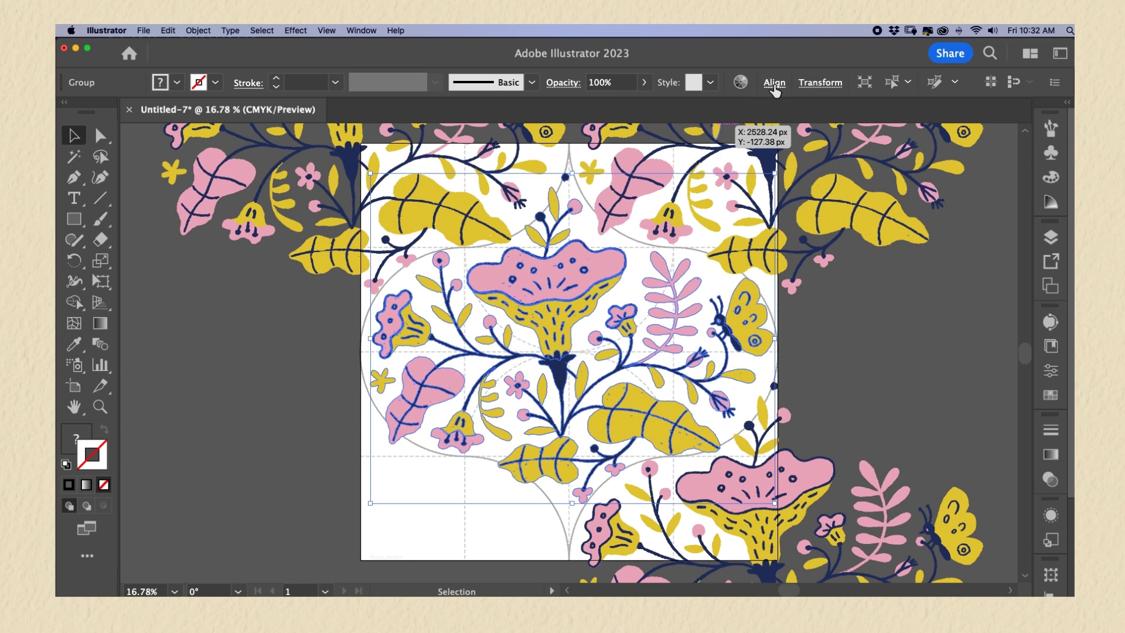
left_click(821, 82)
type("-1500")
left_click(724, 135)
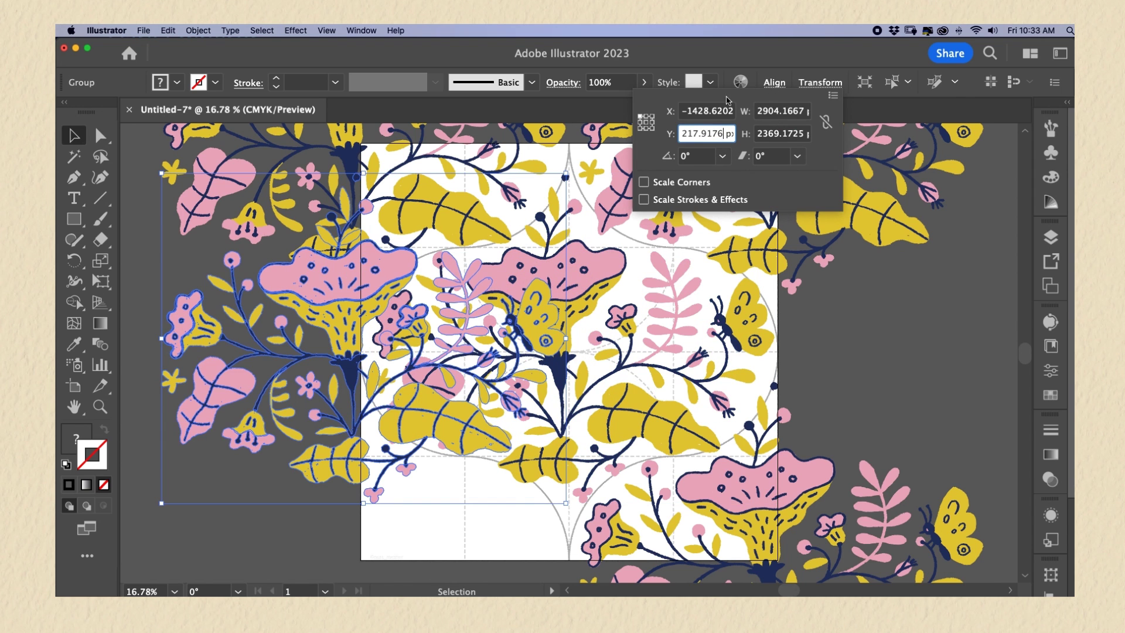
type("+1500")
key("Return")
left_click(176, 264)
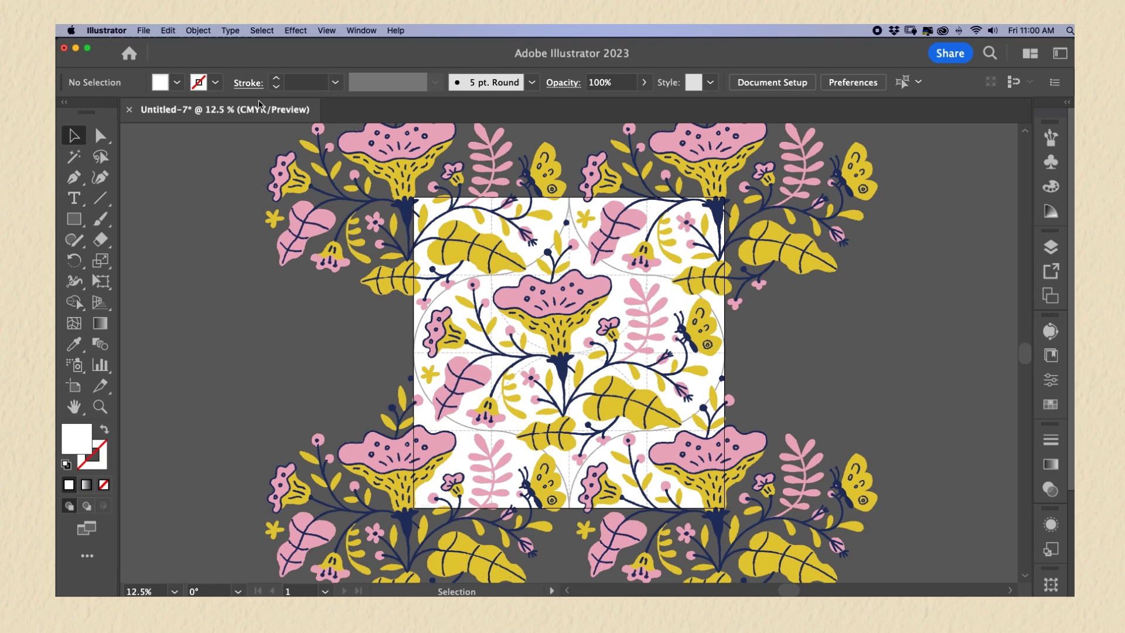
Unlock the grid guide symbol beneath the floral artwork and delete it
left_click(198, 30)
left_click(211, 128)
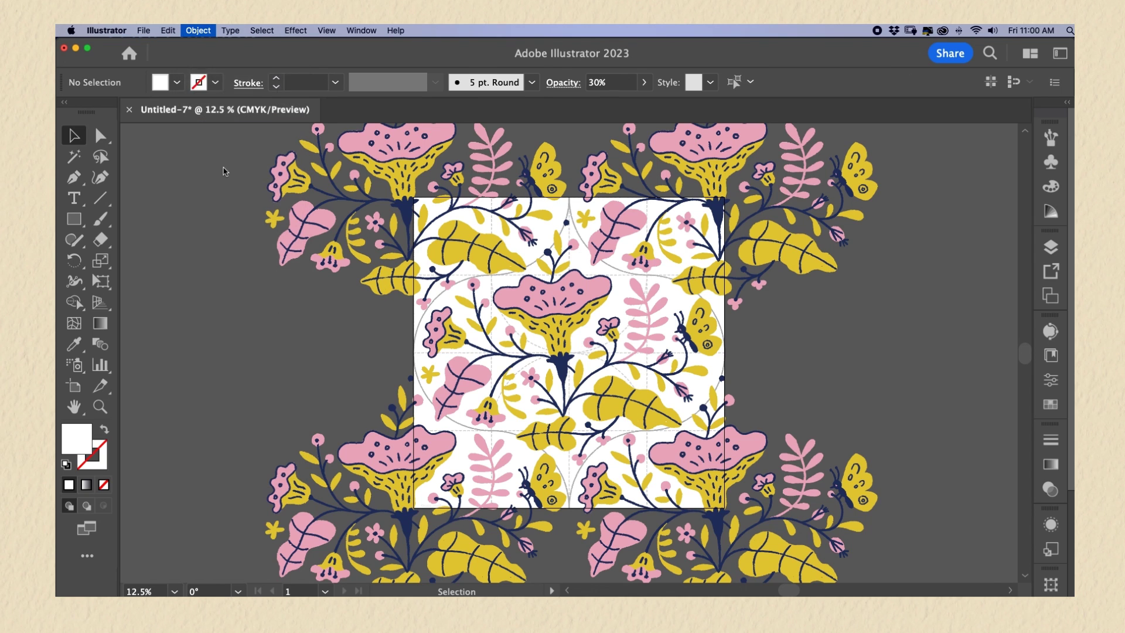
left_click(248, 233)
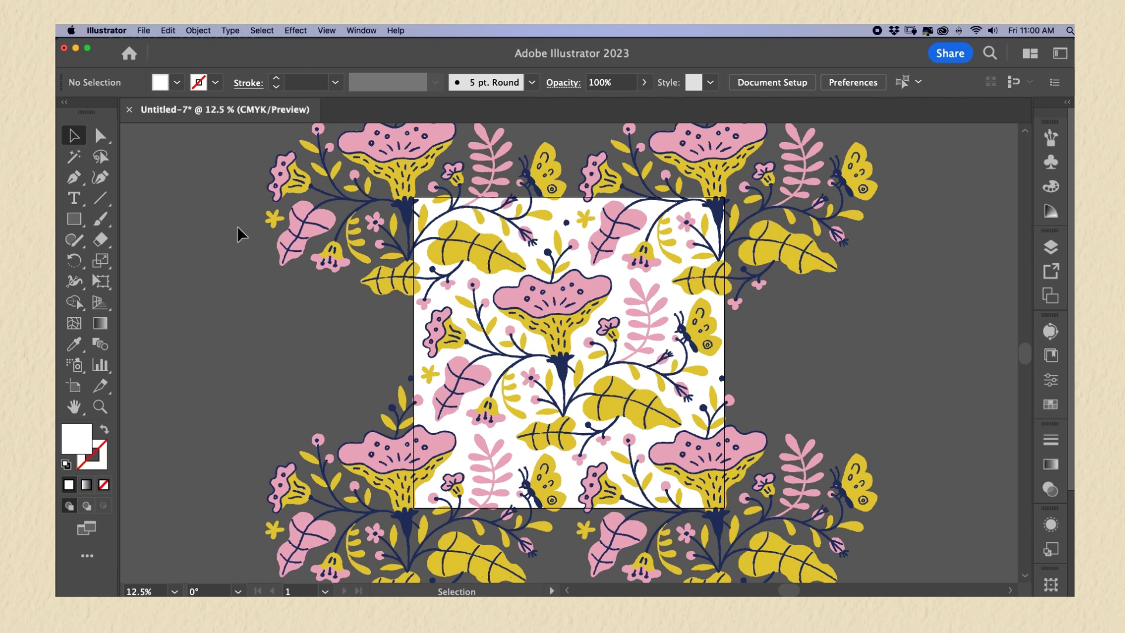
Draw a rectangle with no fill and no stroke over the artboard, about 3023 x 3000 px
left_click(73, 219)
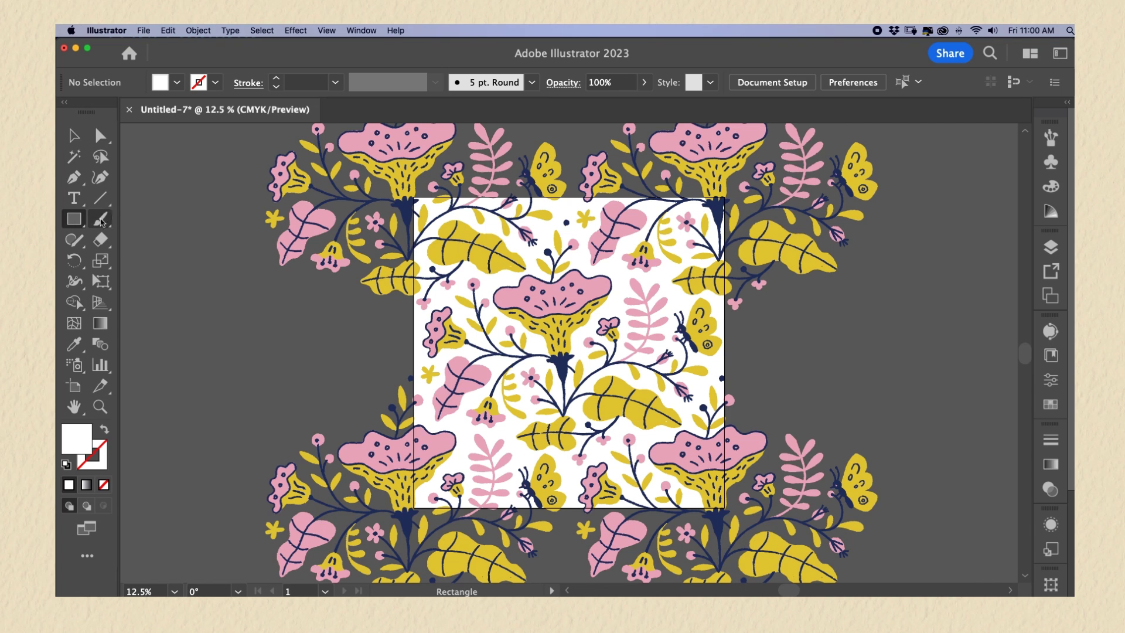
left_click(104, 485)
left_click_drag(417, 198, 720, 500)
left_click_drag(725, 510, 726, 508)
Position the rectangle at X 0 px and Y 0 px and set its width to 3000 px
left_click(813, 82)
type("0")
key("Tab")
type("0")
key("Tab")
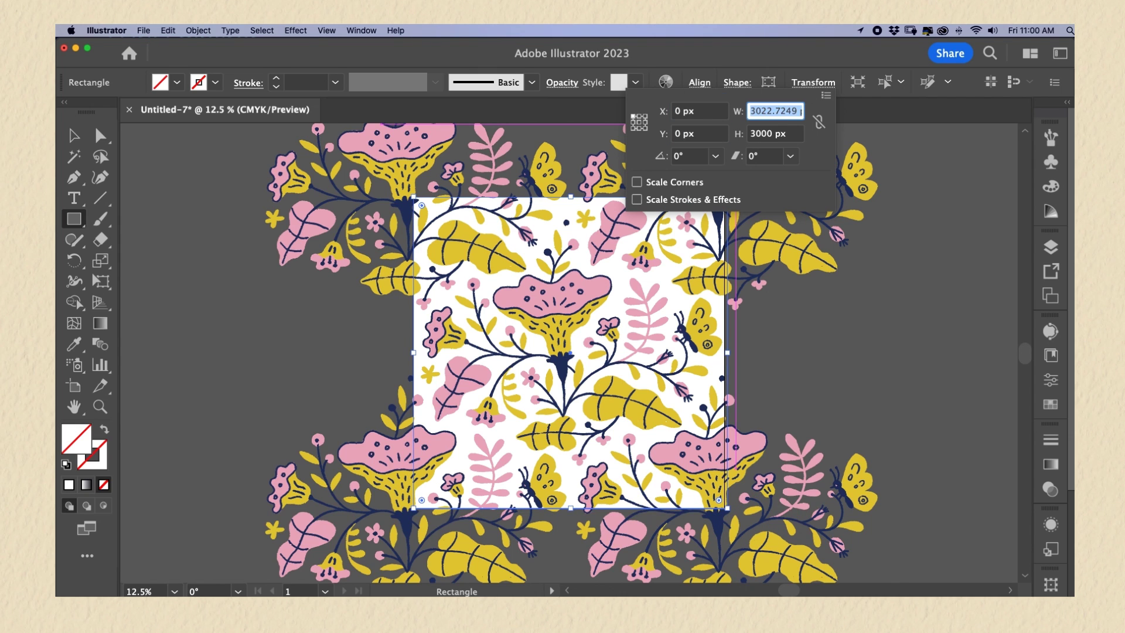
type("3000")
key("Return")
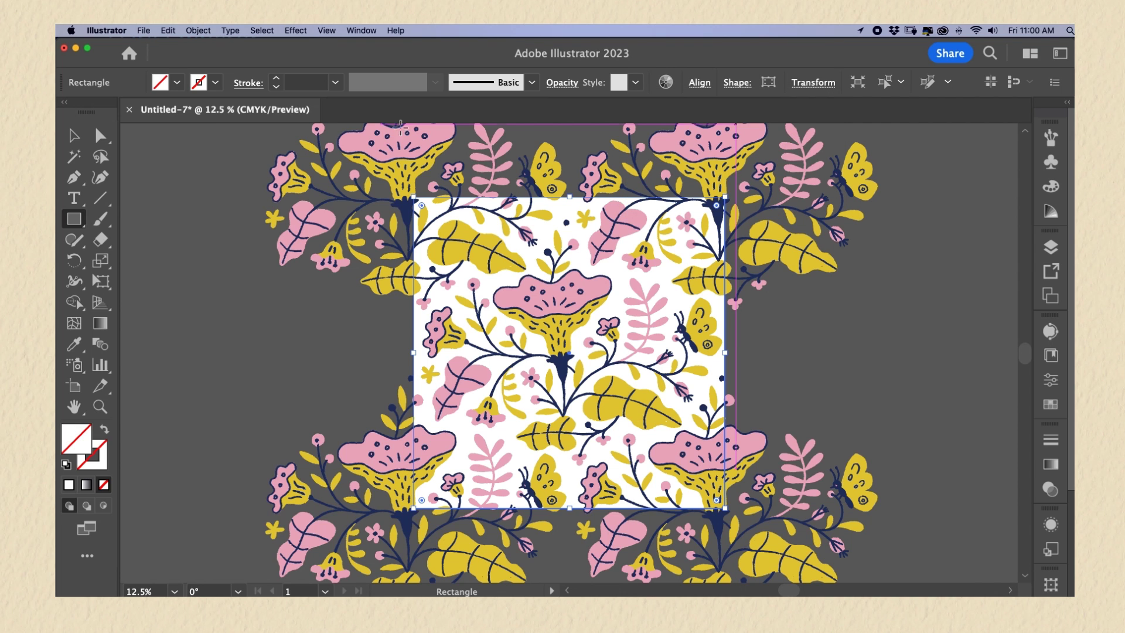
Send the unfilled bounding rectangle behind the floral artwork
left_click(198, 32)
mouse_move(216, 56)
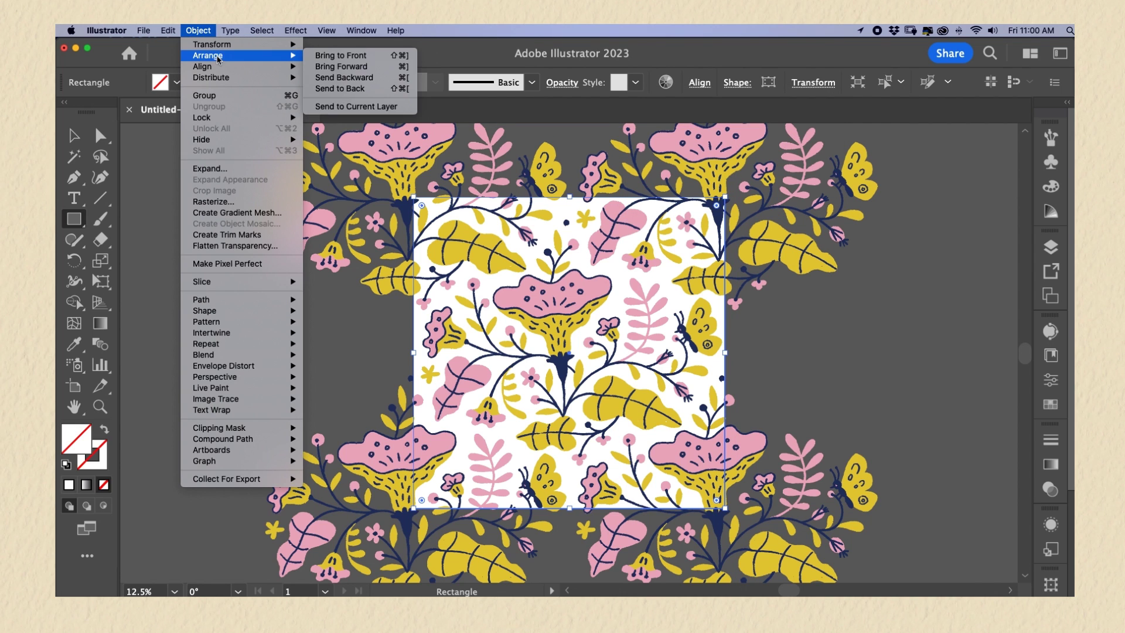
left_click(340, 78)
key("v")
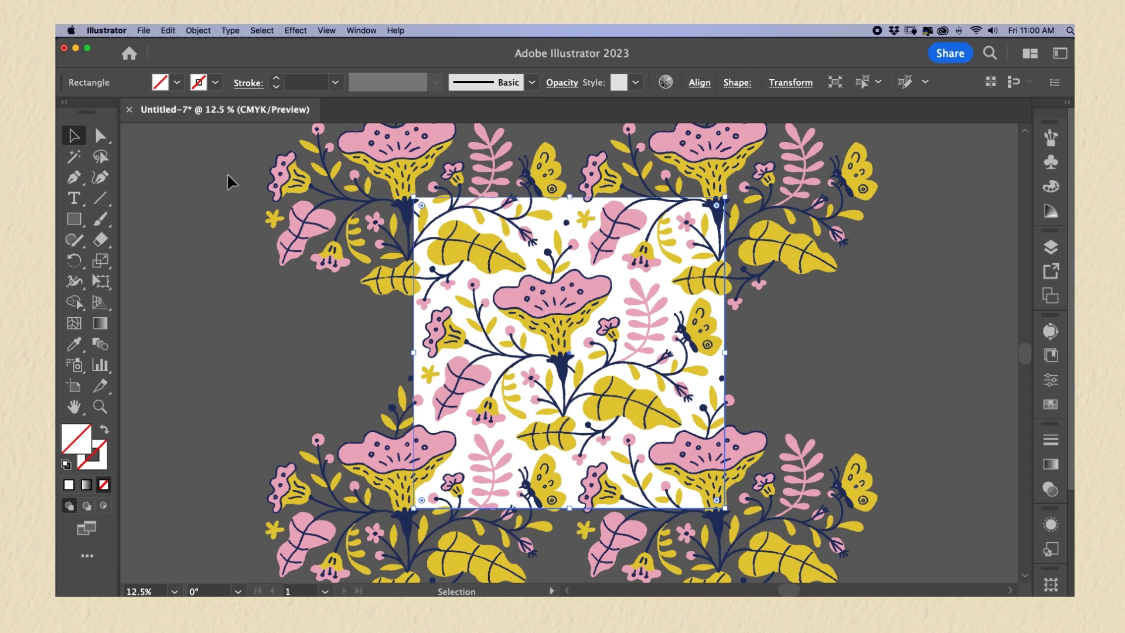
Select all the floral groups with the bounding rectangle and add them to the Swatches as a pattern swatch
left_click_drag(226, 161, 785, 534)
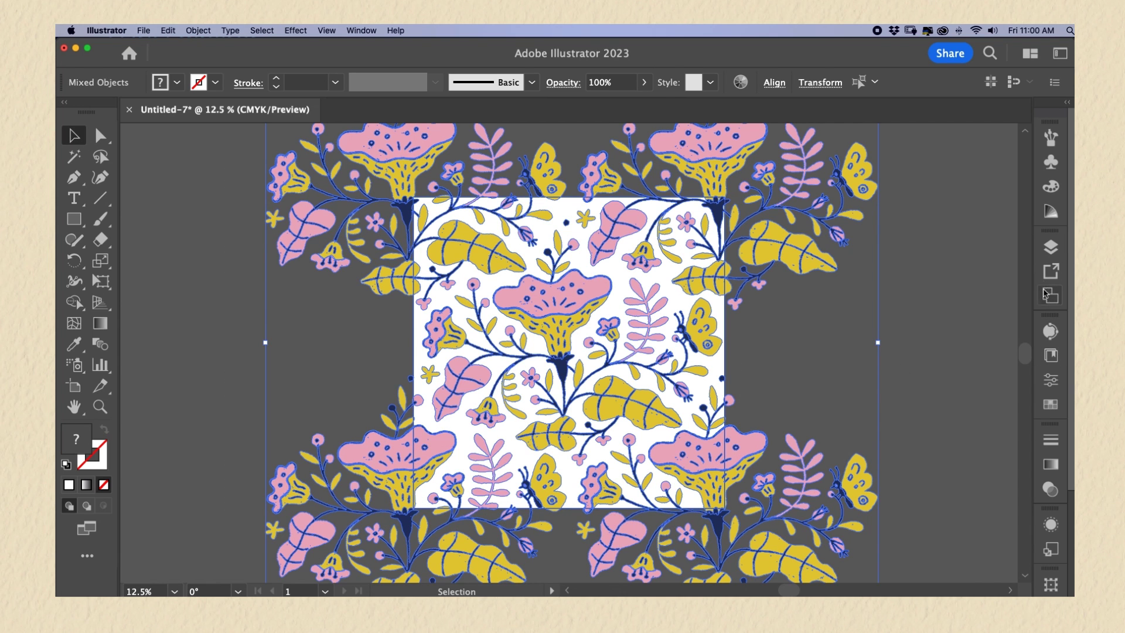
left_click(1054, 412)
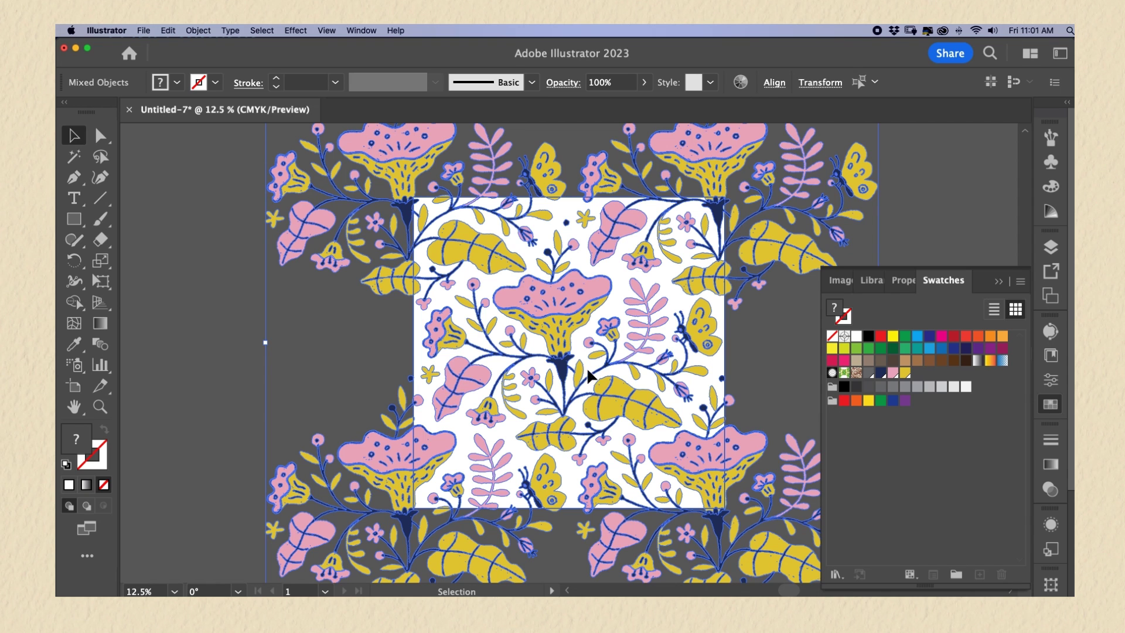
left_click_drag(578, 343, 919, 377)
left_click(229, 408)
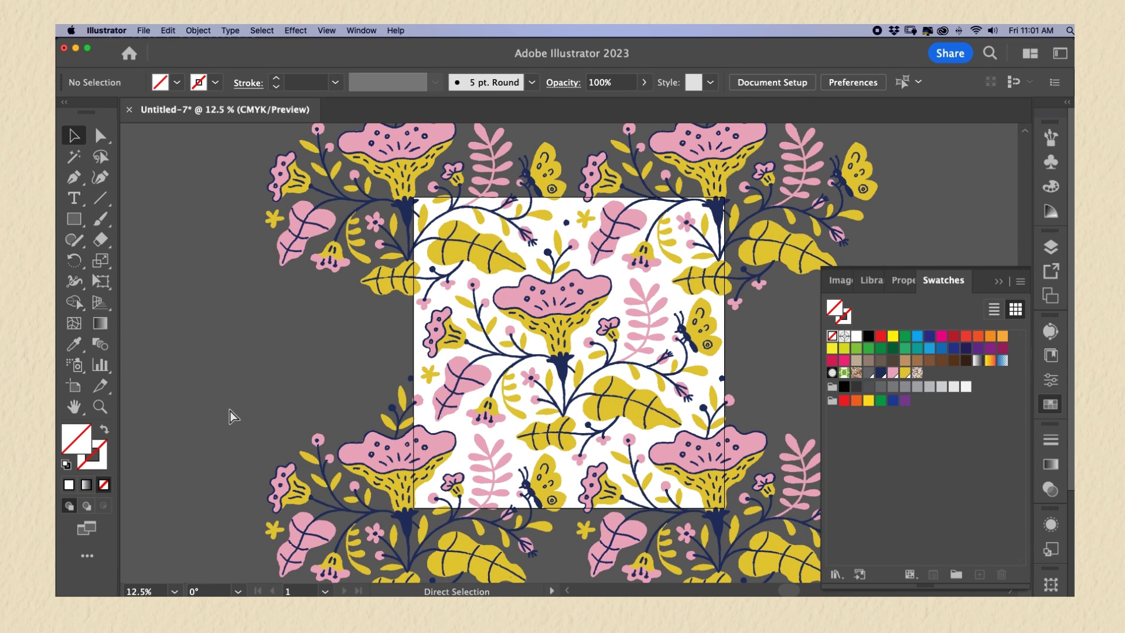
Draw a large test rectangle beside the artwork and fill it with the new floral pattern swatch
key("super+minus")
key("super+minus")
left_click(78, 220)
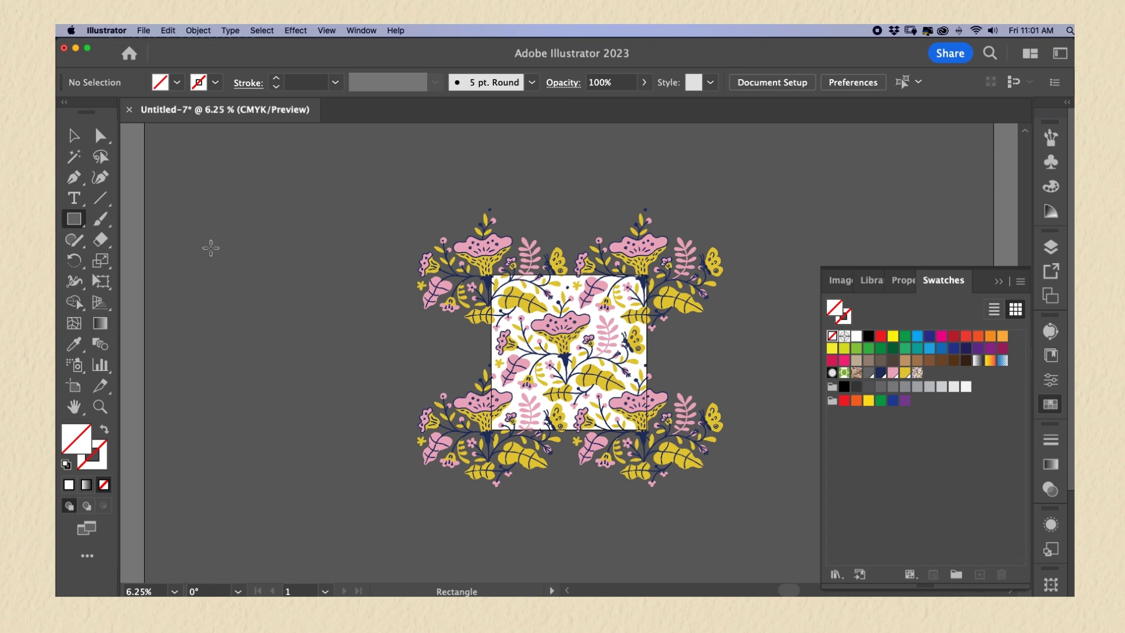
left_click_drag(178, 218, 408, 459)
left_click(917, 374)
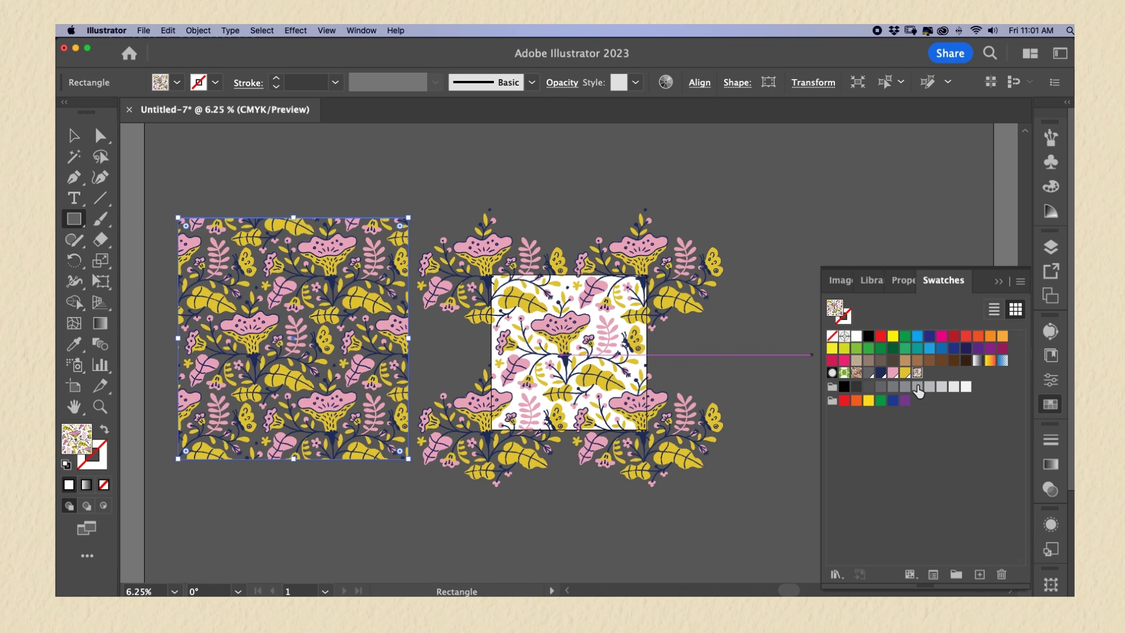
left_click(73, 135)
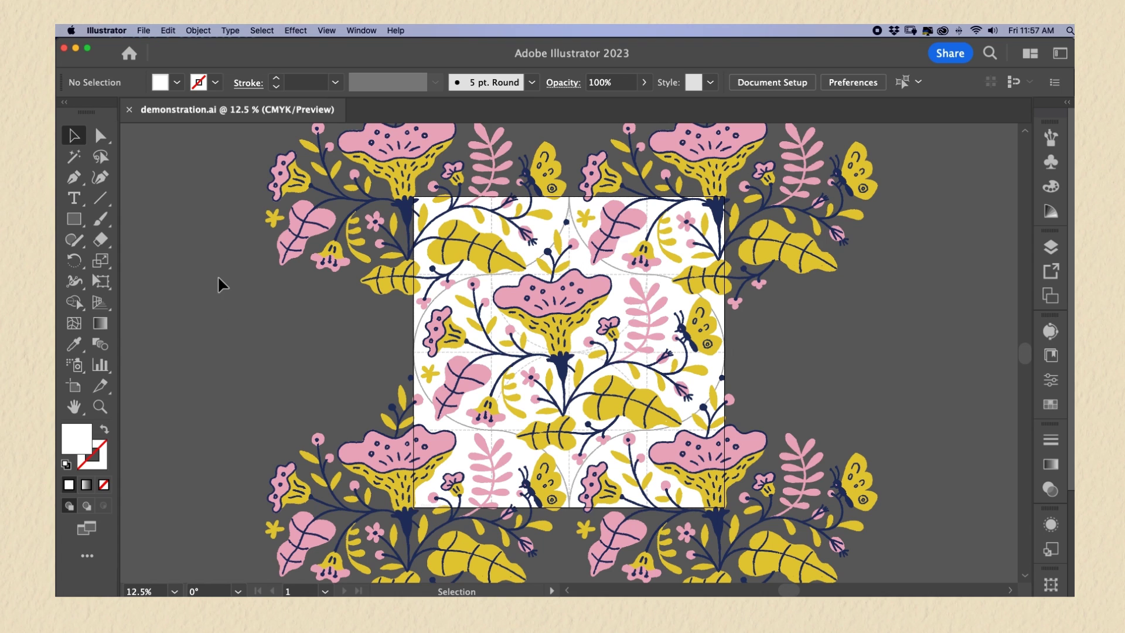
In demonstration.ai, delete the four floral copies that overlap the artboard's corners
left_click_drag(246, 231, 374, 504)
key("Delete")
left_click(744, 263)
key("Delete")
left_click(743, 452)
key("Delete")
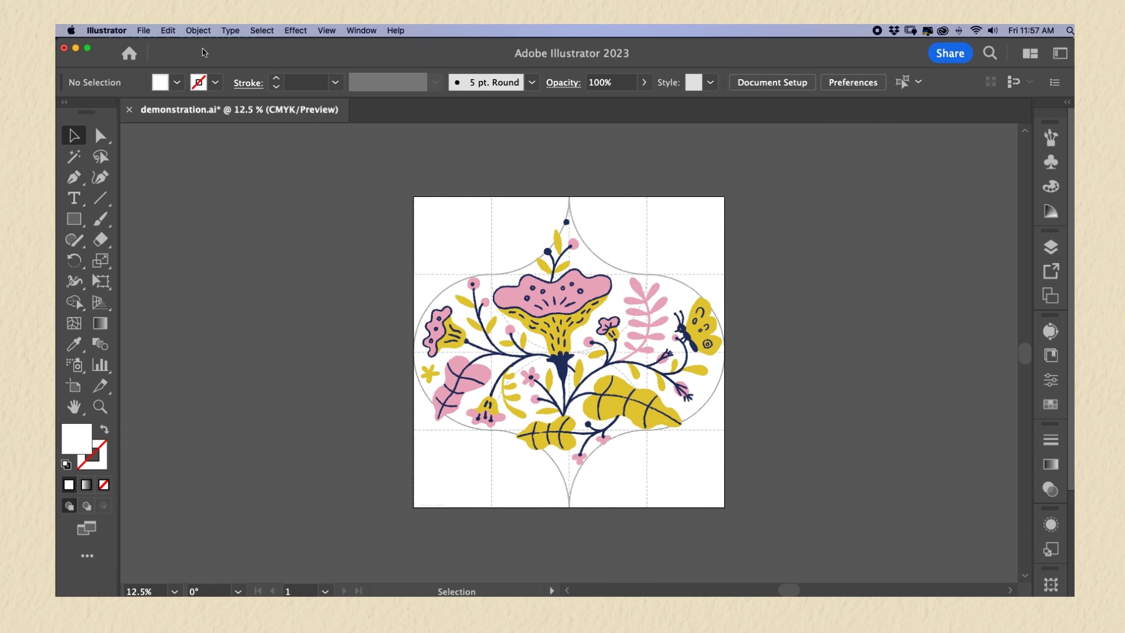
Unlock the Comined Parachute symbol and delete it from the artboard
left_click(198, 30)
left_click(218, 129)
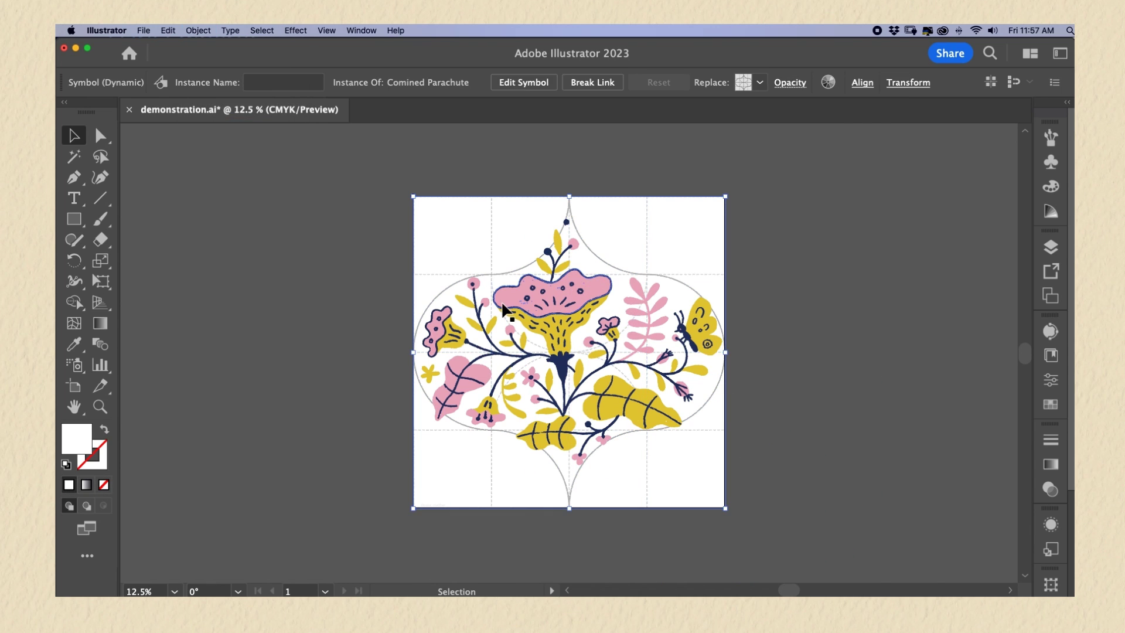
key("Delete")
Select the central floral group, make a new pattern from it and dismiss the notice
left_click(535, 303)
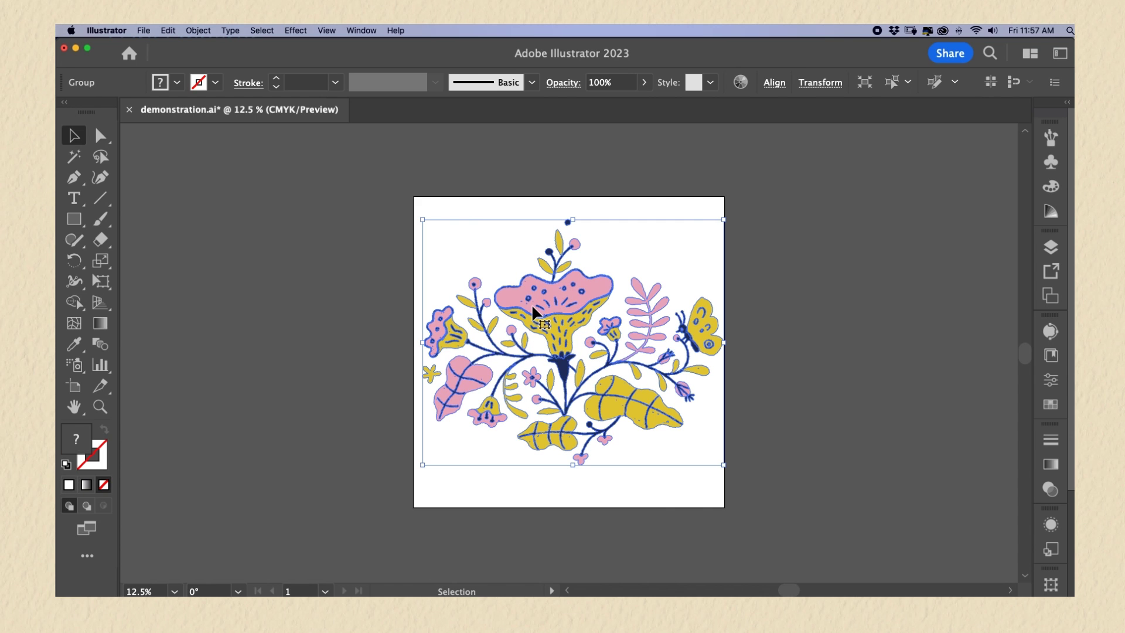
left_click_drag(533, 310, 531, 309)
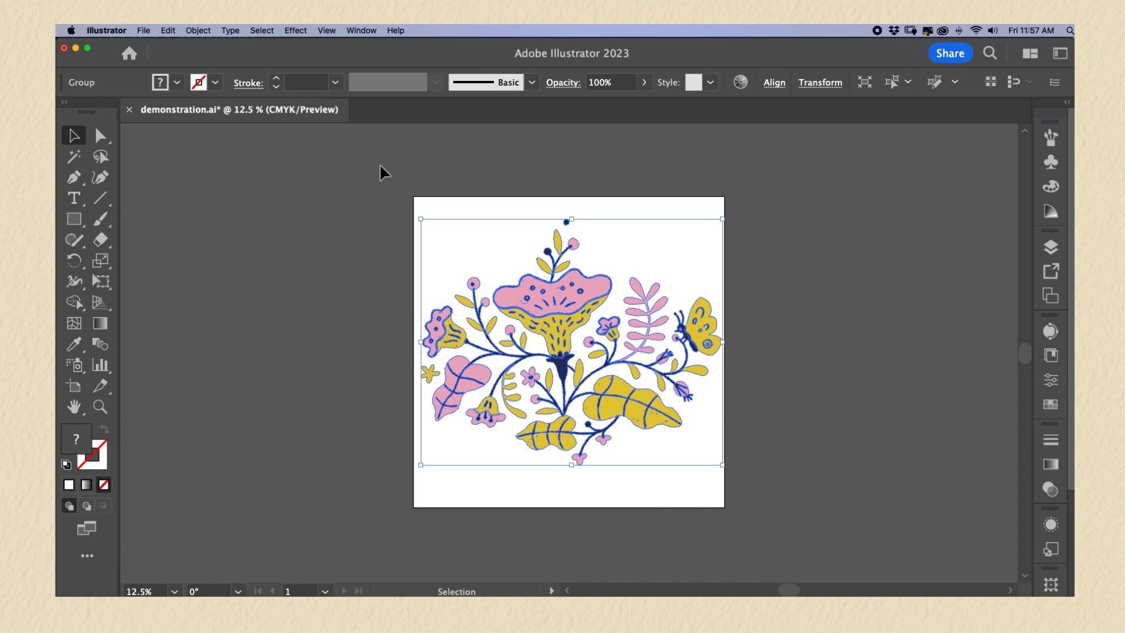
left_click(198, 31)
mouse_move(226, 325)
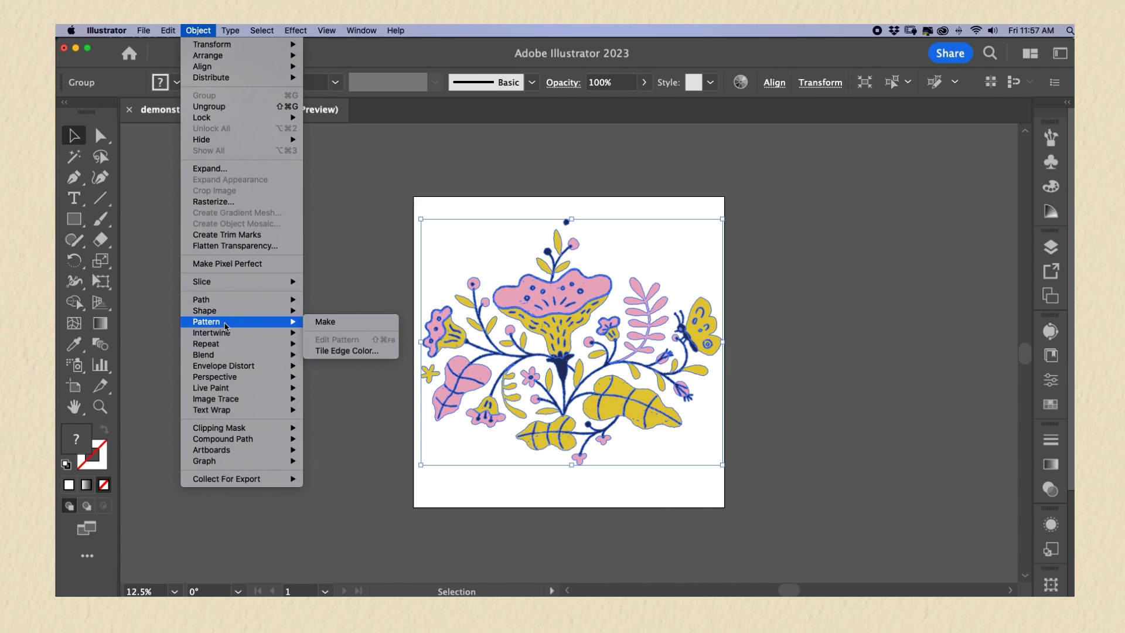
left_click(326, 322)
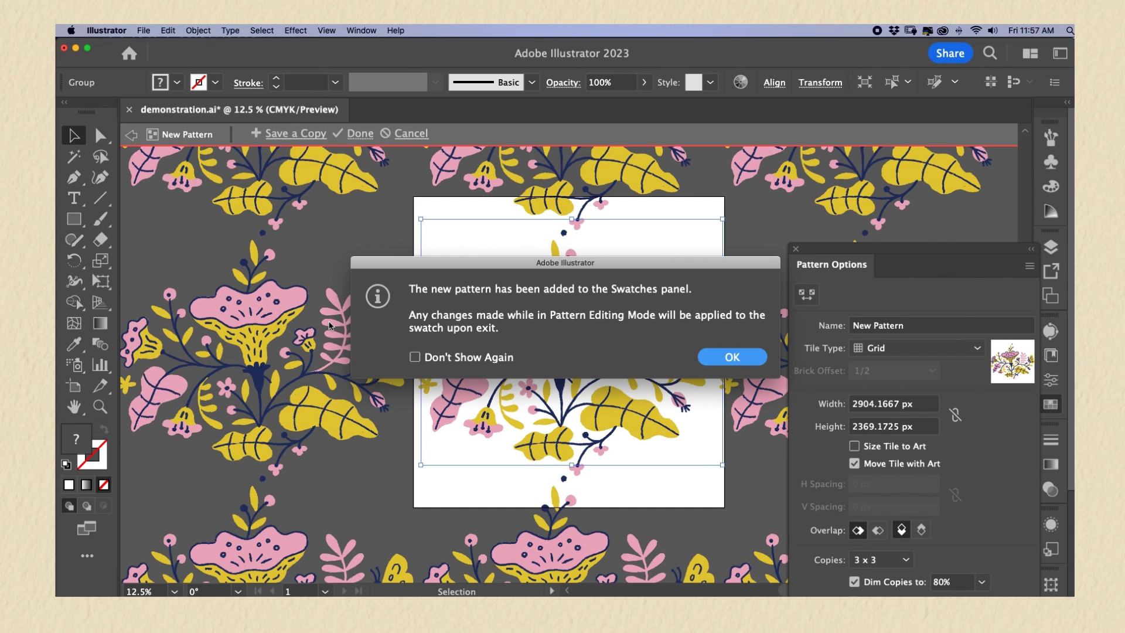
left_click(730, 359)
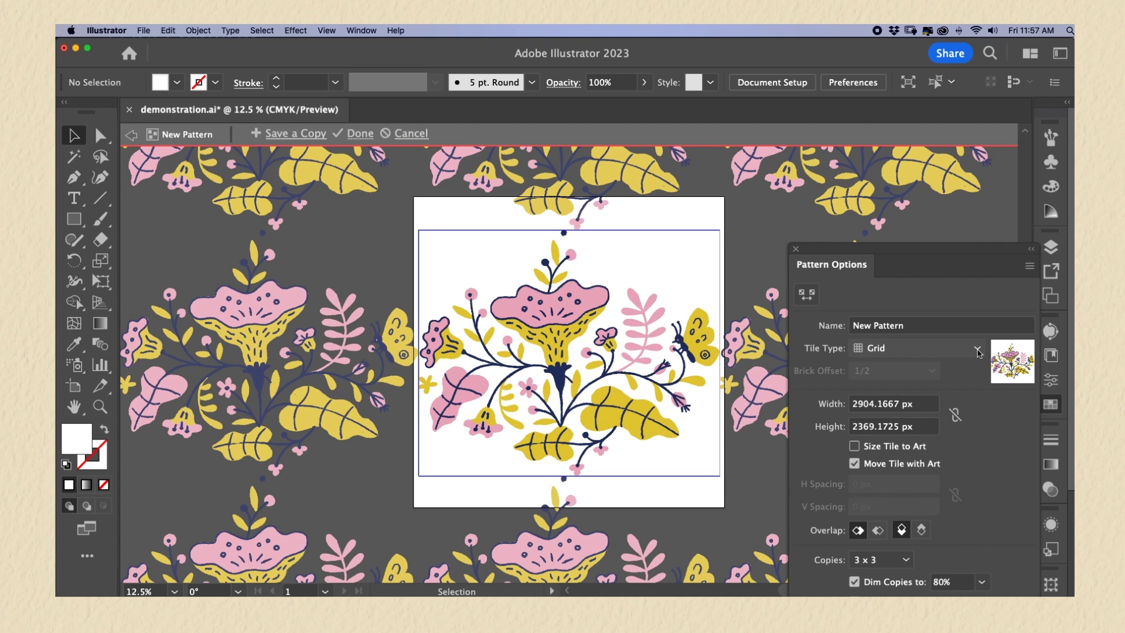
Set the pattern's tile type to Brick by Row with a tile width of 3000 px and height of 1500 px
left_click(977, 350)
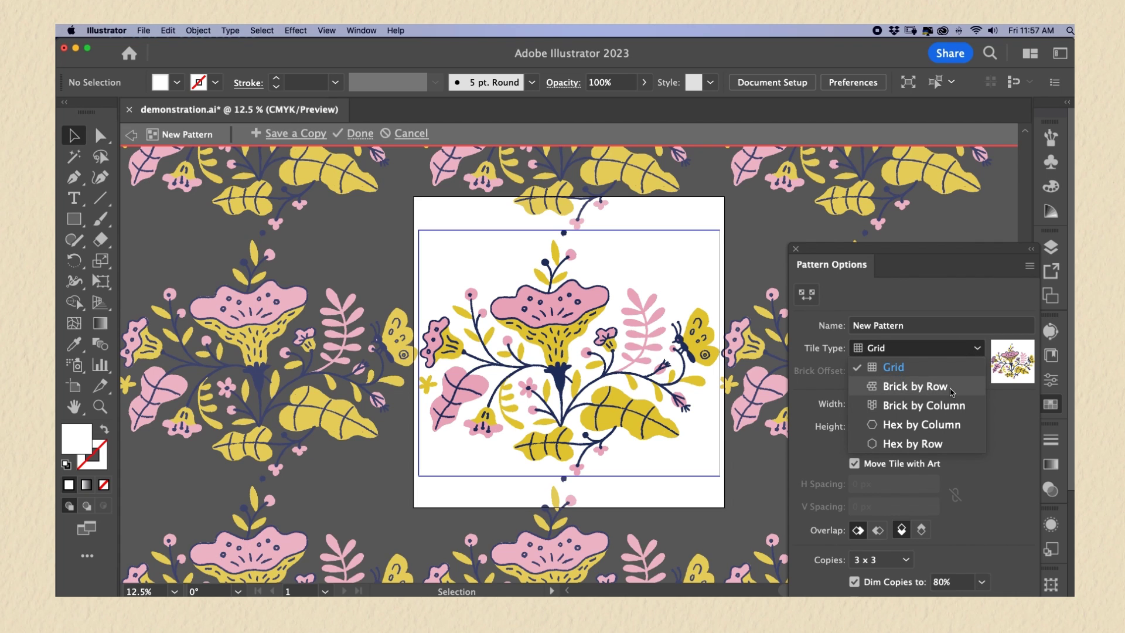
left_click(951, 388)
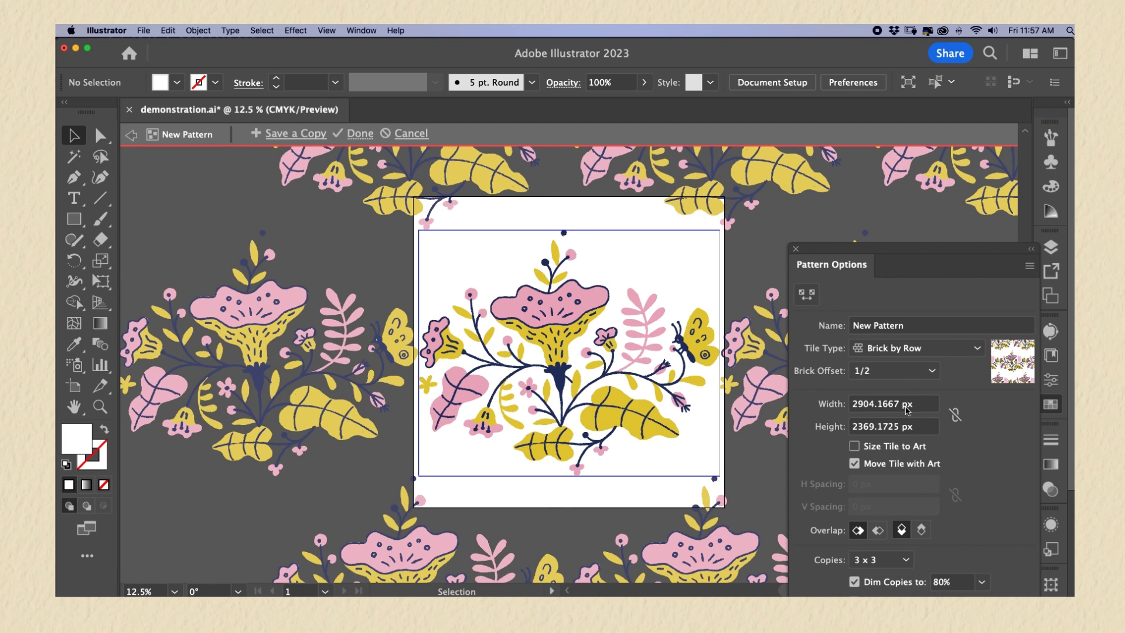
left_click_drag(901, 408, 831, 403)
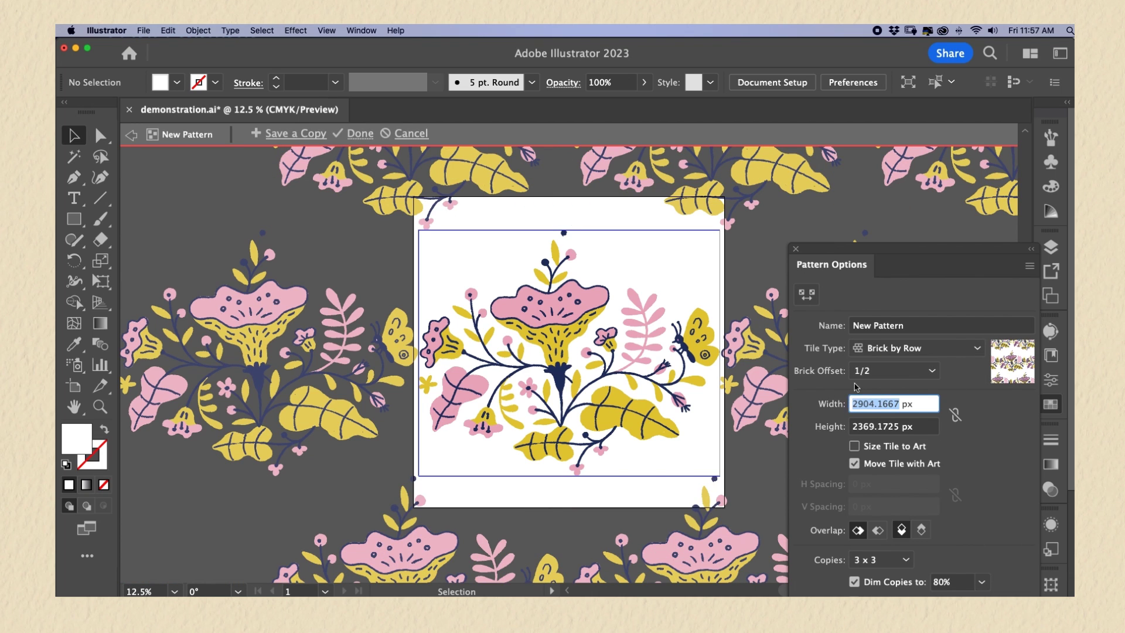
type("3000")
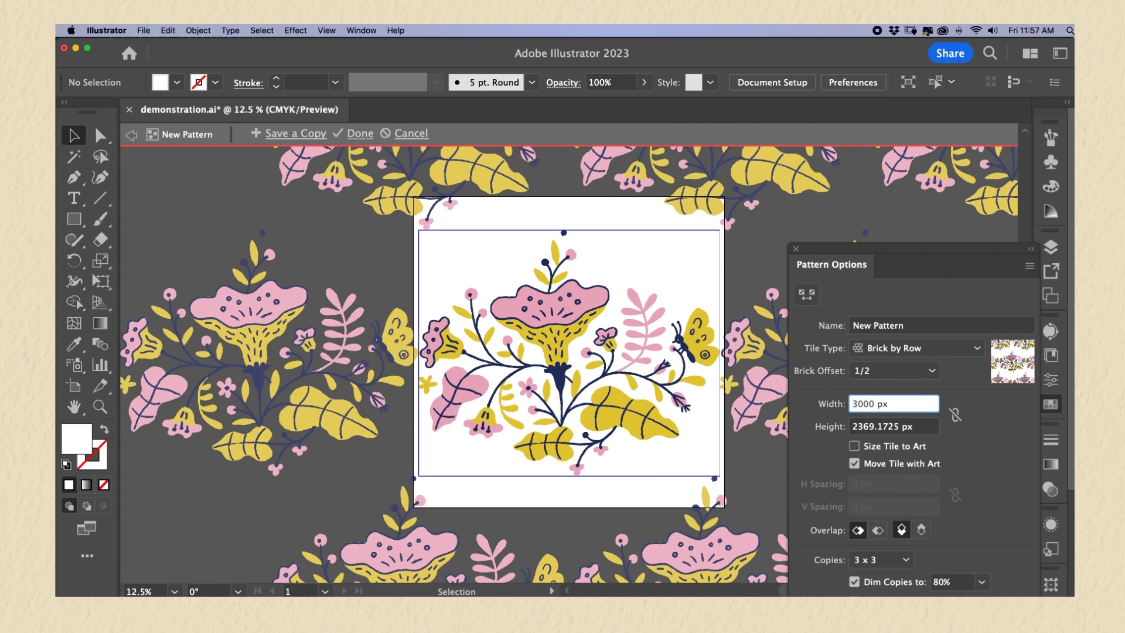
key("Return")
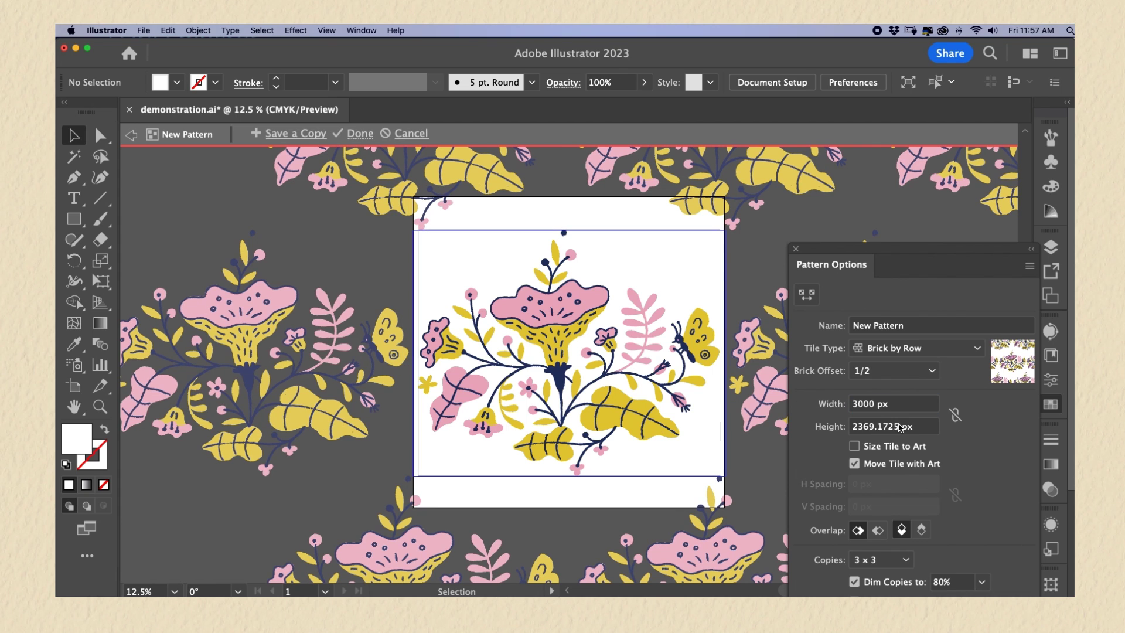
left_click_drag(899, 428, 856, 425)
type("1500")
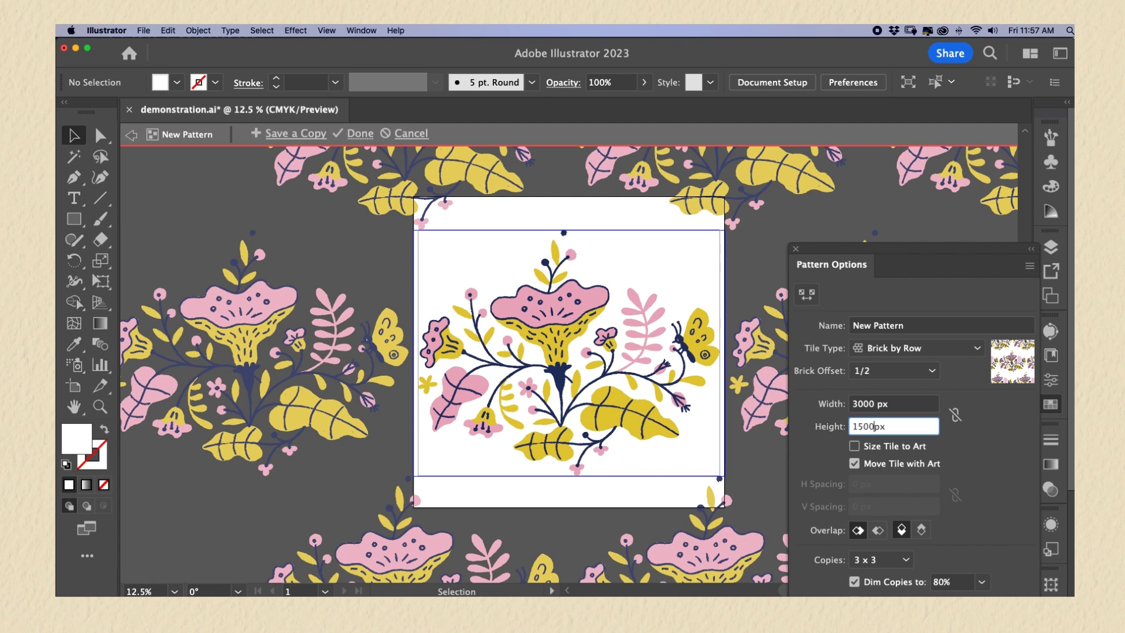
key("Return")
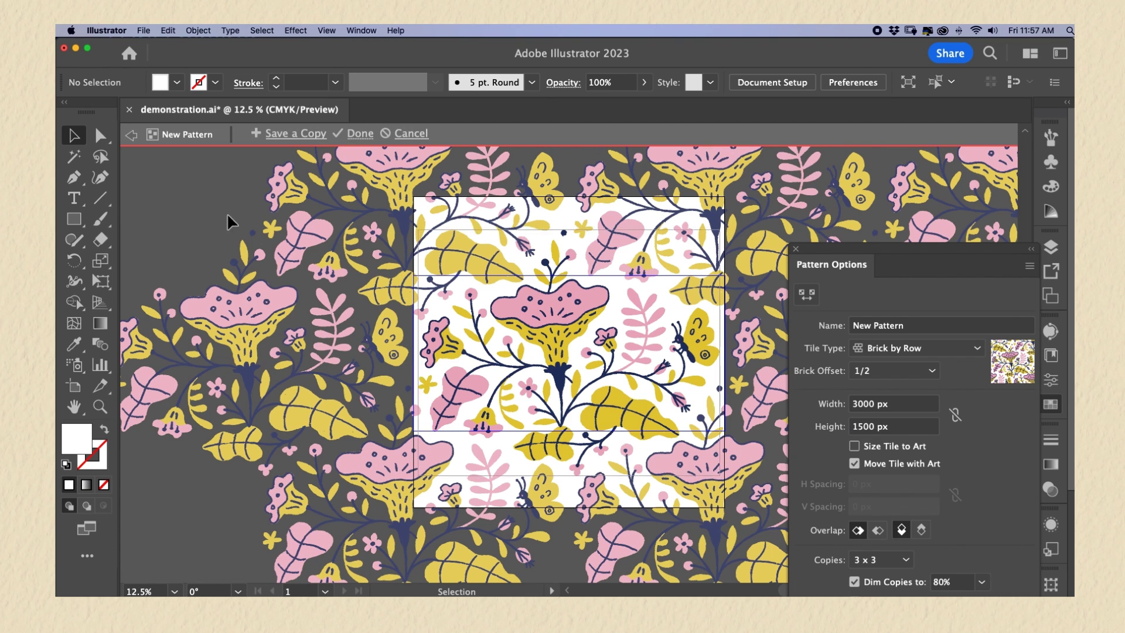
Save a copy of the pattern as New Pattern 2, dismiss the notice and finish pattern editing
left_click(296, 134)
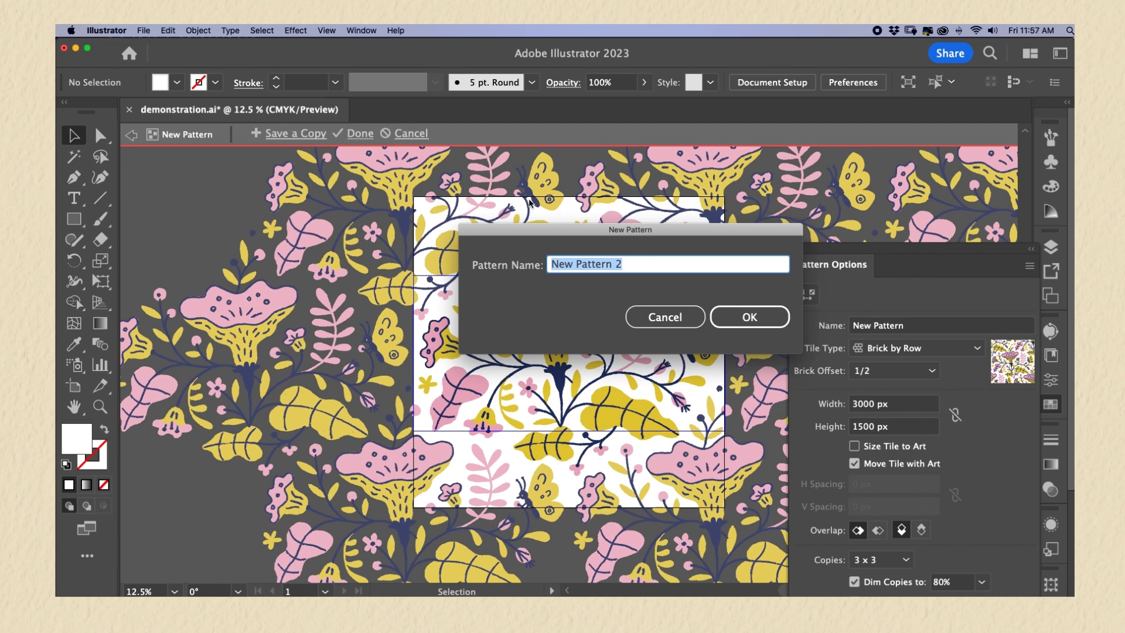
left_click(737, 321)
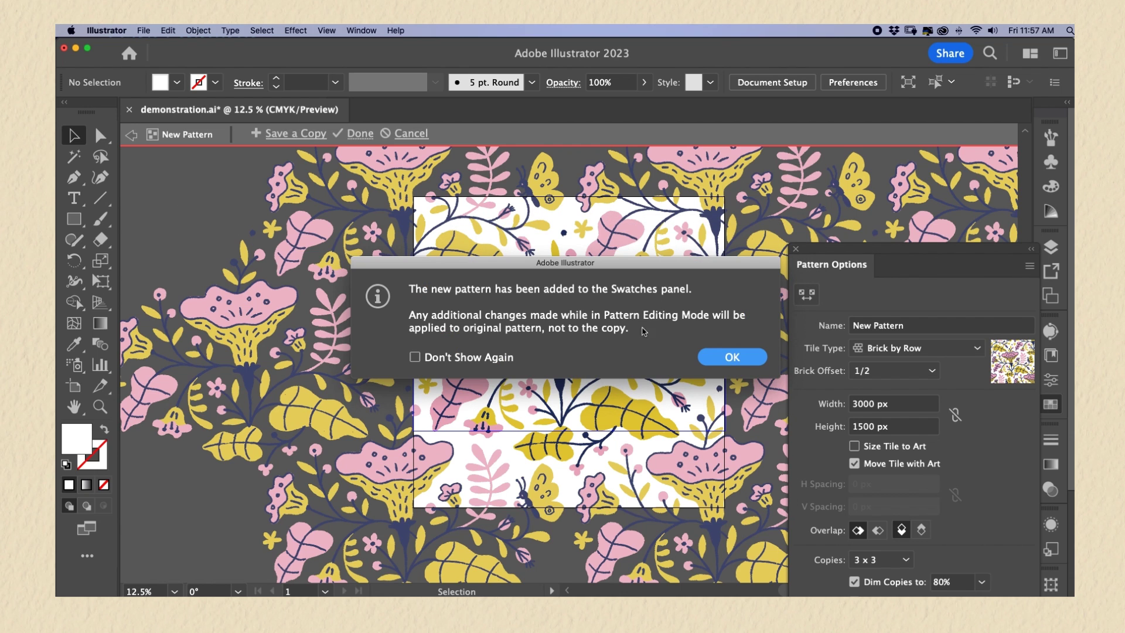
left_click(730, 358)
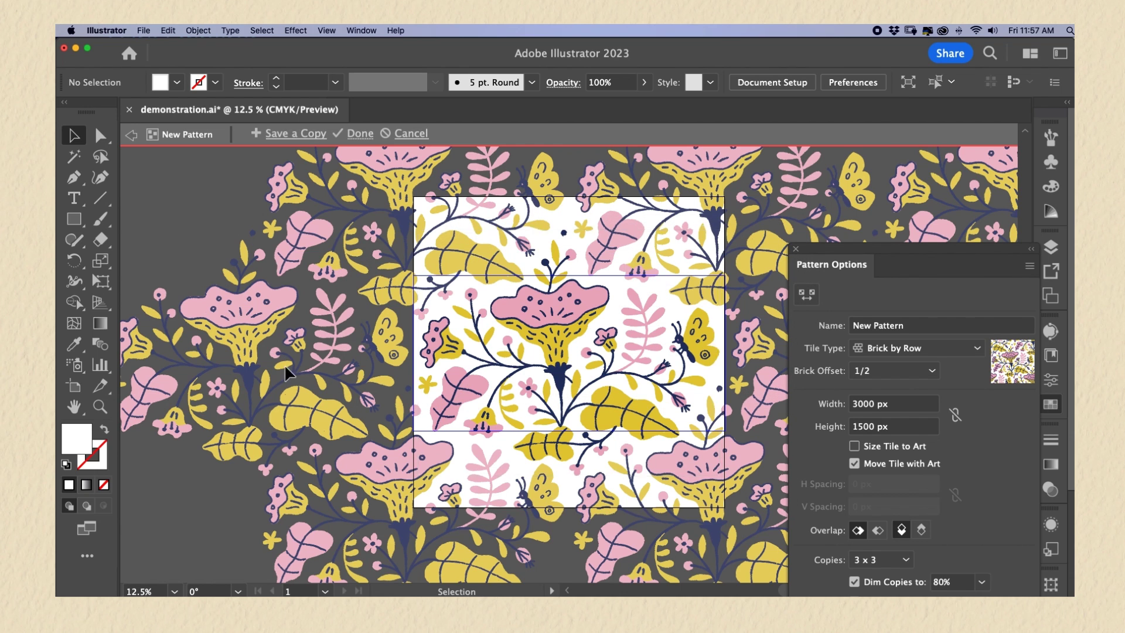
left_click(360, 135)
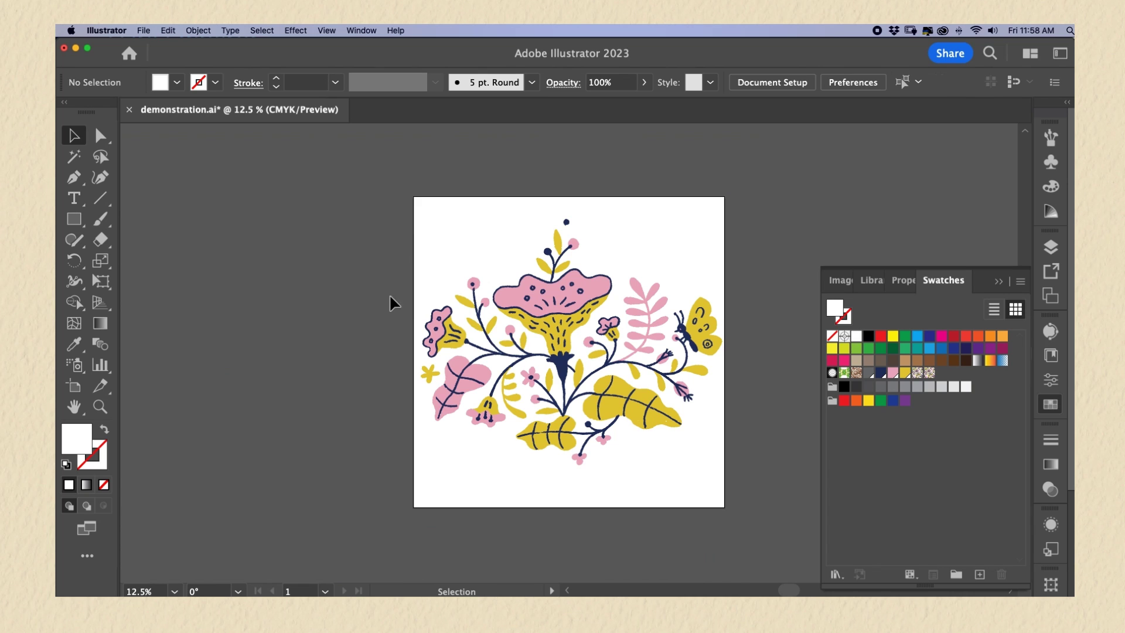
Draw a large rectangle to the left of the artboard and fill it with a floral pattern swatch
left_click_drag(336, 477, 688, 441)
left_click(74, 218)
left_click_drag(187, 148, 651, 536)
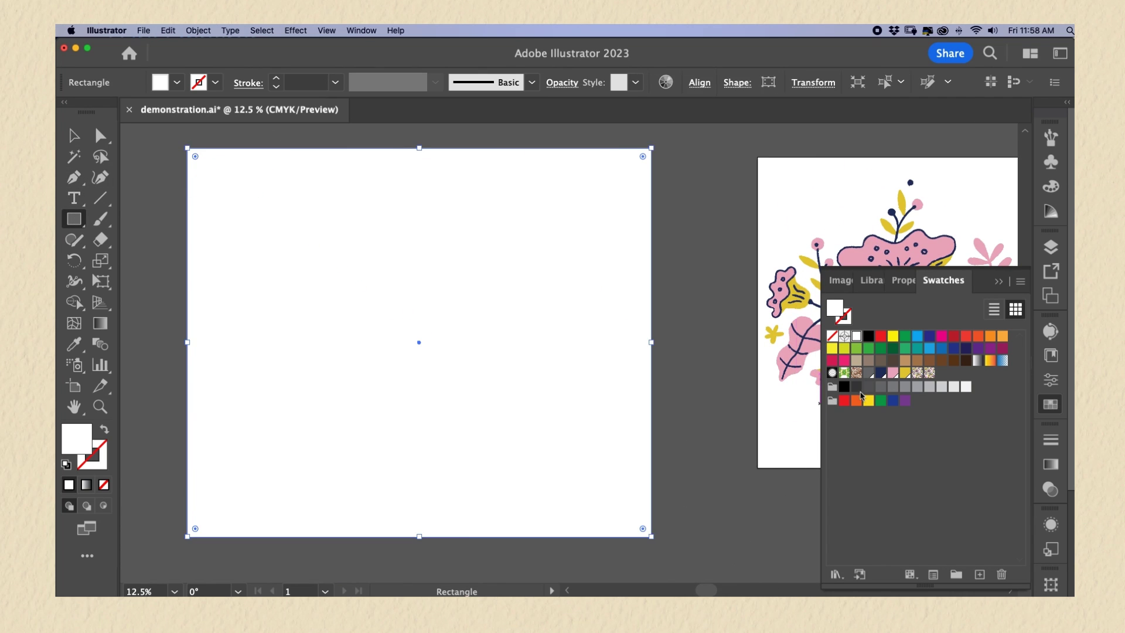
left_click(918, 375)
Draw a second large rectangle to the right of the artboard with the same floral pattern fill
left_click_drag(688, 492, 288, 496)
scroll(288, 496, "right", 10)
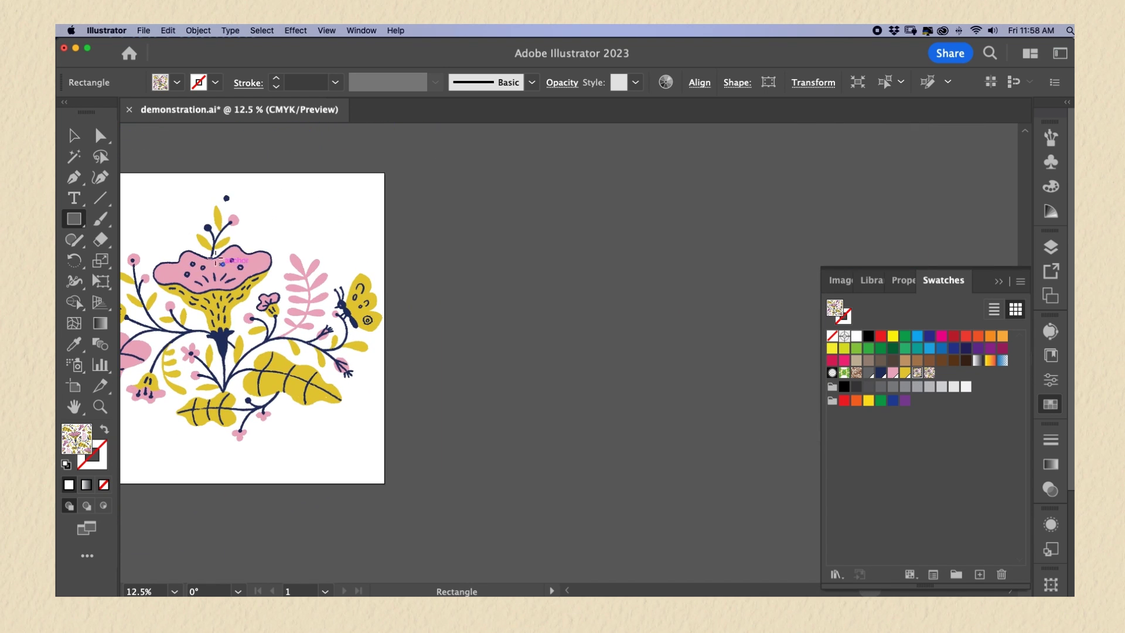
mouse_move(400, 174)
left_mouse_down()
mouse_move(842, 502)
mouse_move(842, 537)
left_mouse_up()
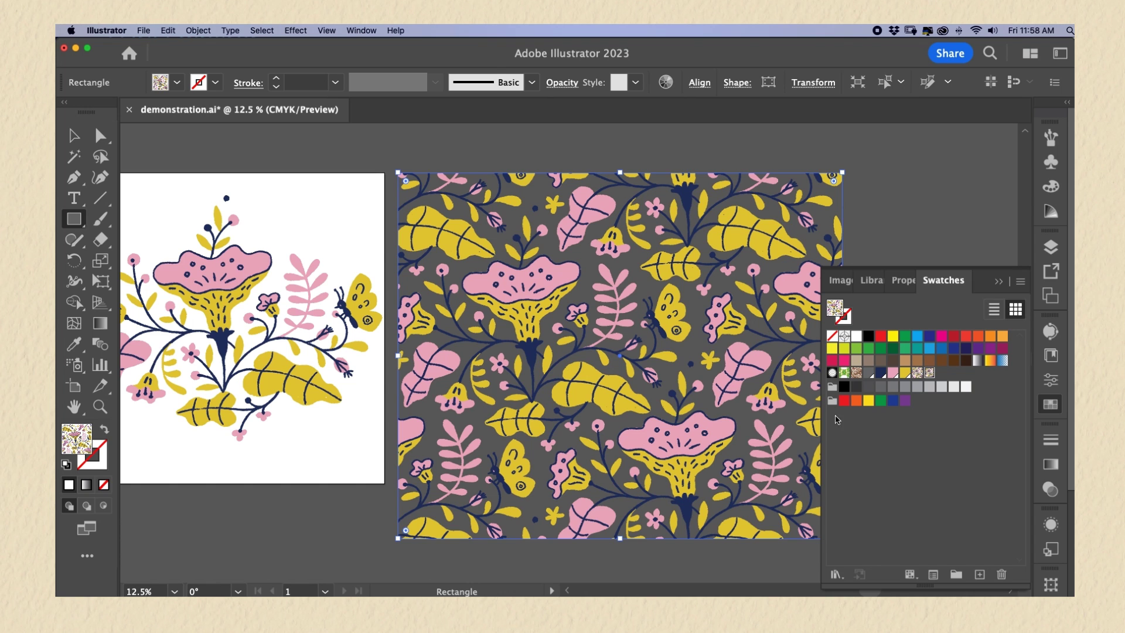
left_click(74, 136)
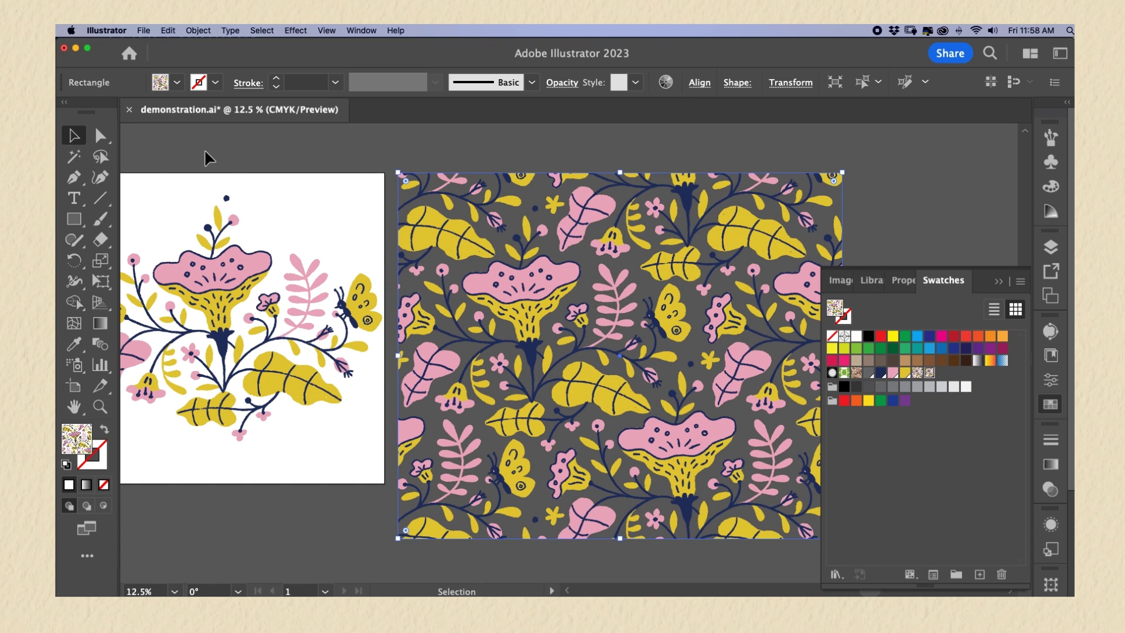